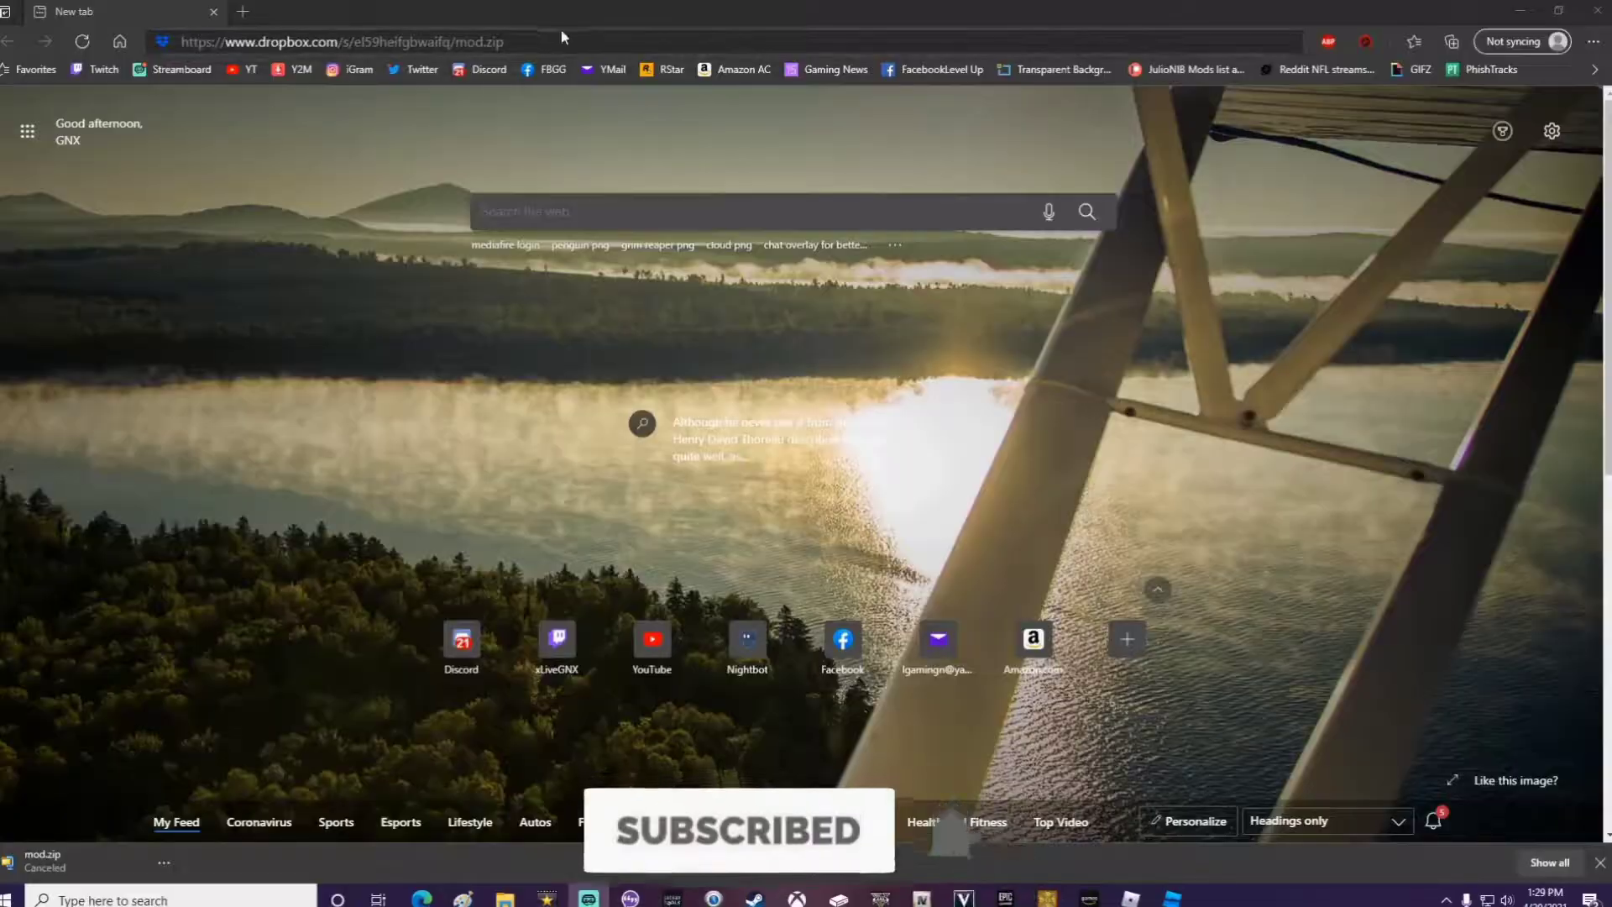
# Step: Select the Dropbox share link for mod.zip in Edge's address bar
pyautogui.click(561, 41)
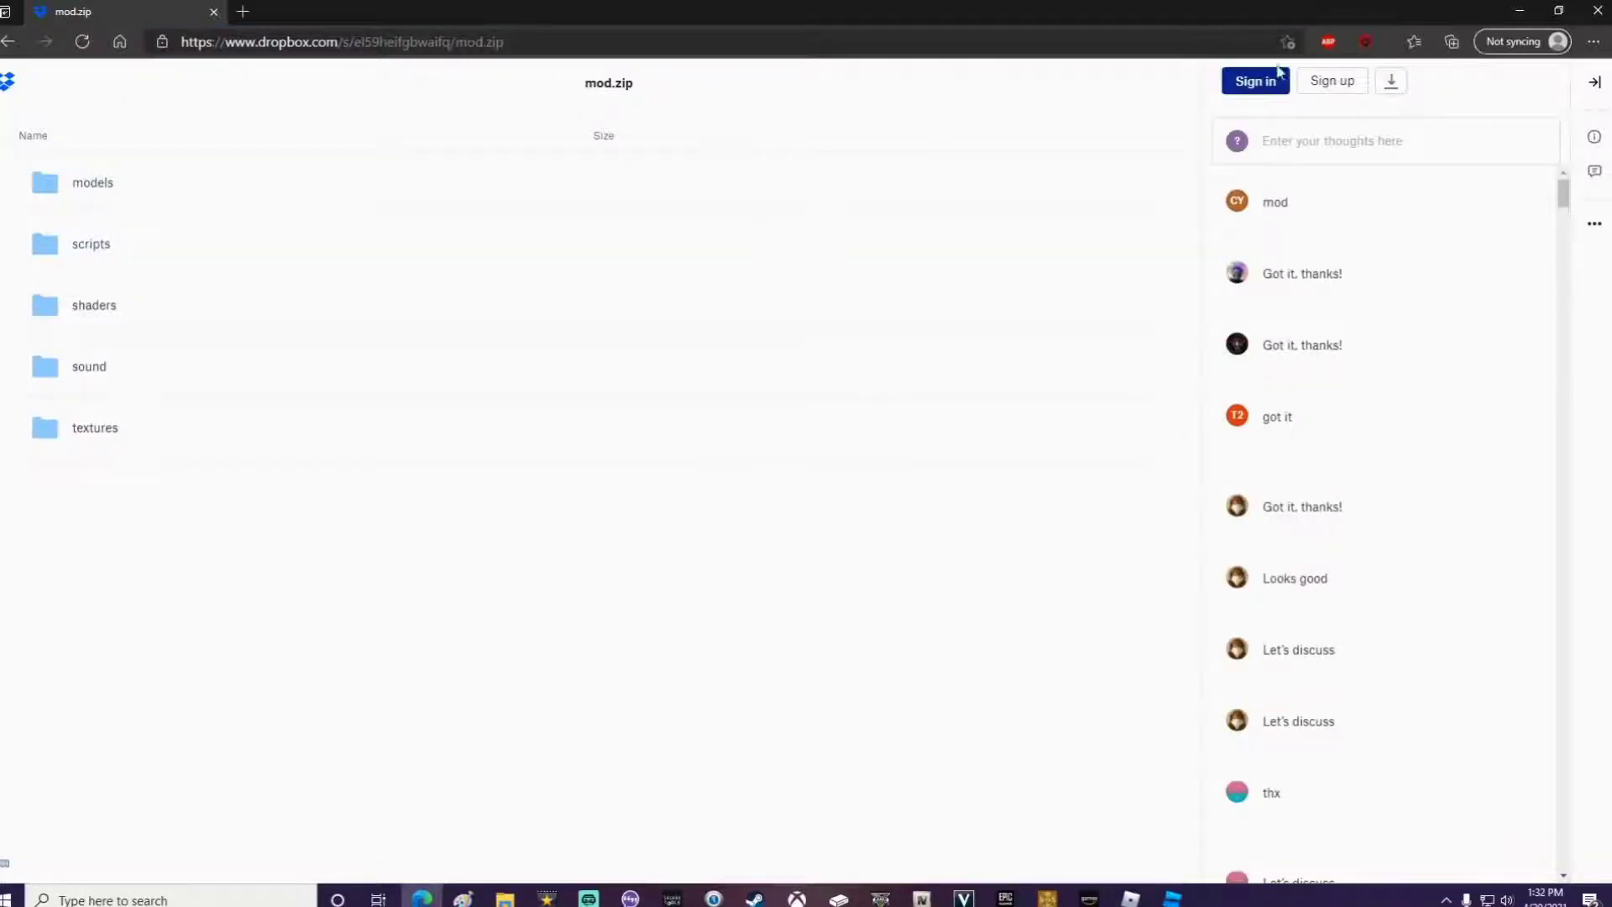
# Step: Direct-download mod.zip from Dropbox, then bring up the finished download's options
pyautogui.click(1394, 84)
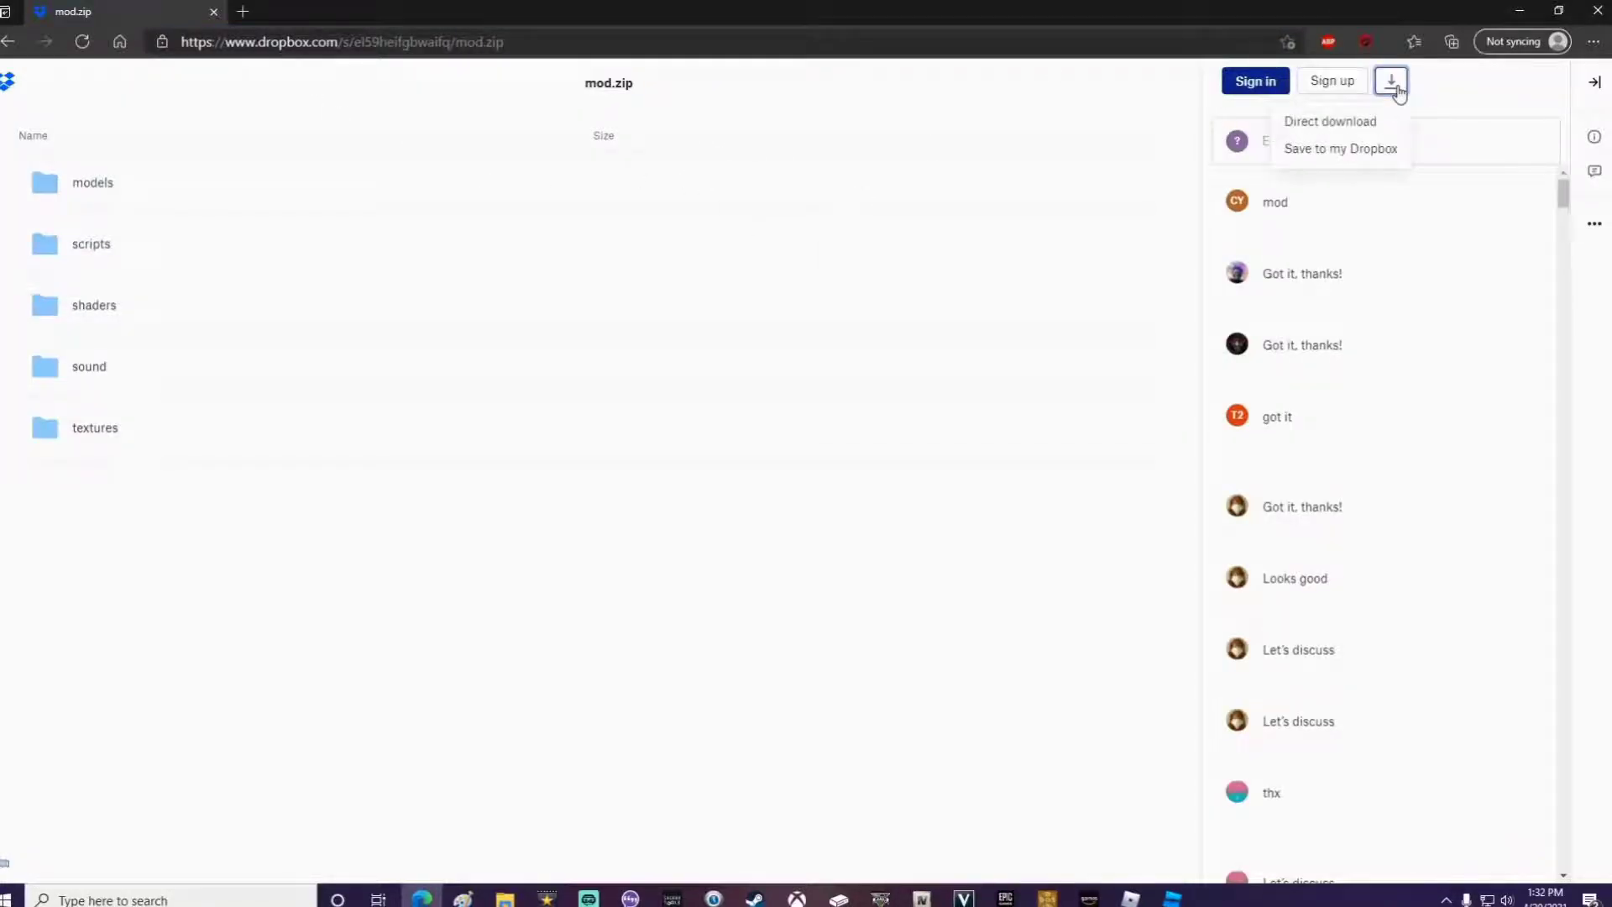
pyautogui.click(1338, 126)
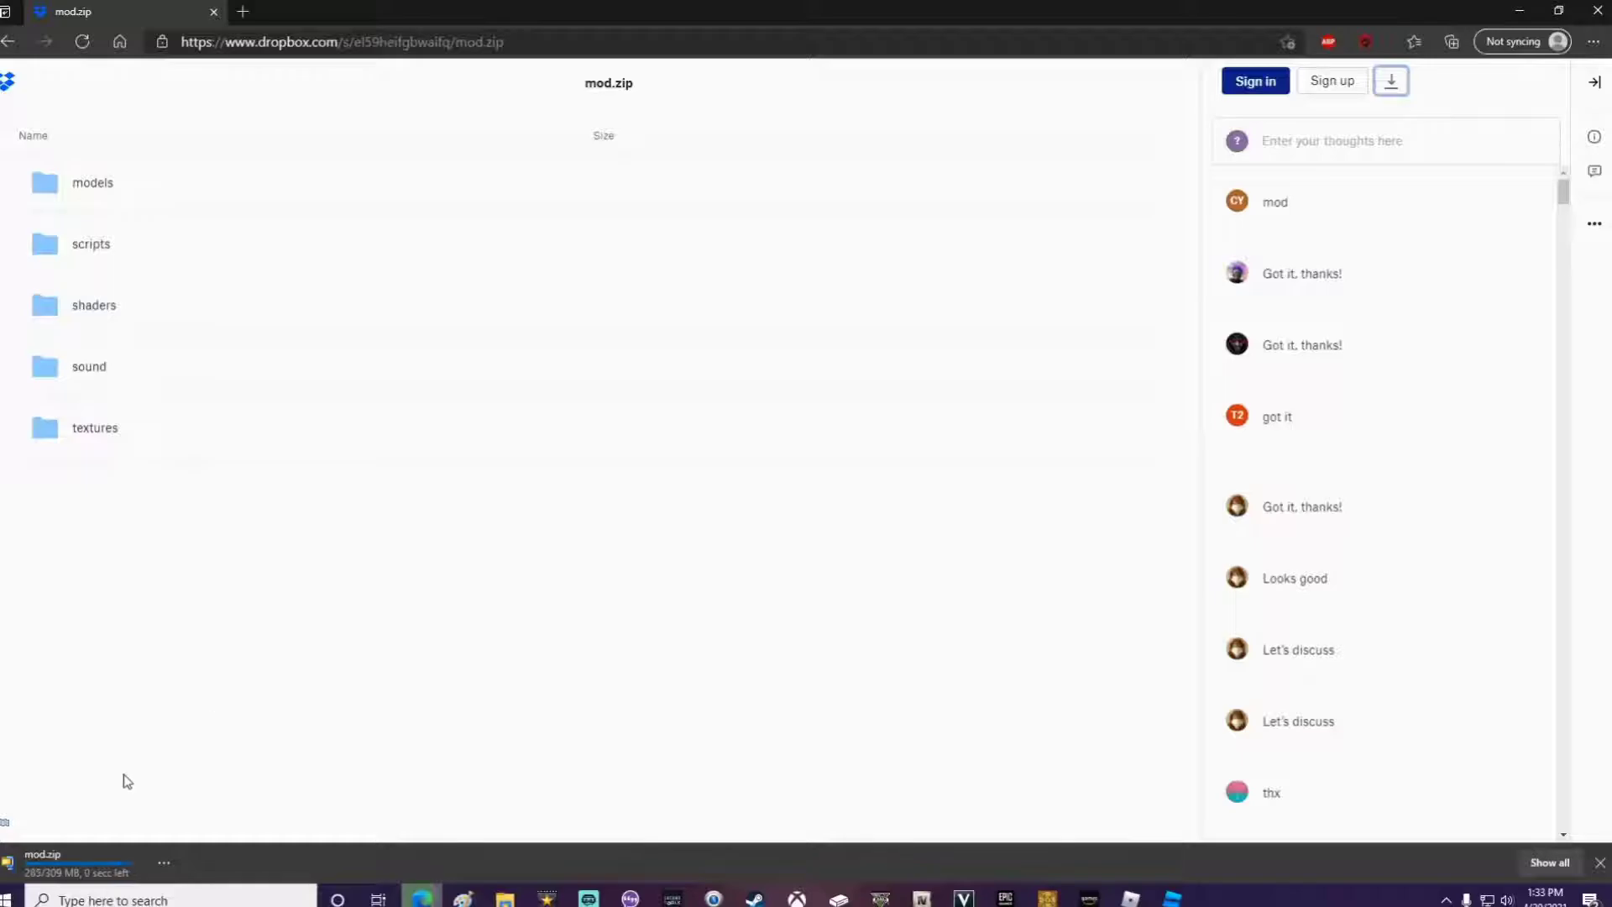
pyautogui.click(164, 864)
# Step: Move mod.zip from Downloads to the desktop, then into a new desktop folder 'New Mod'
pyautogui.click(207, 721)
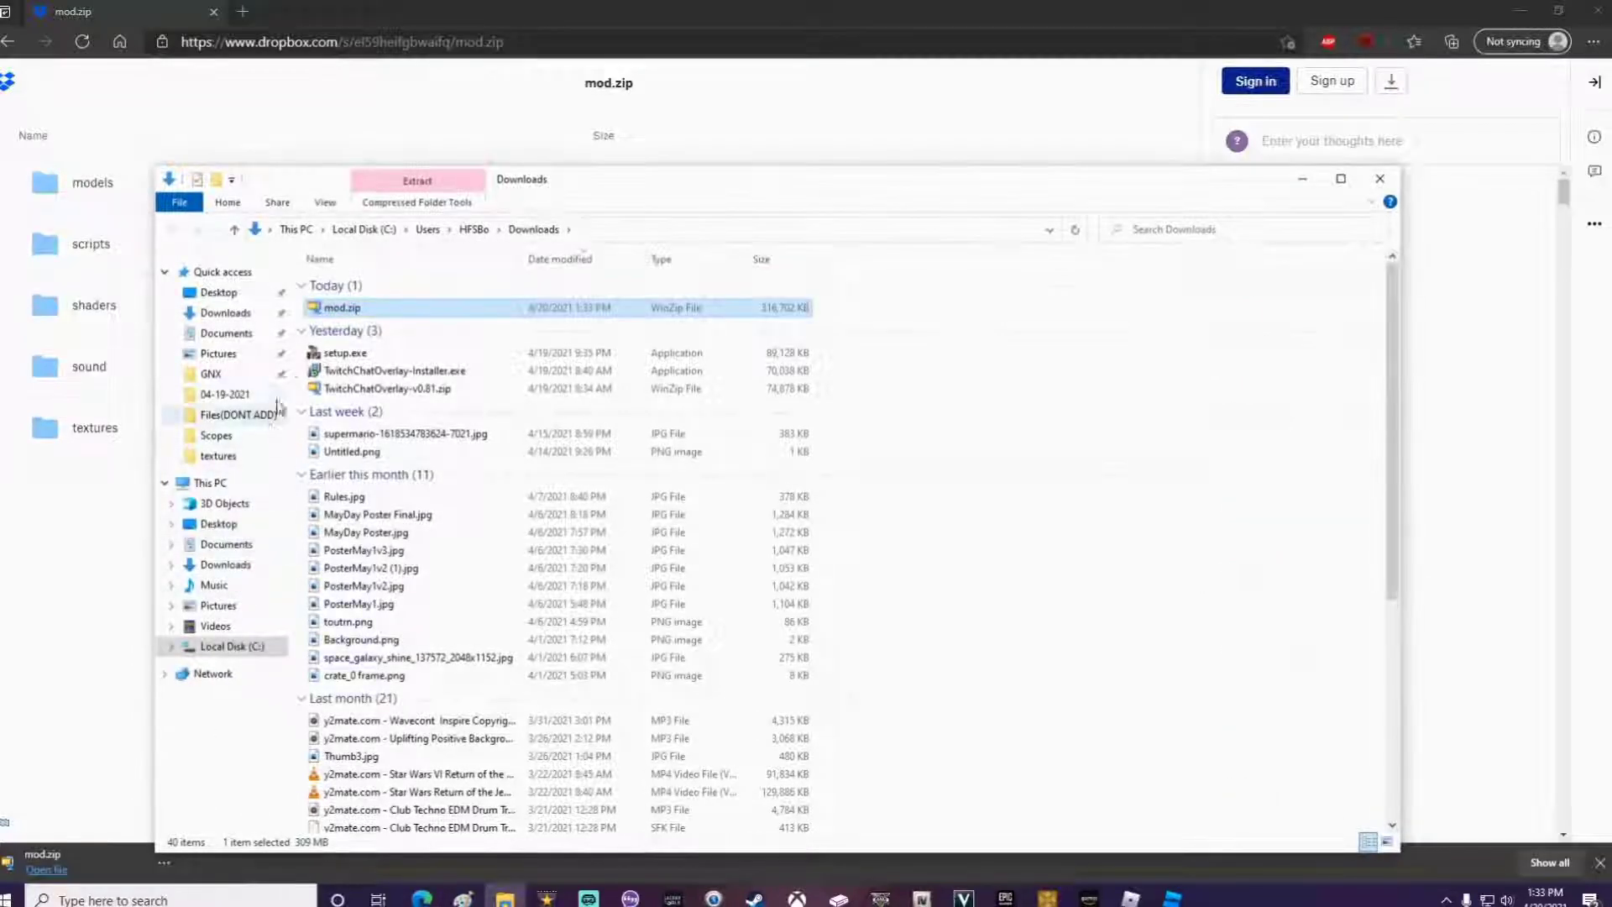
pyautogui.moveTo(328, 311); pyautogui.dragTo(220, 293)
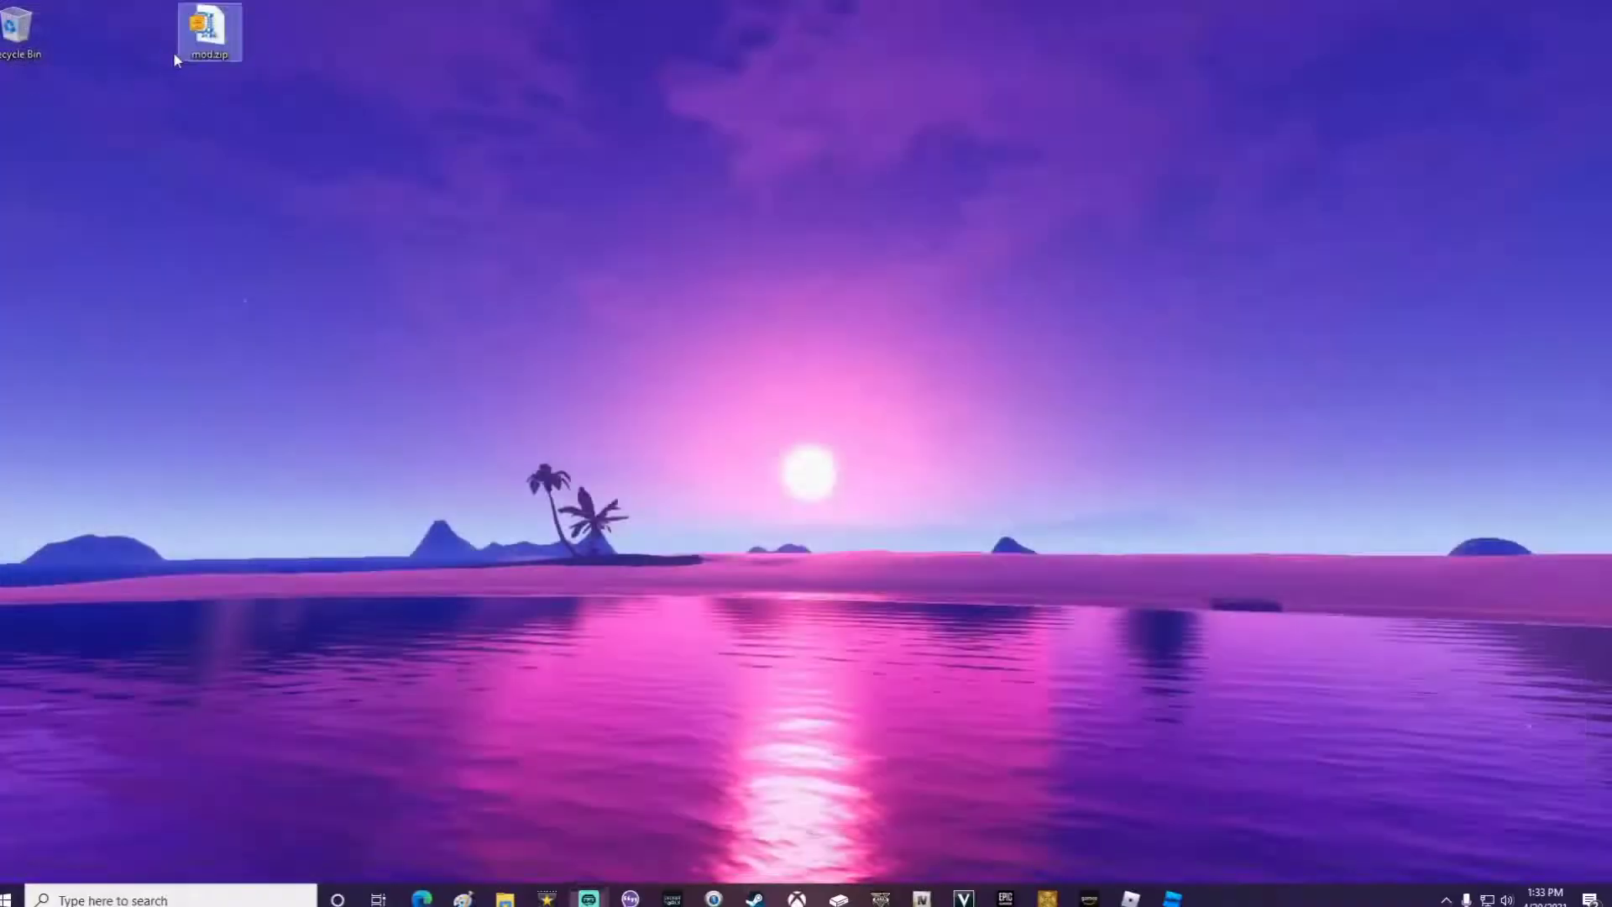
pyautogui.rightClick(316, 41)
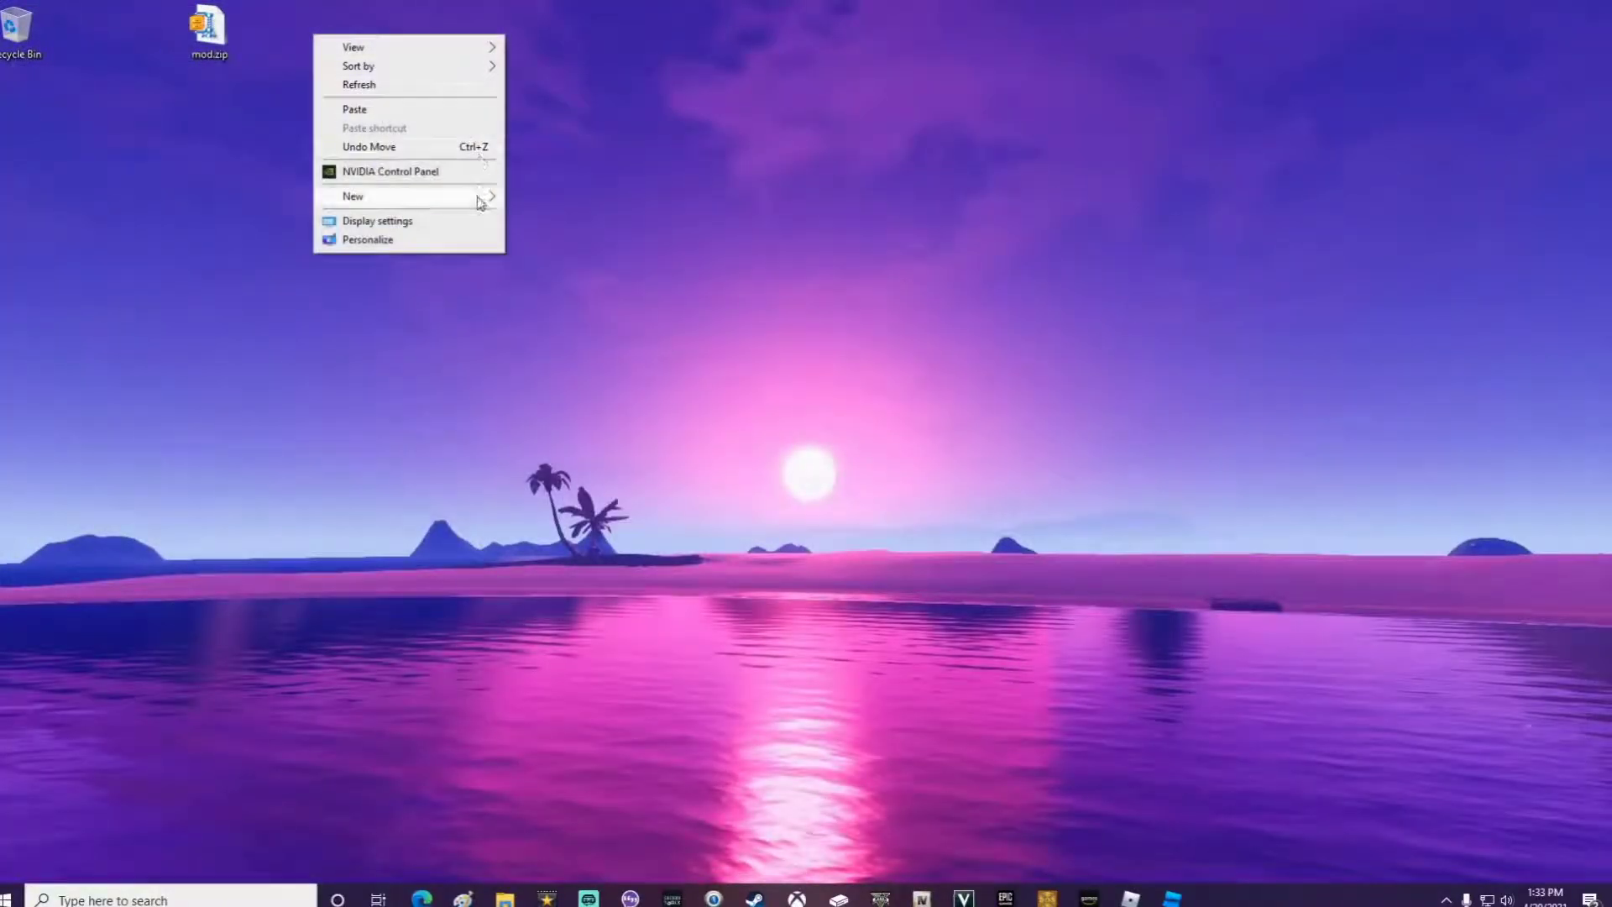
pyautogui.moveTo(480, 201)
pyautogui.click(543, 198)
pyautogui.write('New')
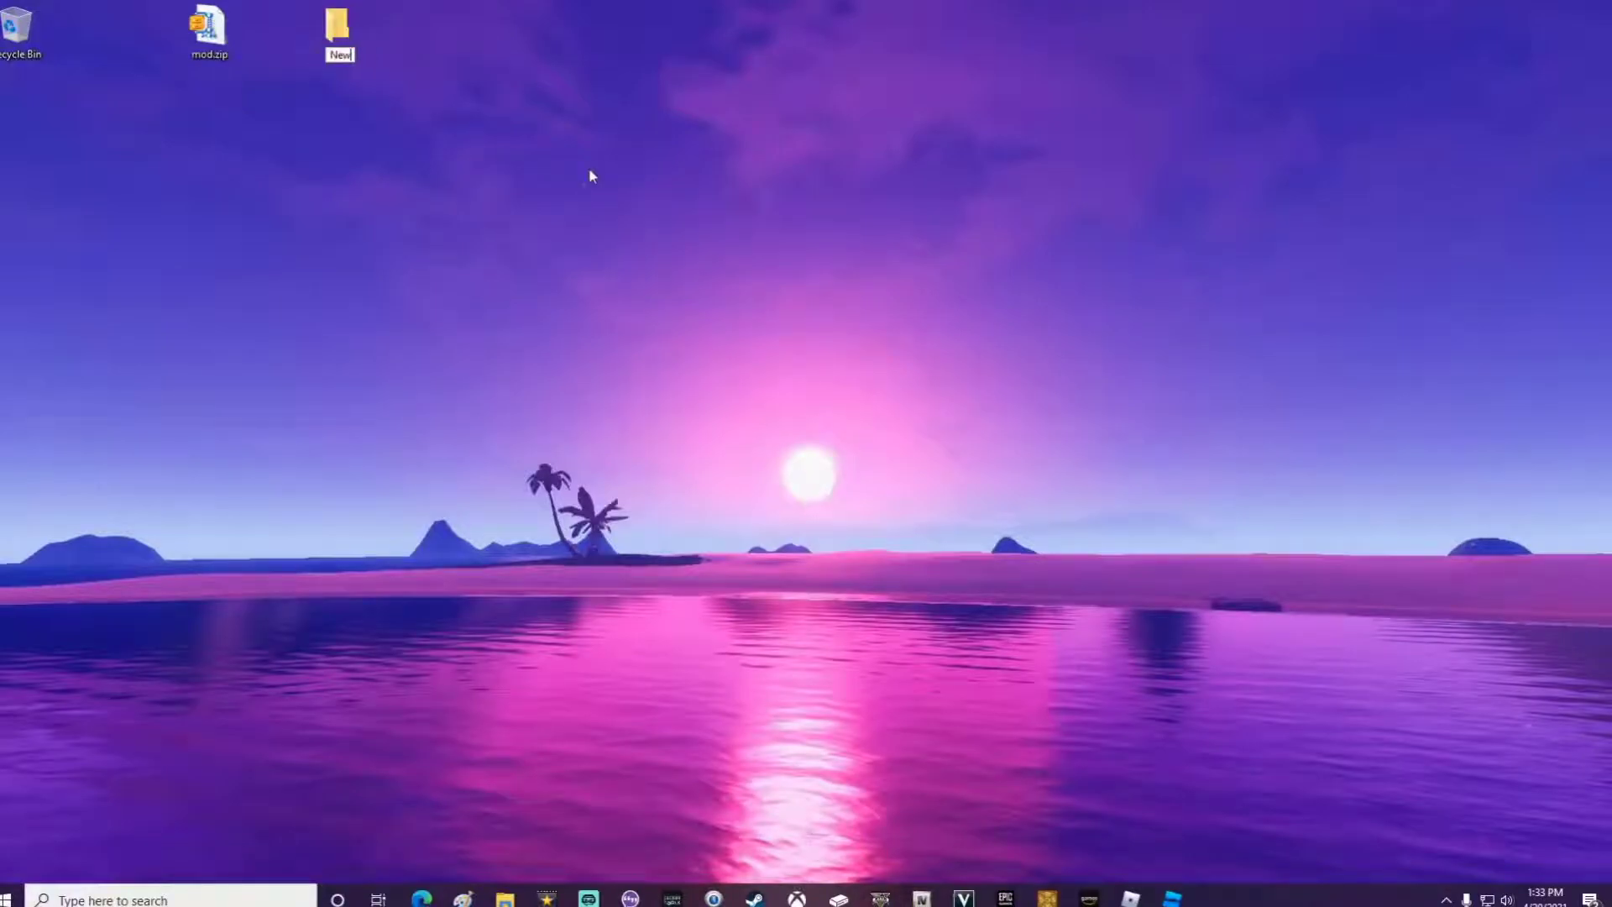
pyautogui.write(' Mod')
pyautogui.press('Return')
pyautogui.moveTo(215, 32); pyautogui.dragTo(349, 41)
# Step: Extract mod.zip inside New Mod with WinZip's Extract to here, then select models, scripts, shaders
pyautogui.doubleClick(348, 41)
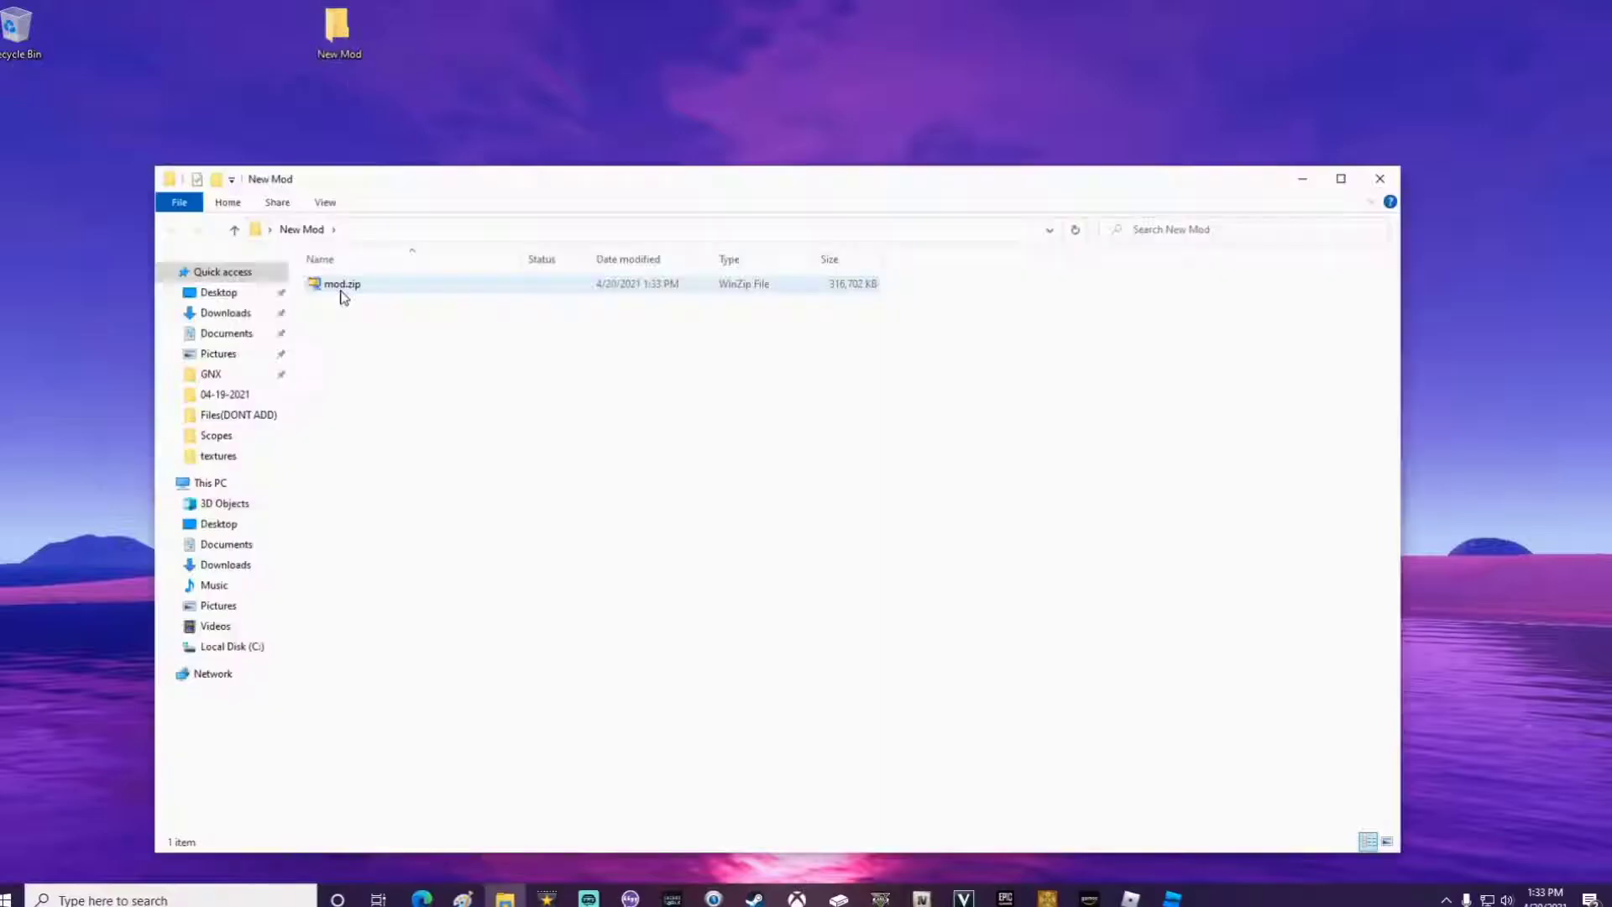
pyautogui.rightClick(345, 289)
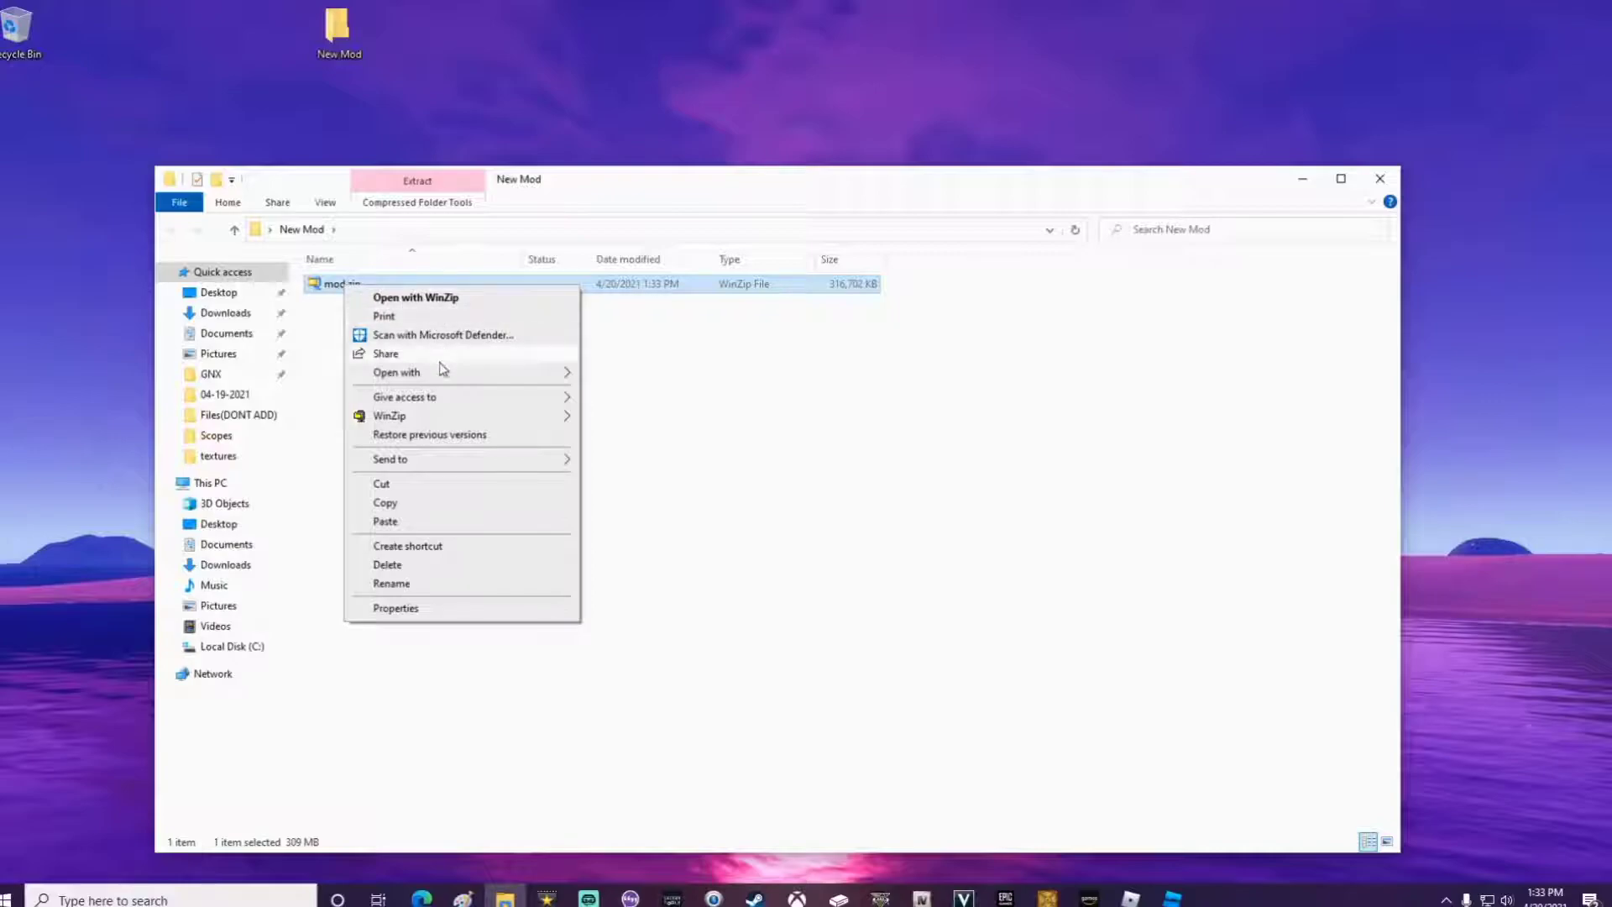
pyautogui.moveTo(452, 422)
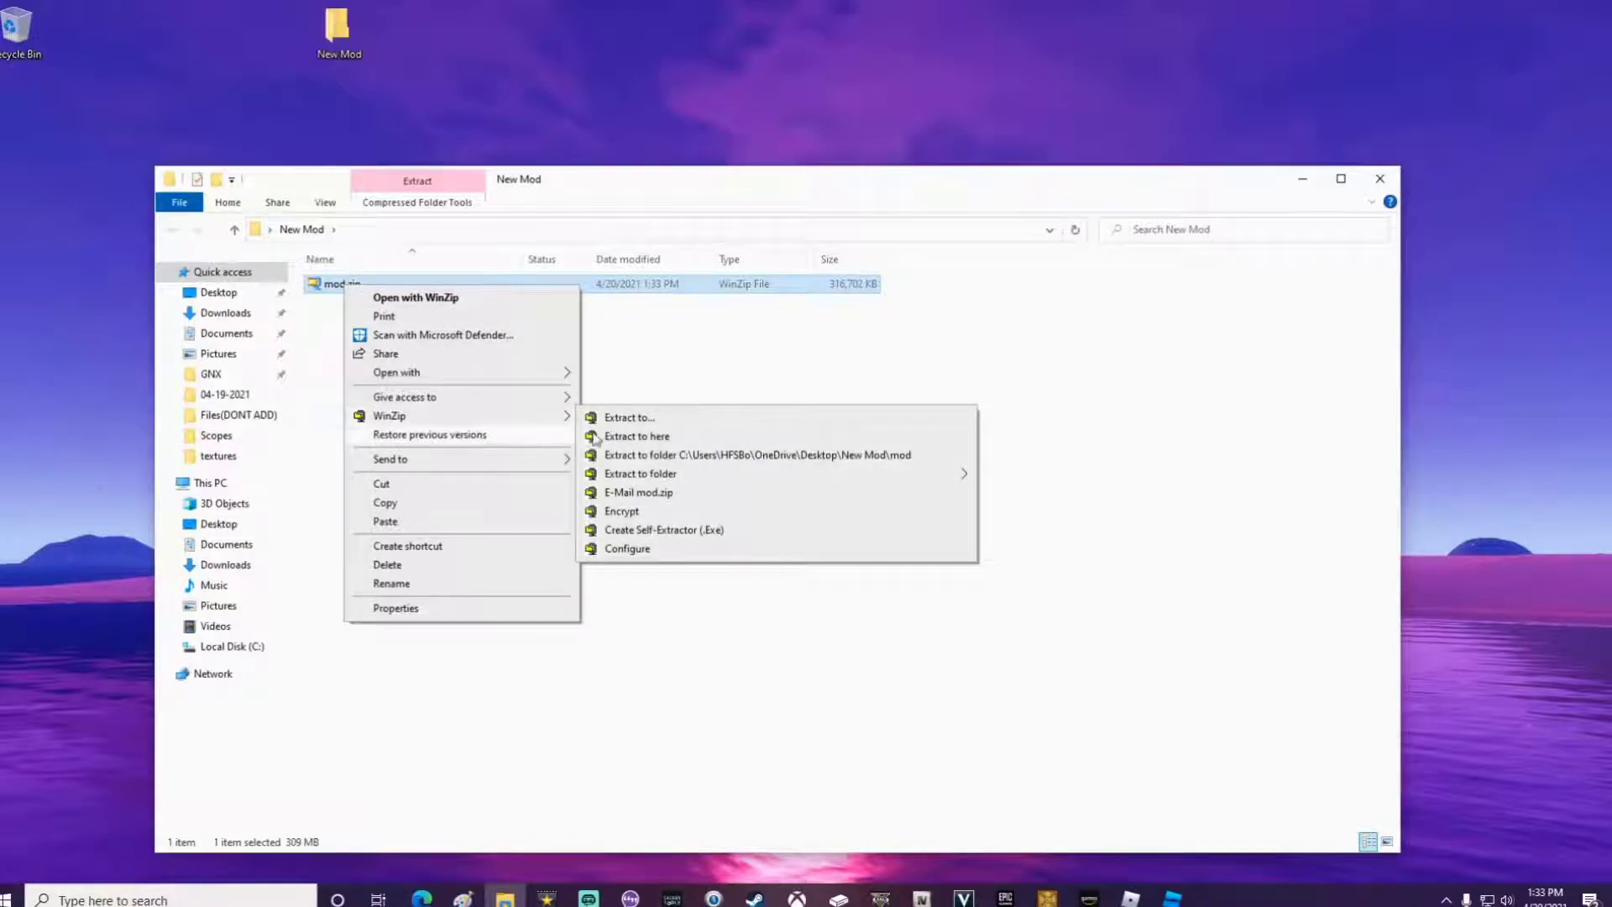
pyautogui.click(637, 444)
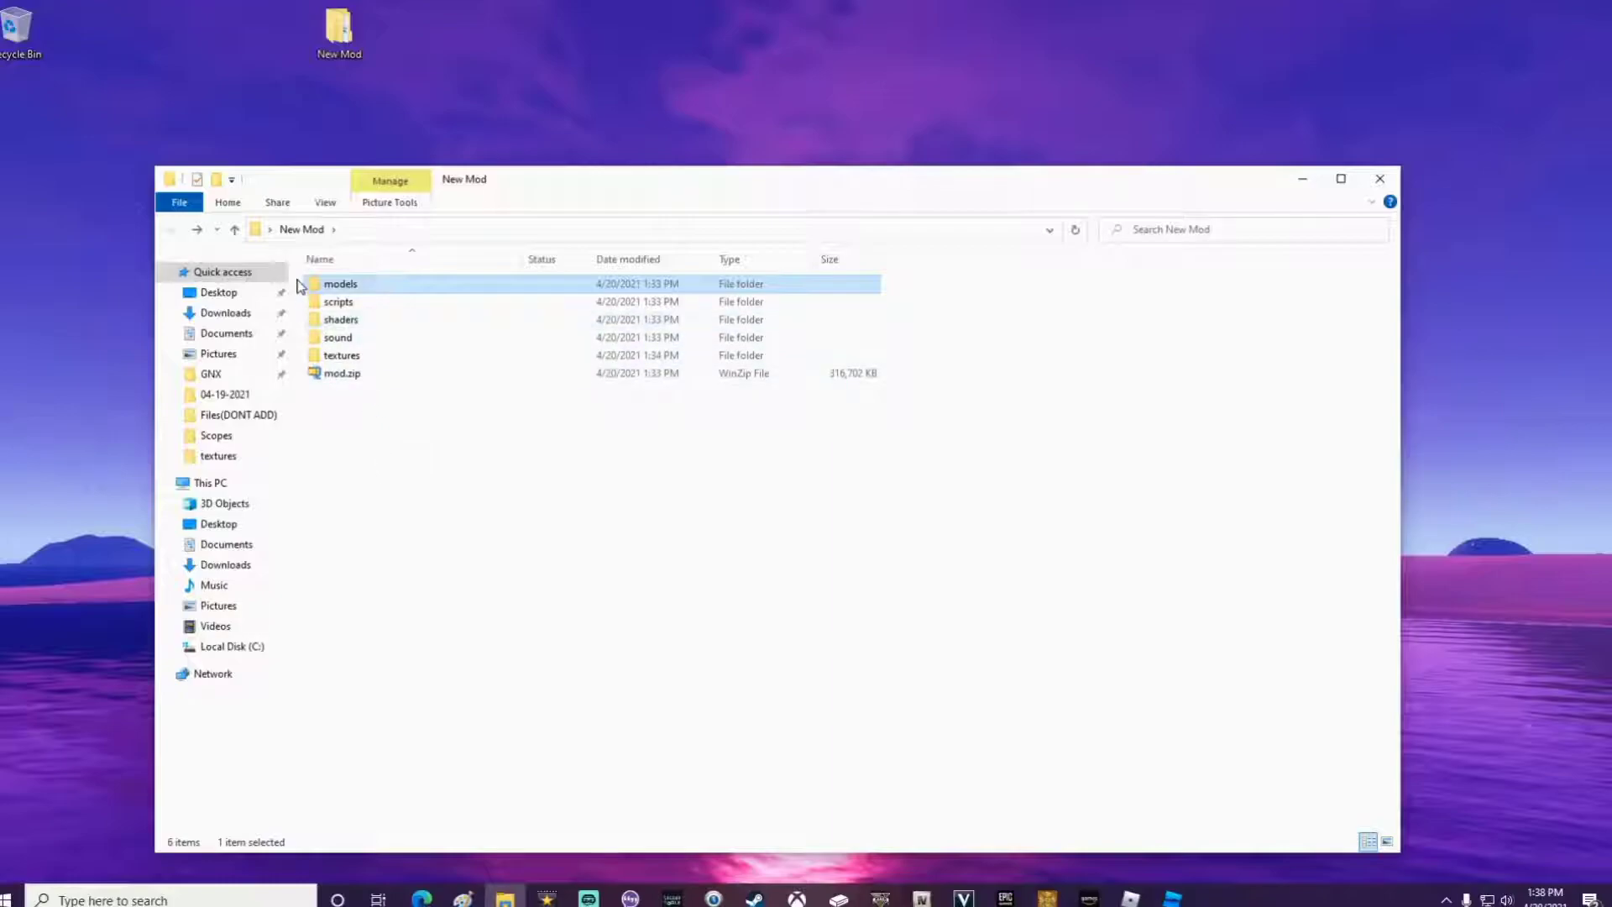
pyautogui.moveTo(298, 277); pyautogui.dragTo(360, 325)
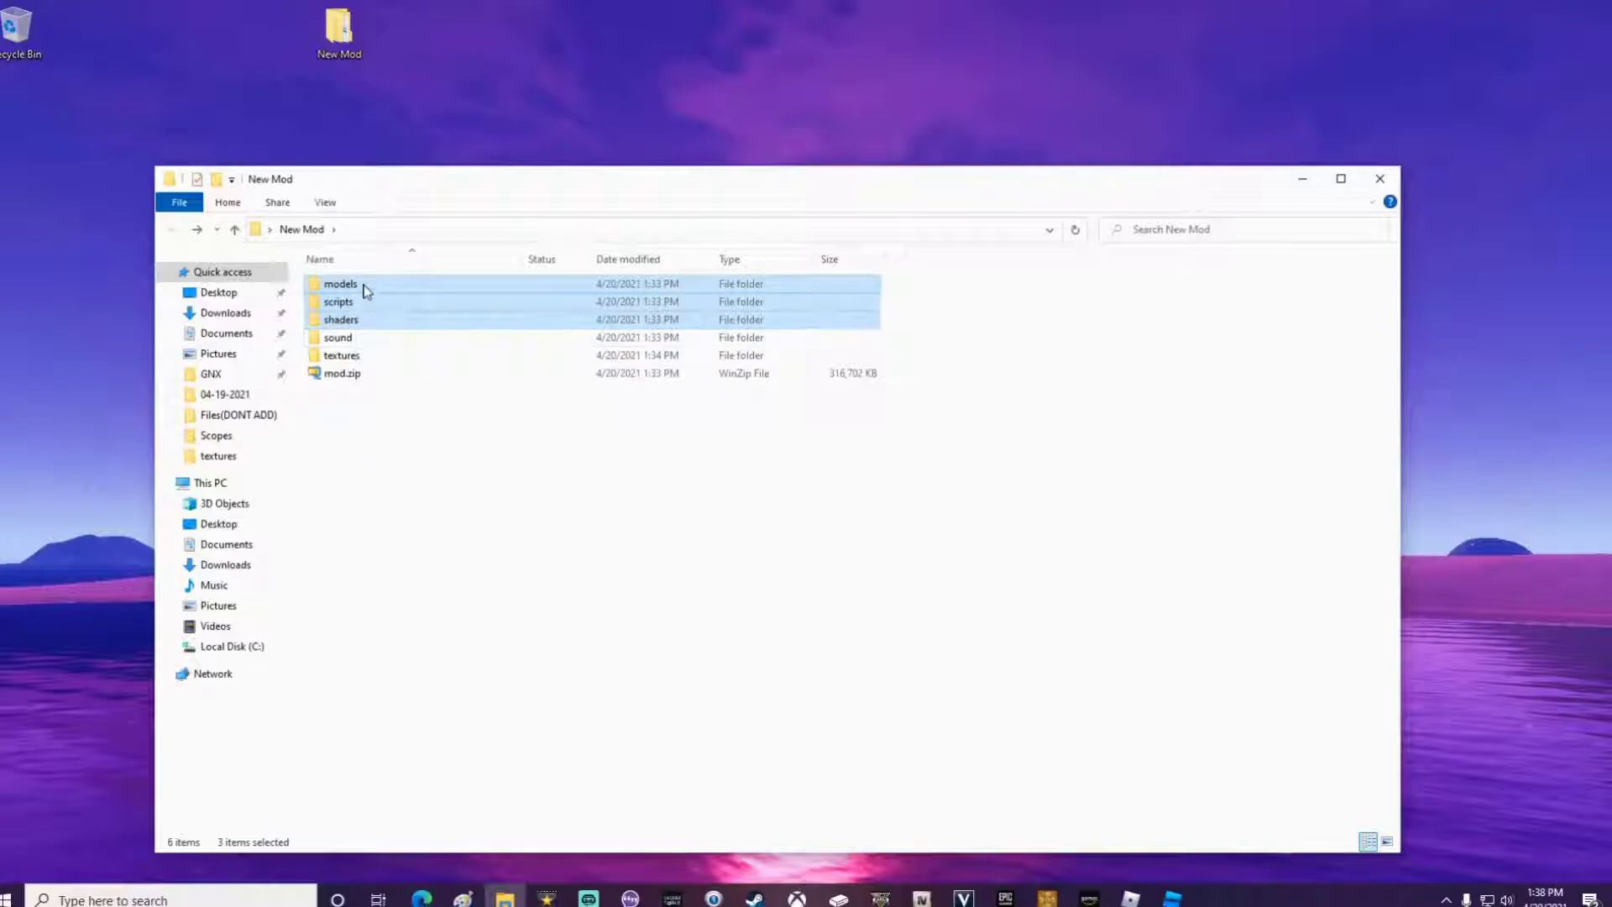
# Step: Delete the models, scripts and shaders folders from New Mod
pyautogui.rightClick(358, 285)
pyautogui.click(408, 620)
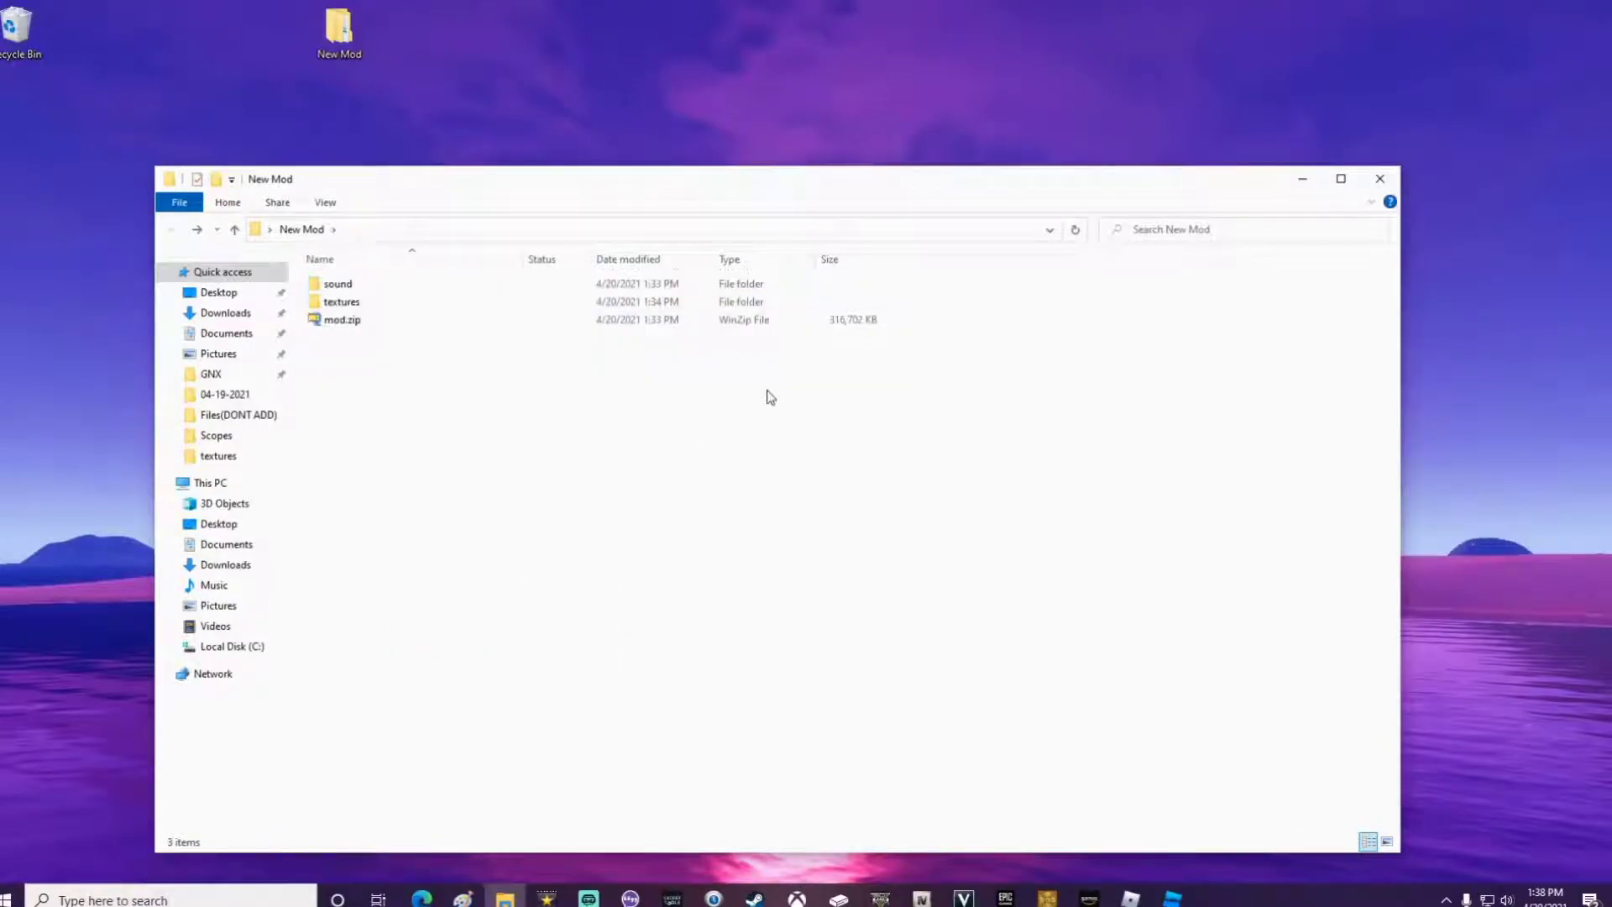
pyautogui.click(338, 288)
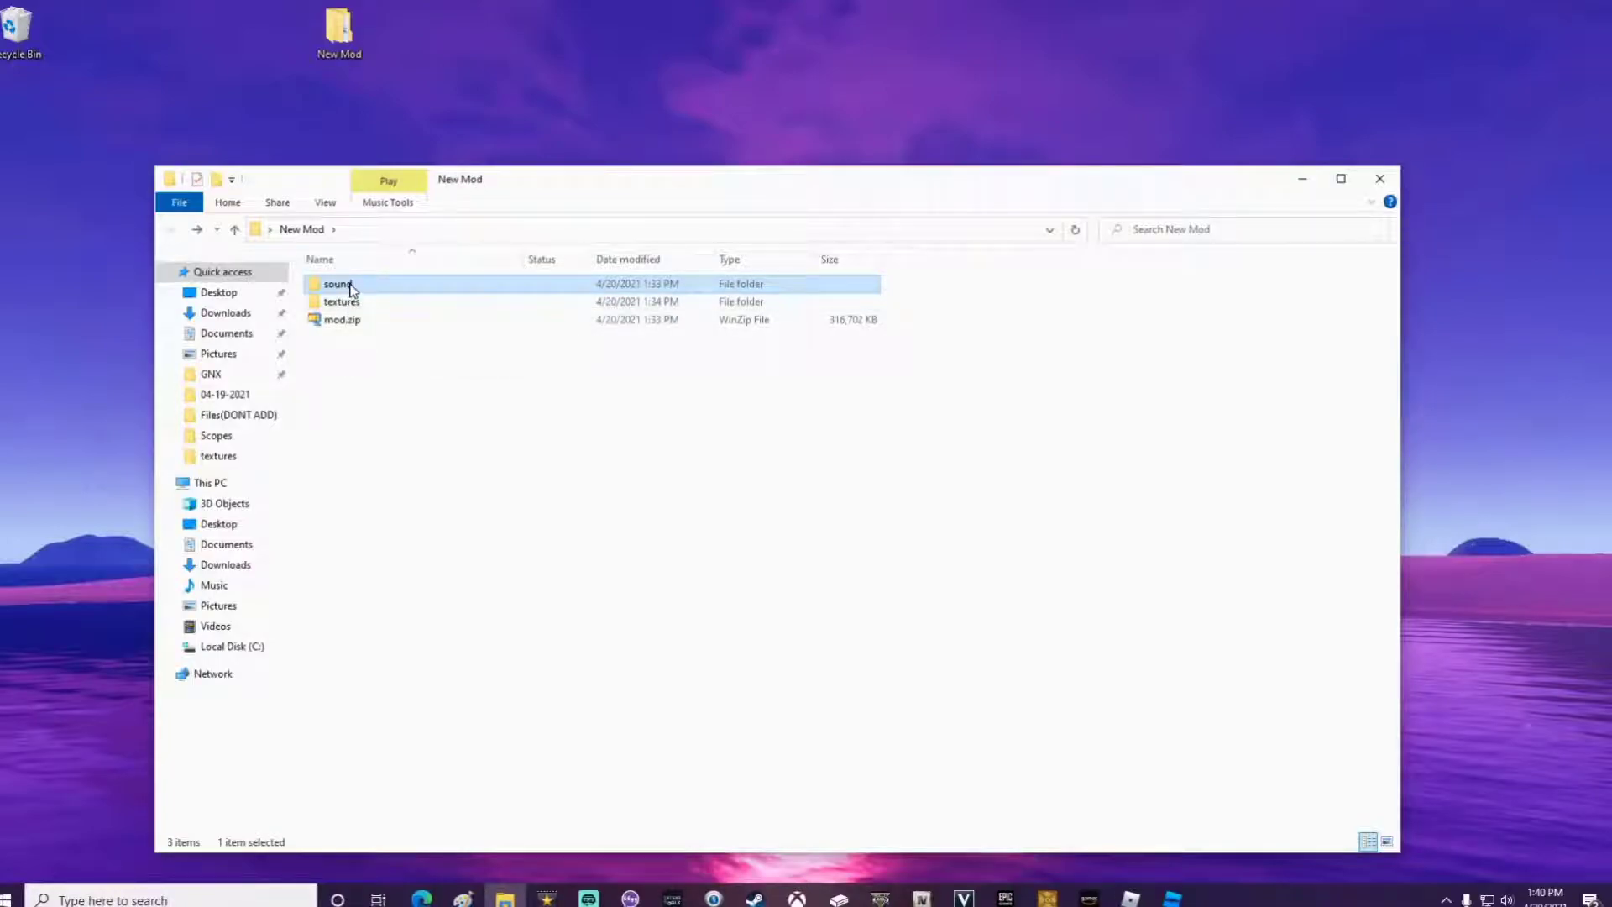
# Step: Browse the sound folder's files and play headshot_0.mp3
pyautogui.doubleClick(351, 290)
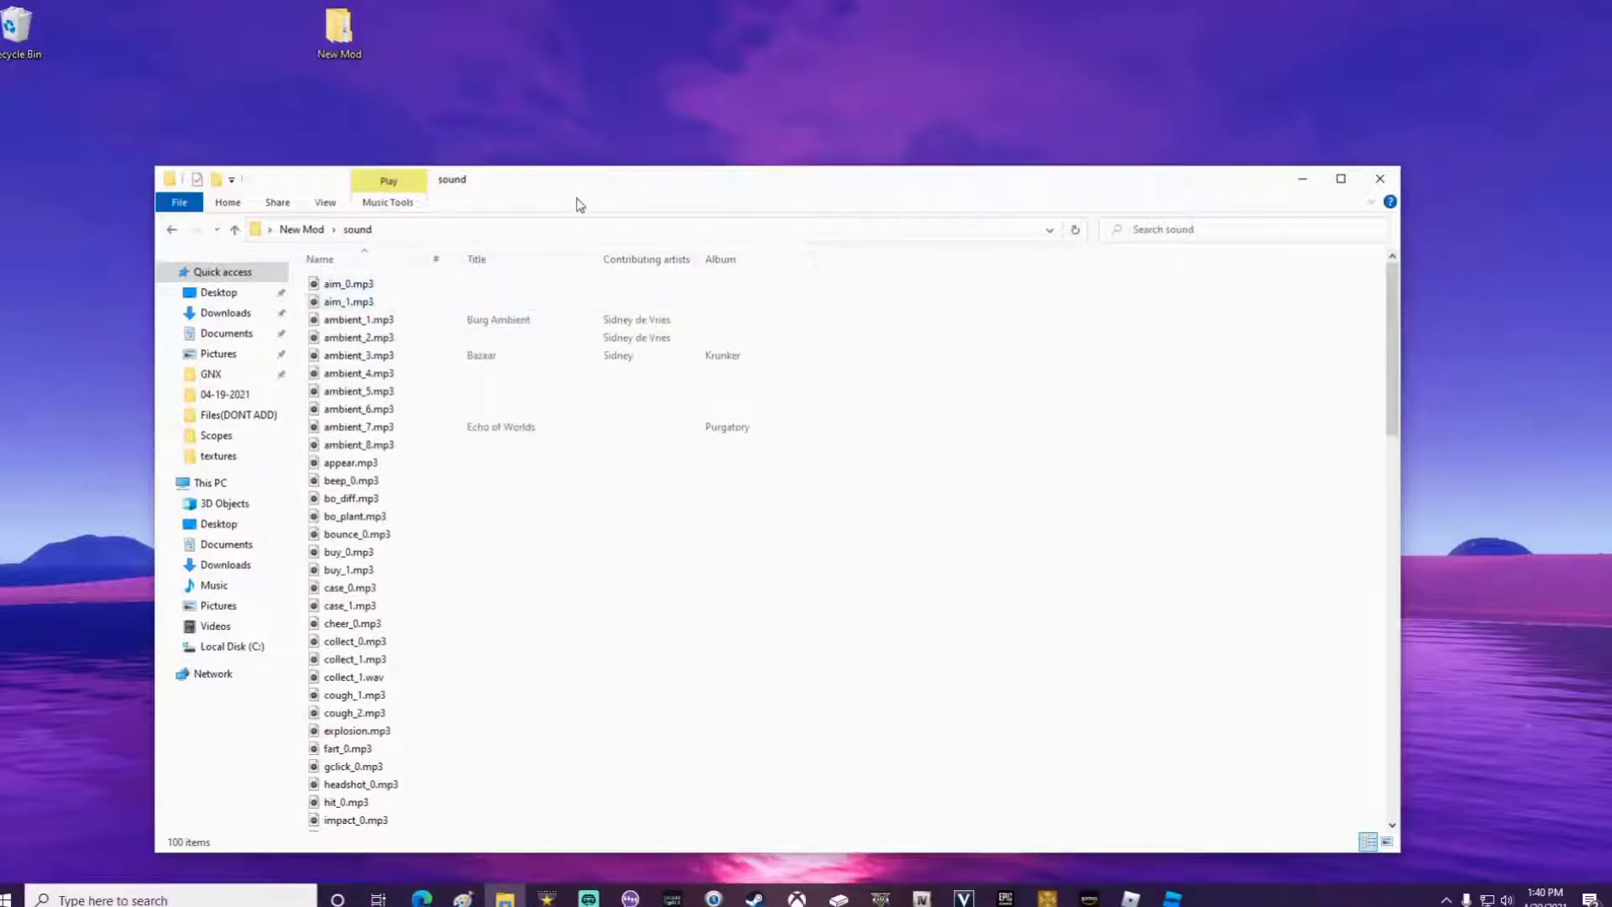
pyautogui.scroll(-4, 448, 467)
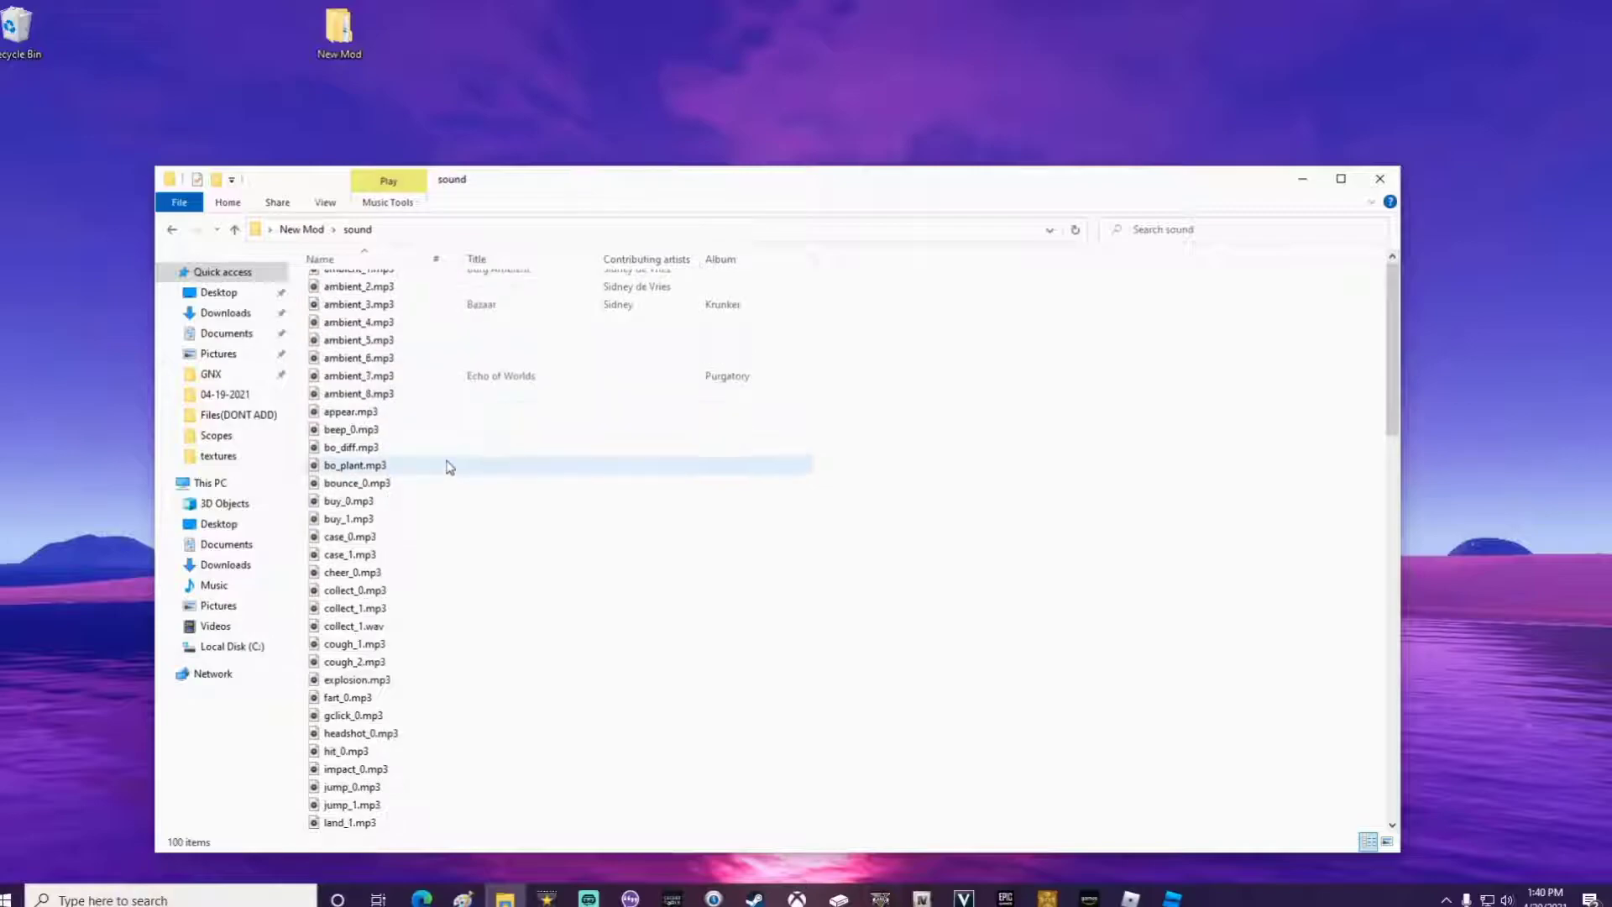
pyautogui.scroll(-19, 448, 467)
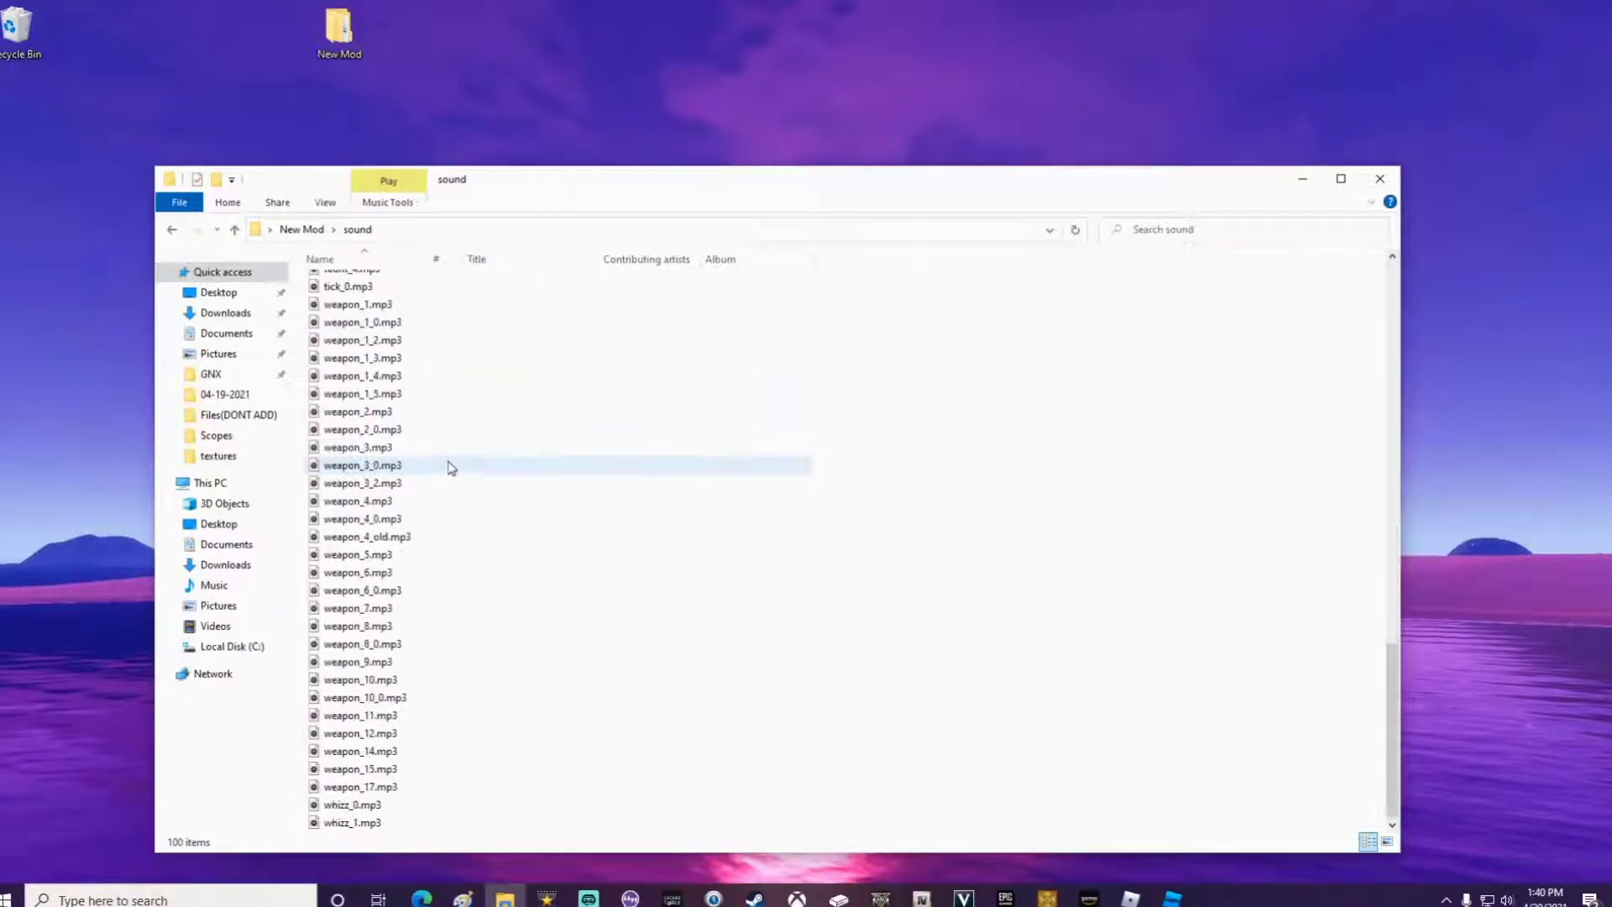
pyautogui.scroll(10, 401, 546)
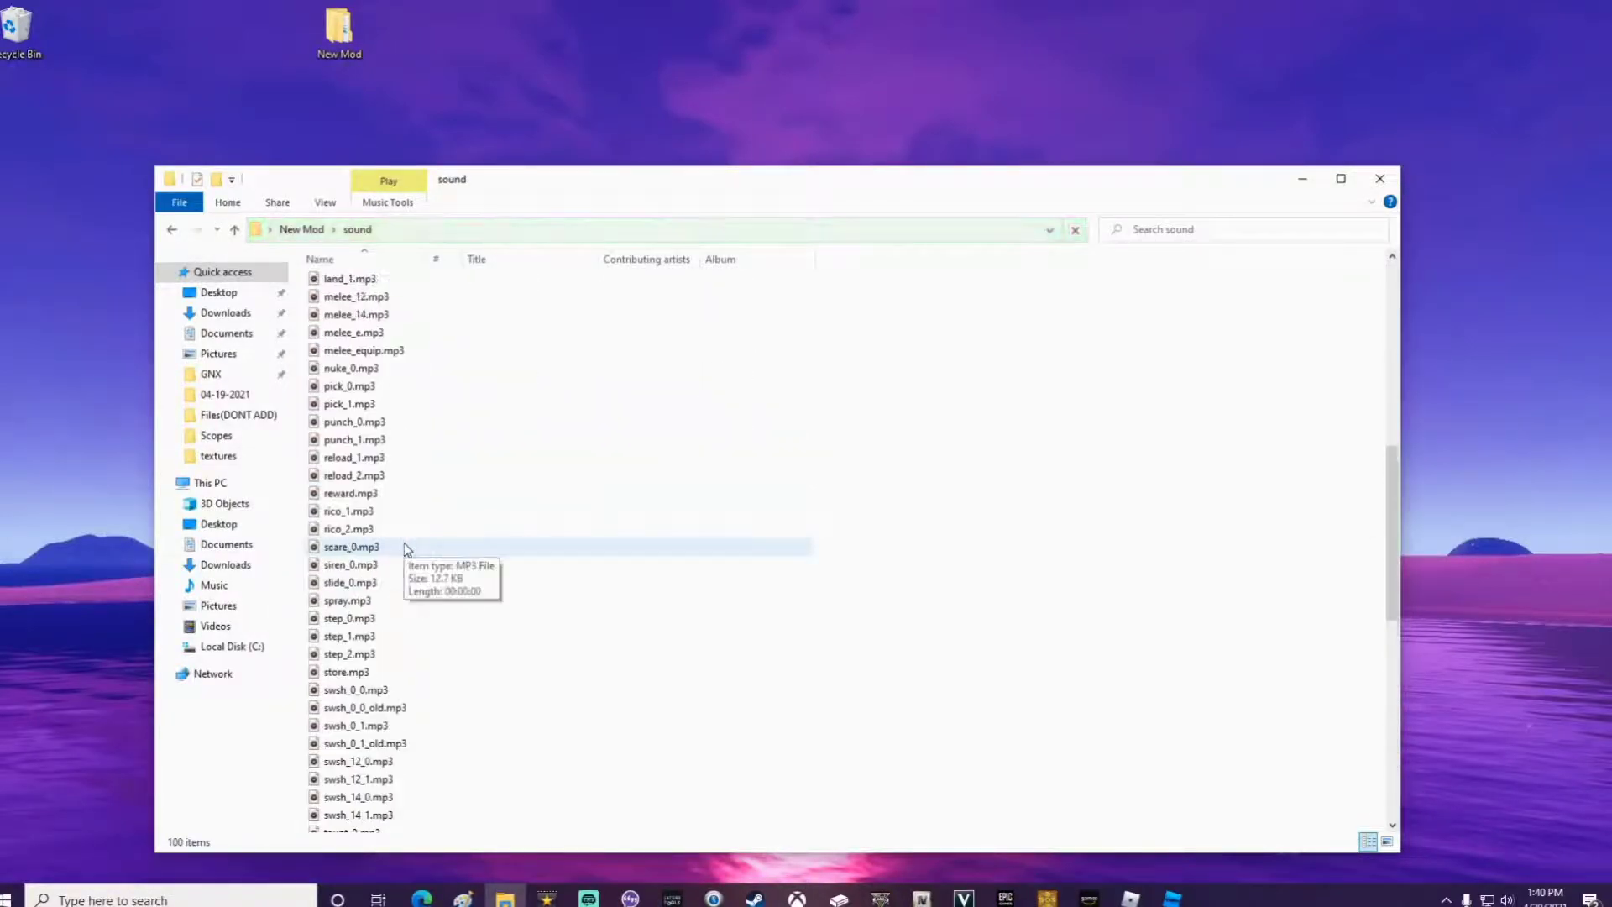
pyautogui.scroll(4, 409, 554)
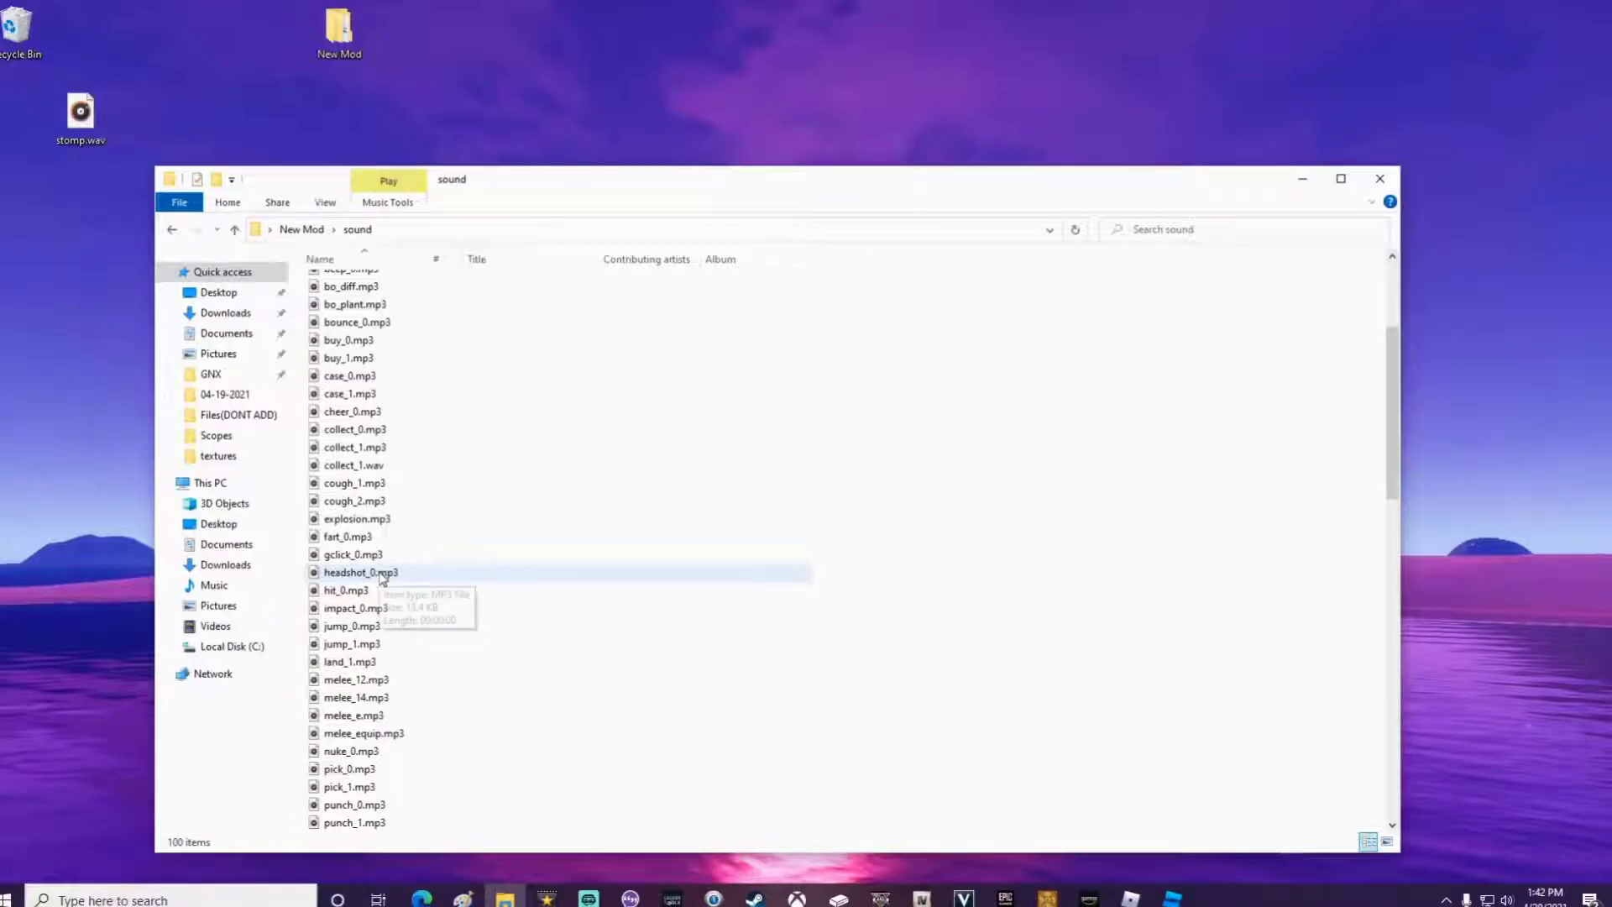
pyautogui.doubleClick(382, 574)
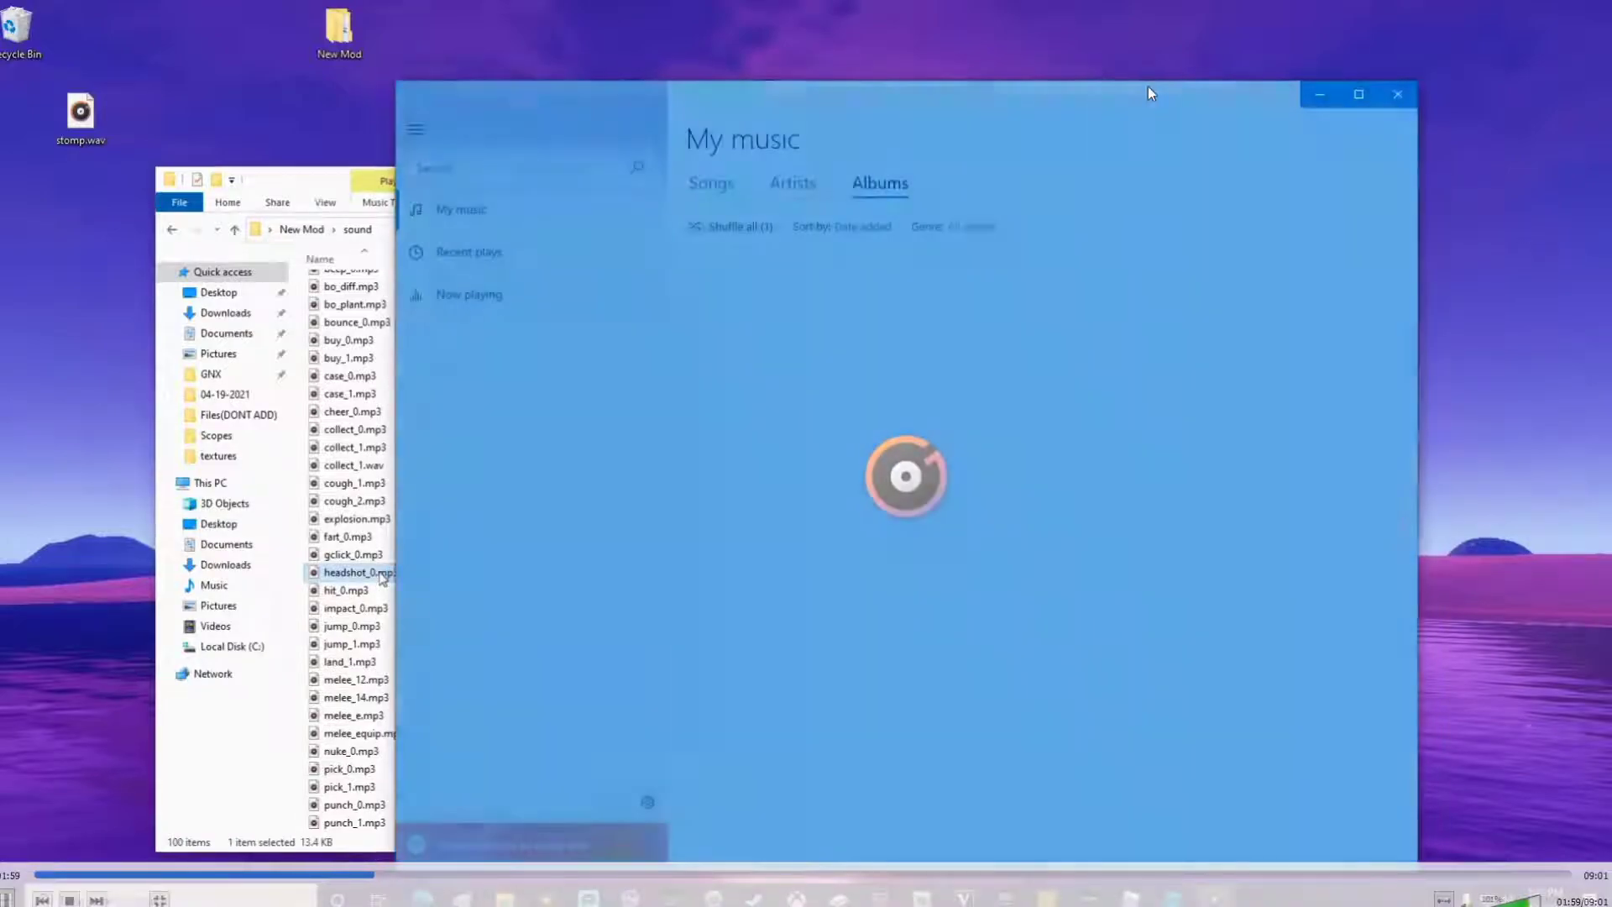
# Step: Close the player after headshot_0.mp3, then play the desktop's stomp.wav and close Groove Music
pyautogui.hotkey('alt', 'F4')
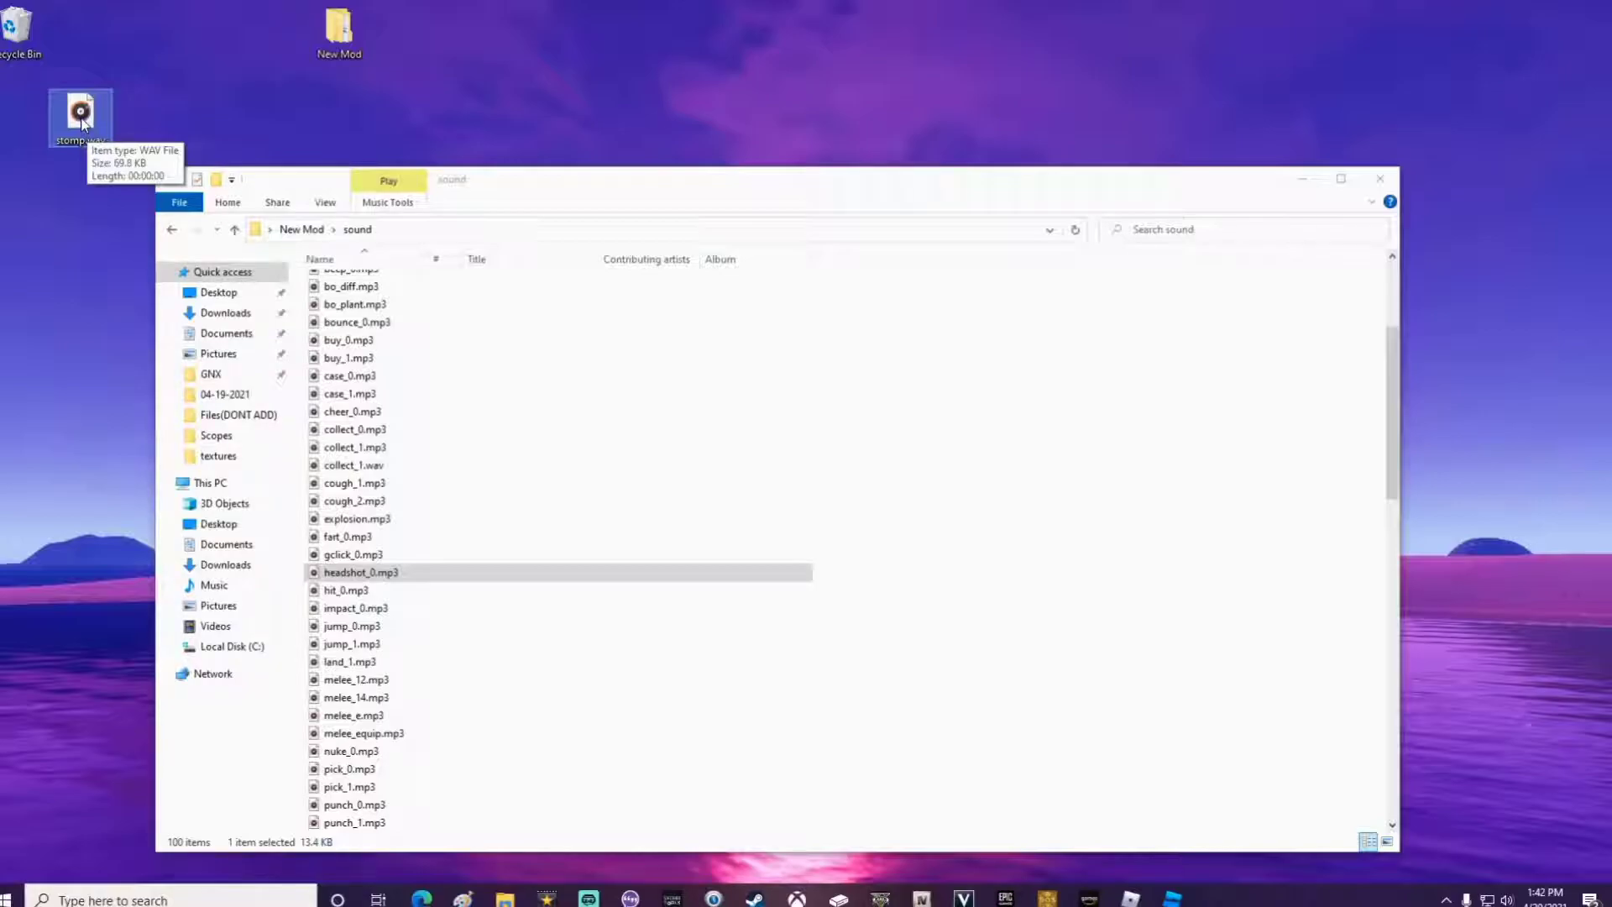
pyautogui.doubleClick(79, 118)
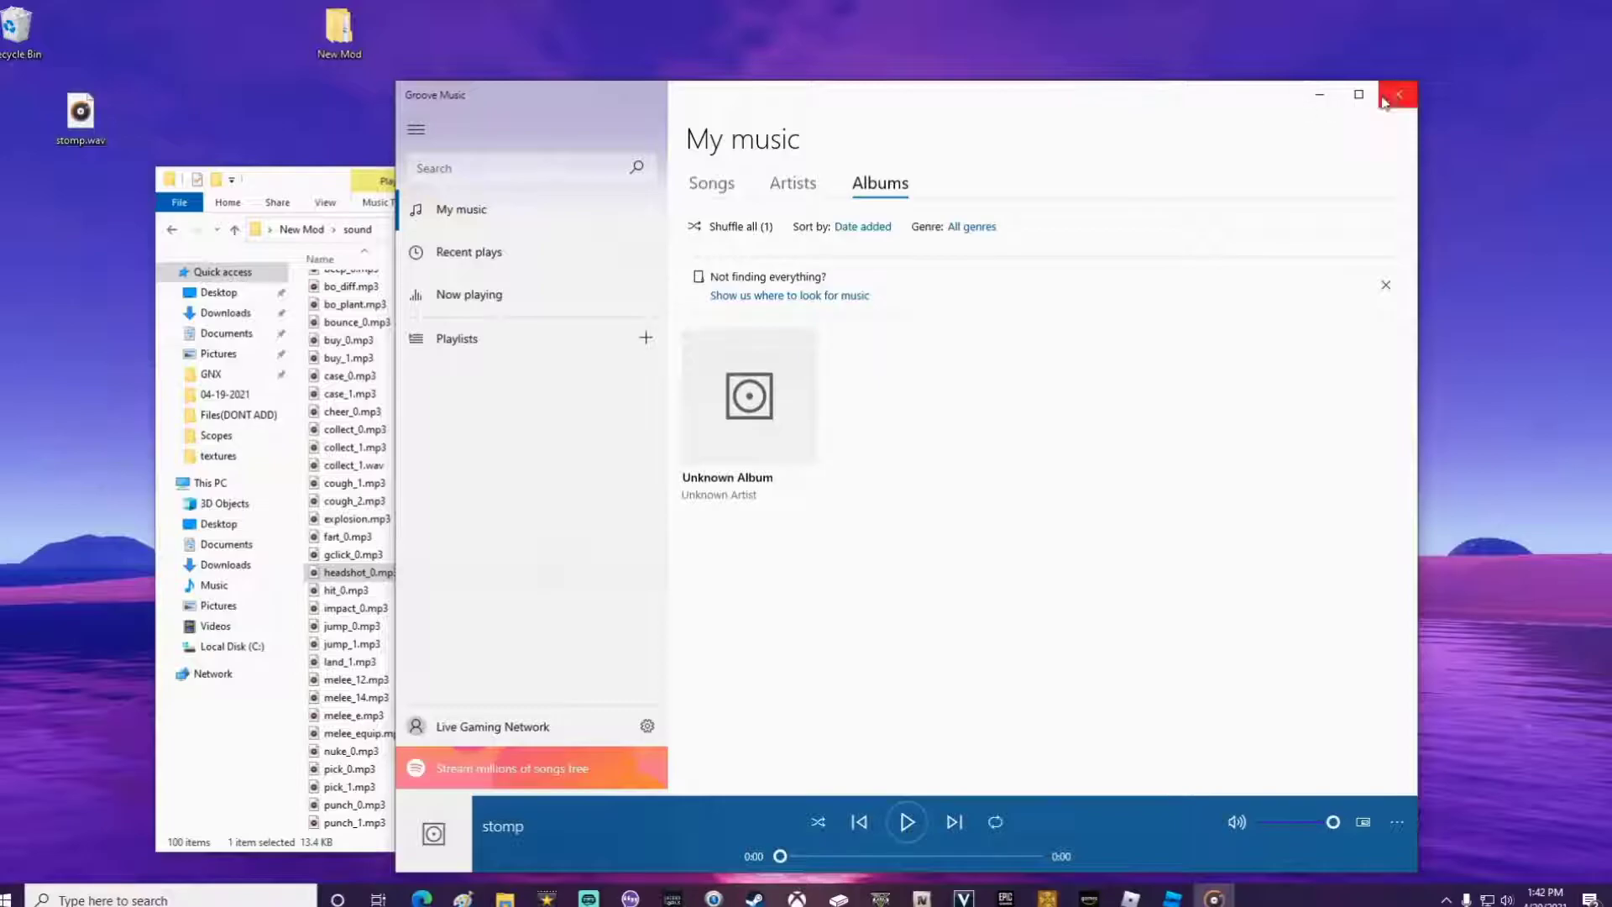
pyautogui.click(1398, 94)
# Step: Rename desktop stomp.wav to headshot_0.mp3, accepting the extension change, and drag it into sound
pyautogui.rightClick(83, 123)
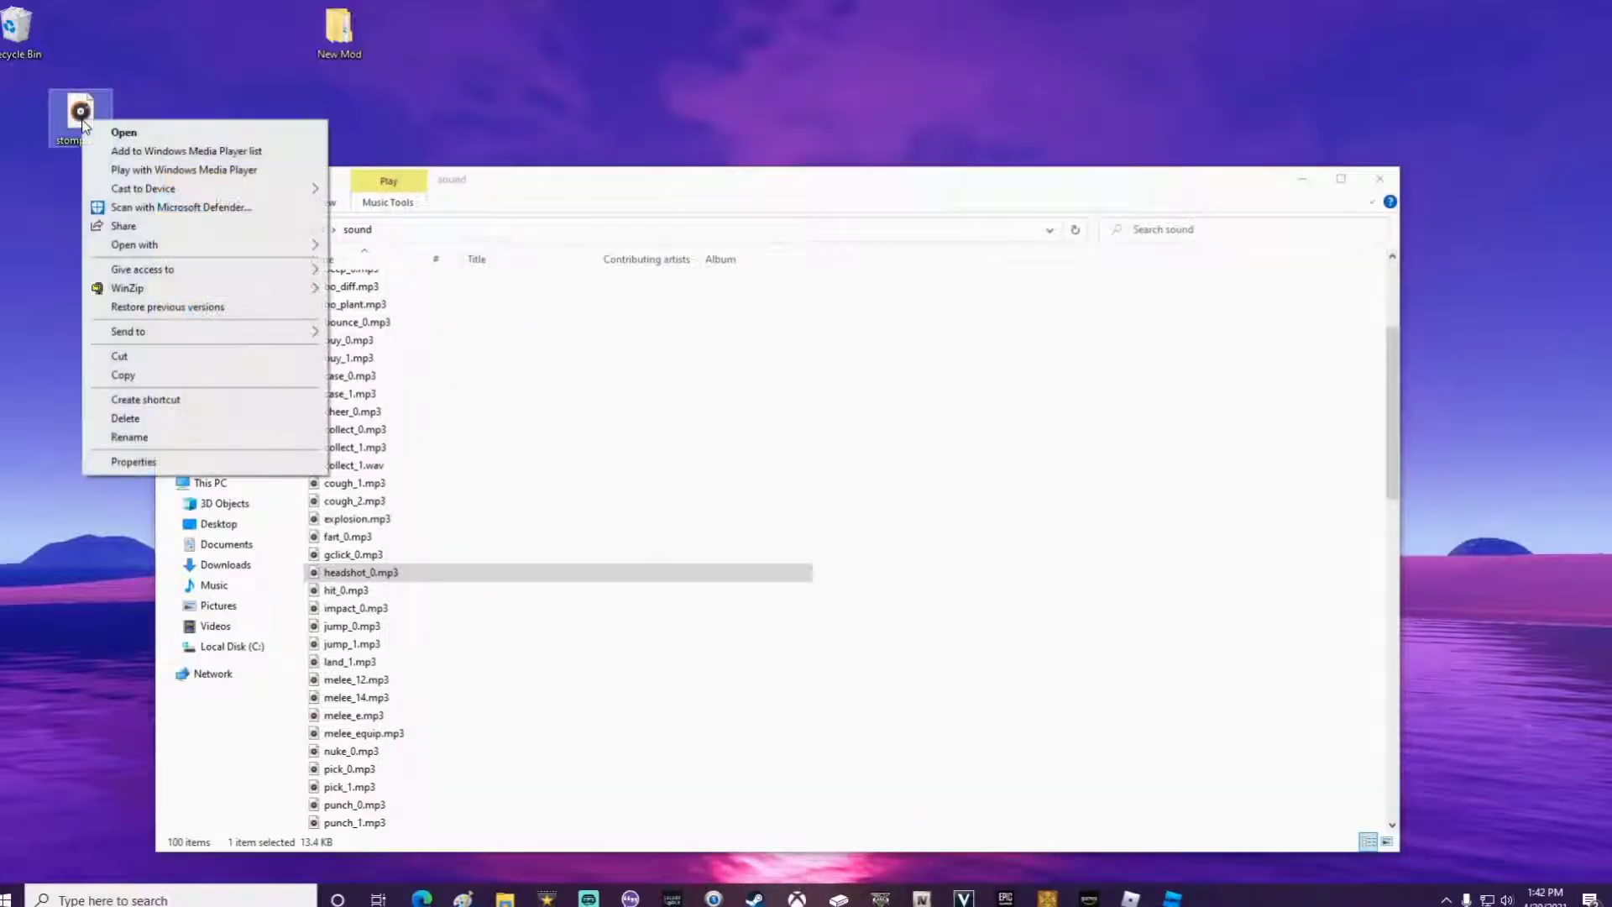
pyautogui.click(128, 437)
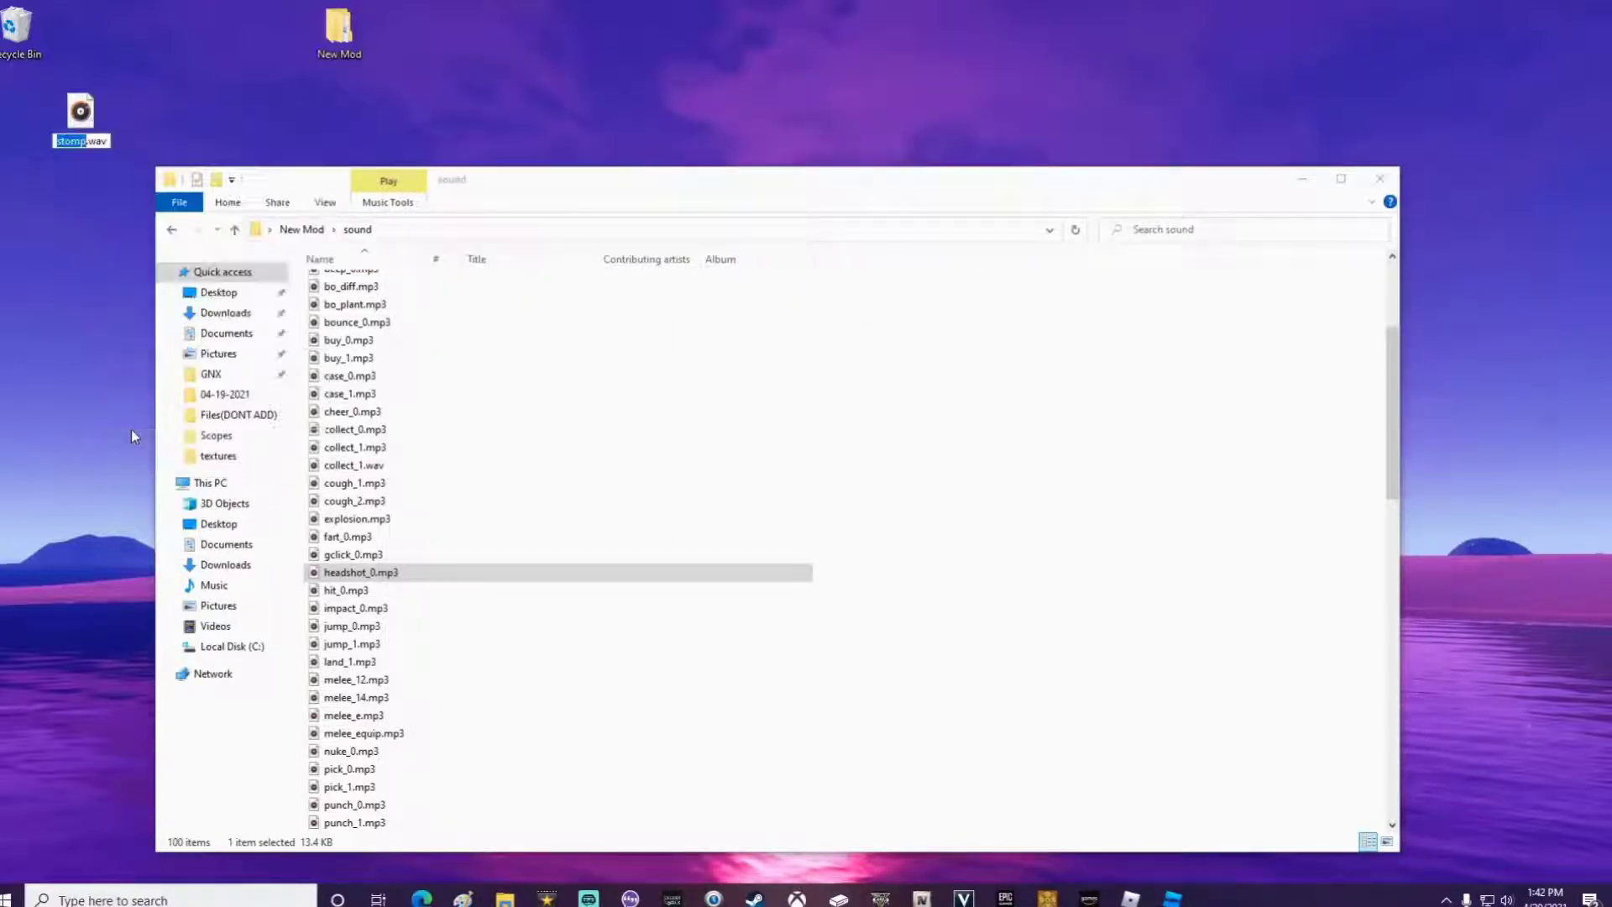
pyautogui.write('headshot_0')
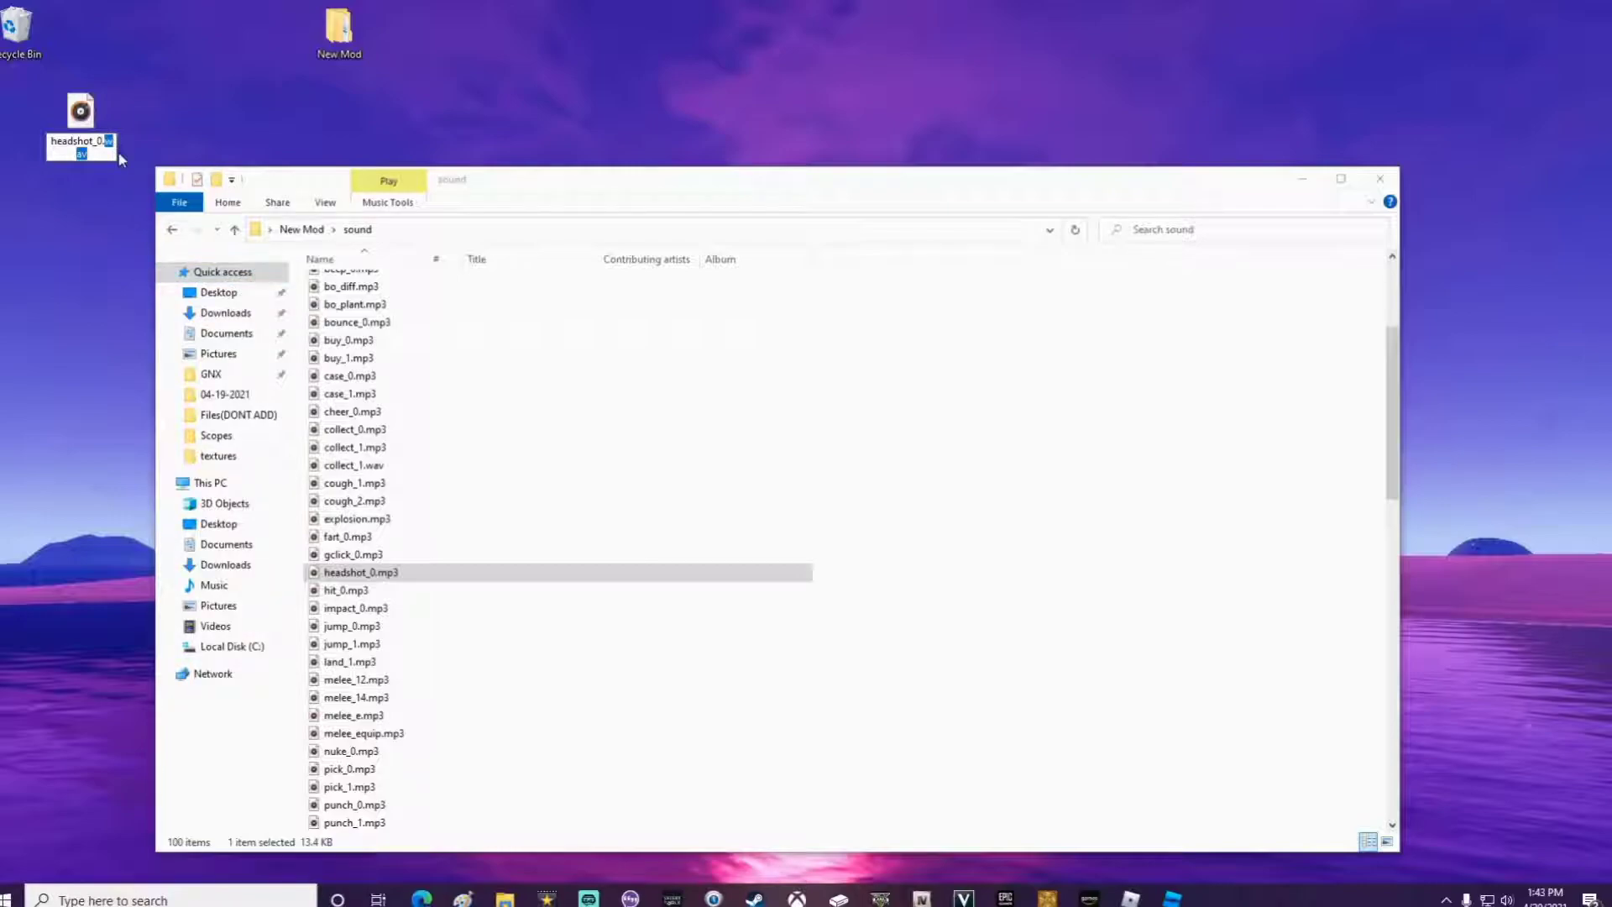
pyautogui.write('mp3')
pyautogui.press('Return')
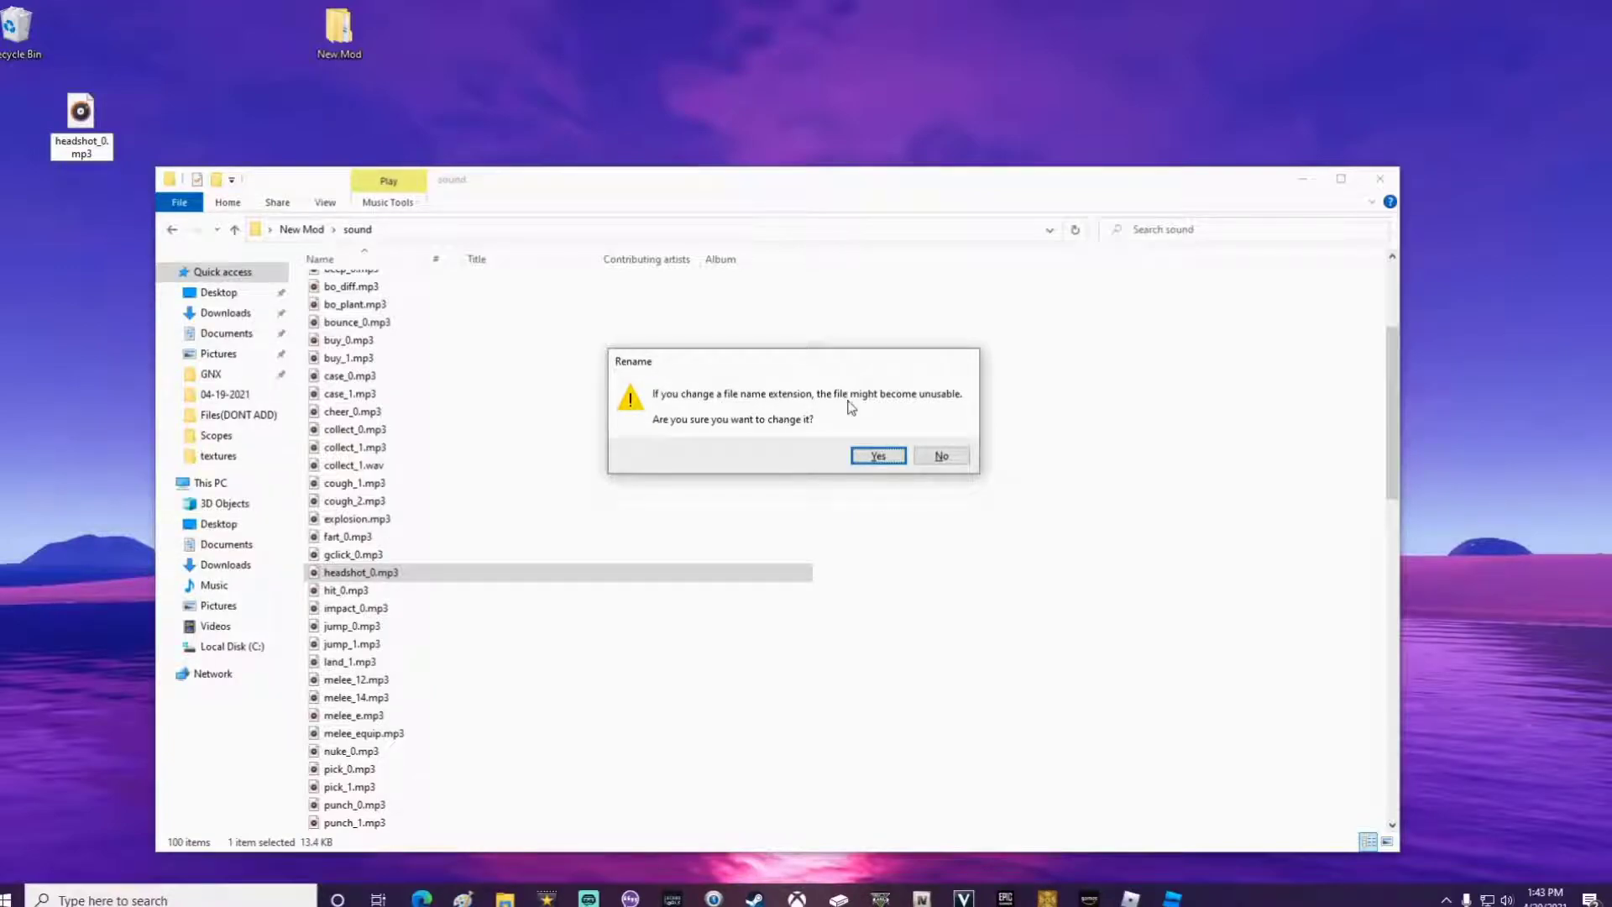
pyautogui.click(879, 459)
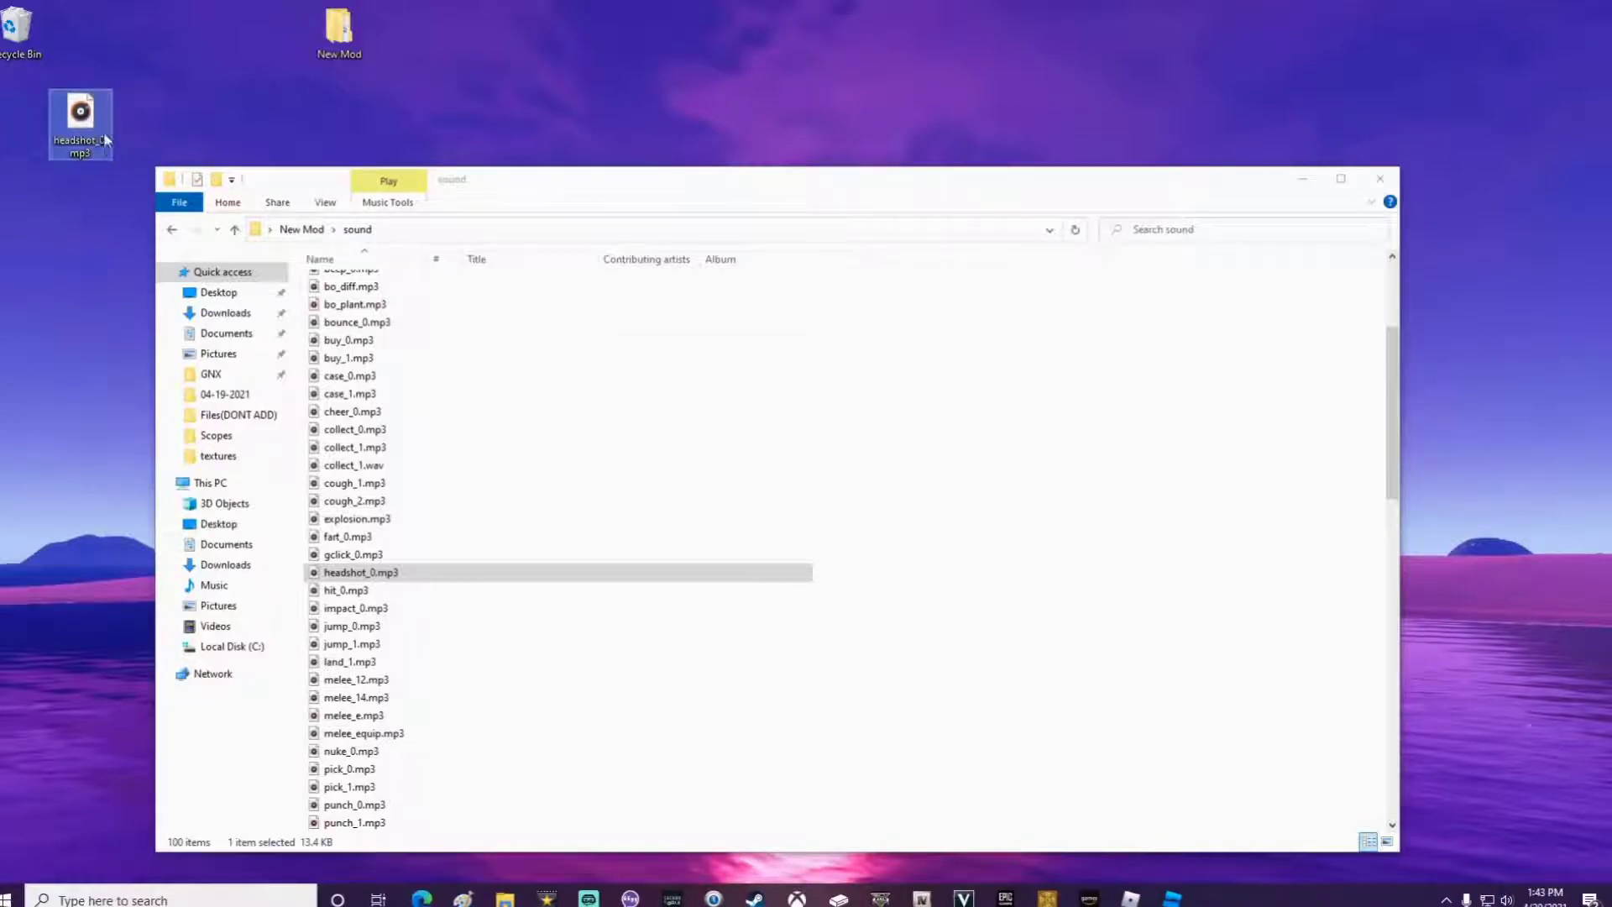
pyautogui.moveTo(94, 104); pyautogui.dragTo(1035, 578)
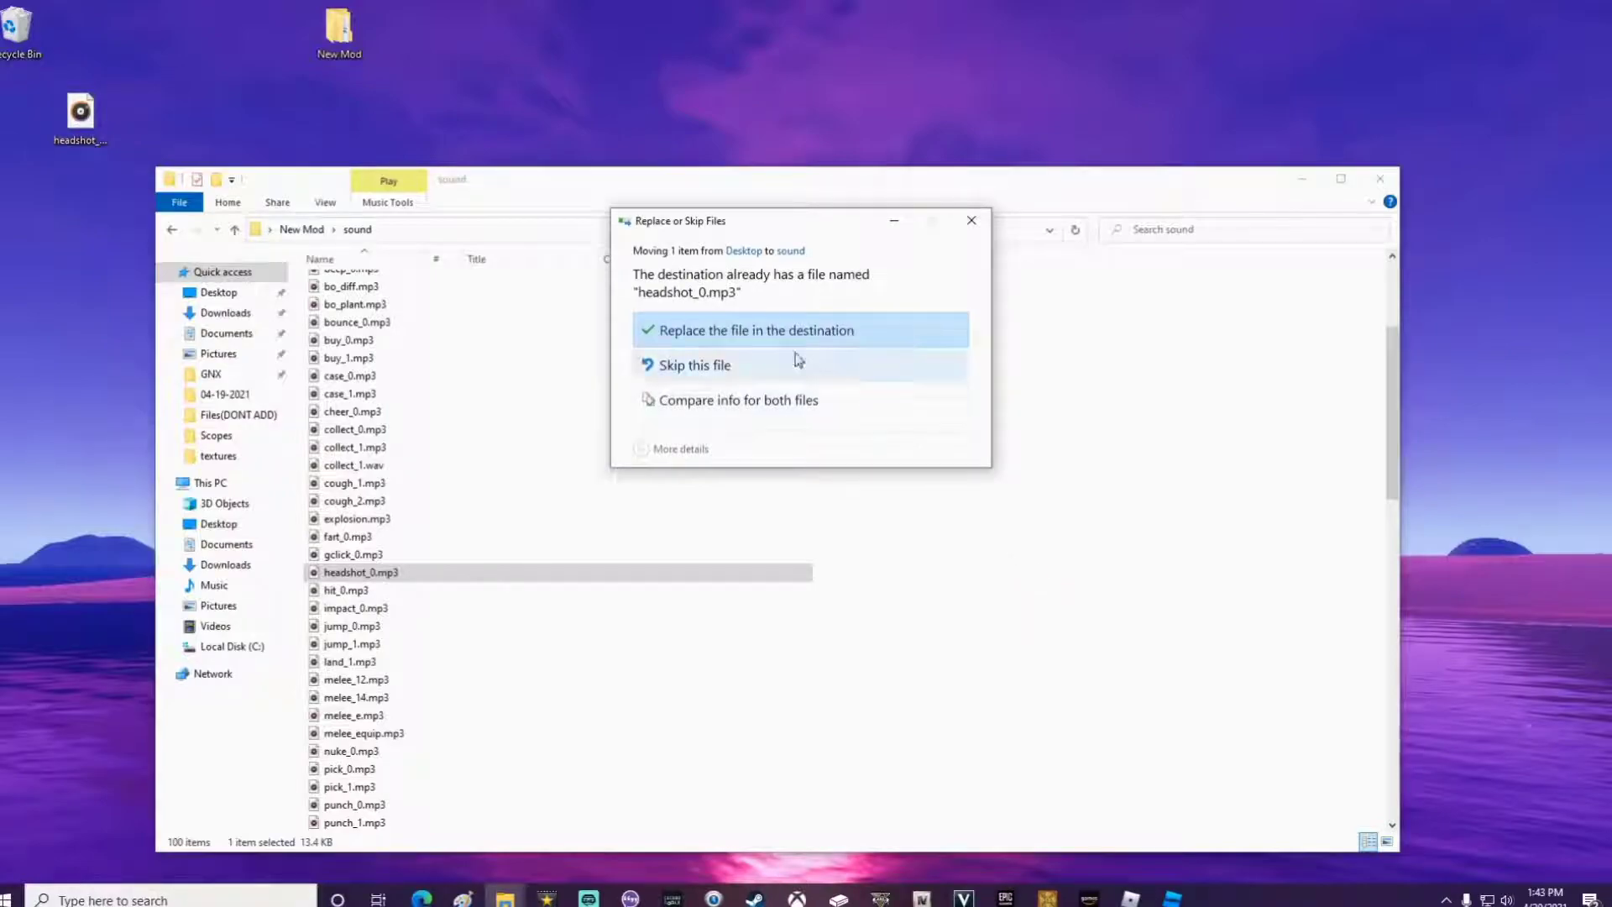
# Step: Confirm replacing the old headshot_0.mp3 in the sound folder
pyautogui.click(683, 336)
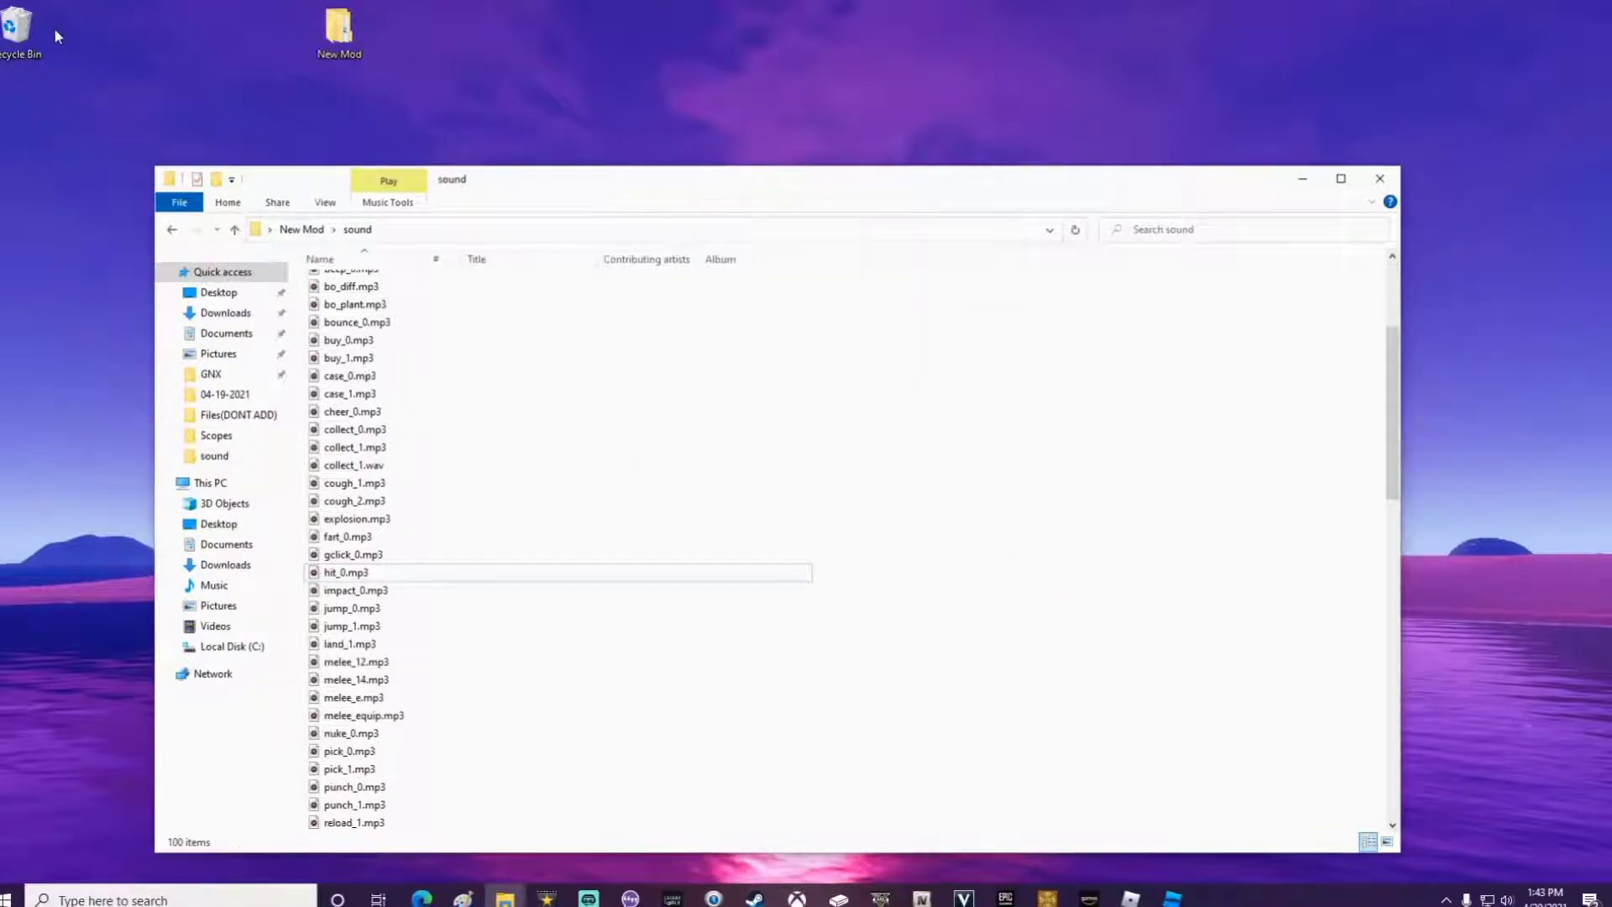
pyautogui.scroll(-20, 461, 483)
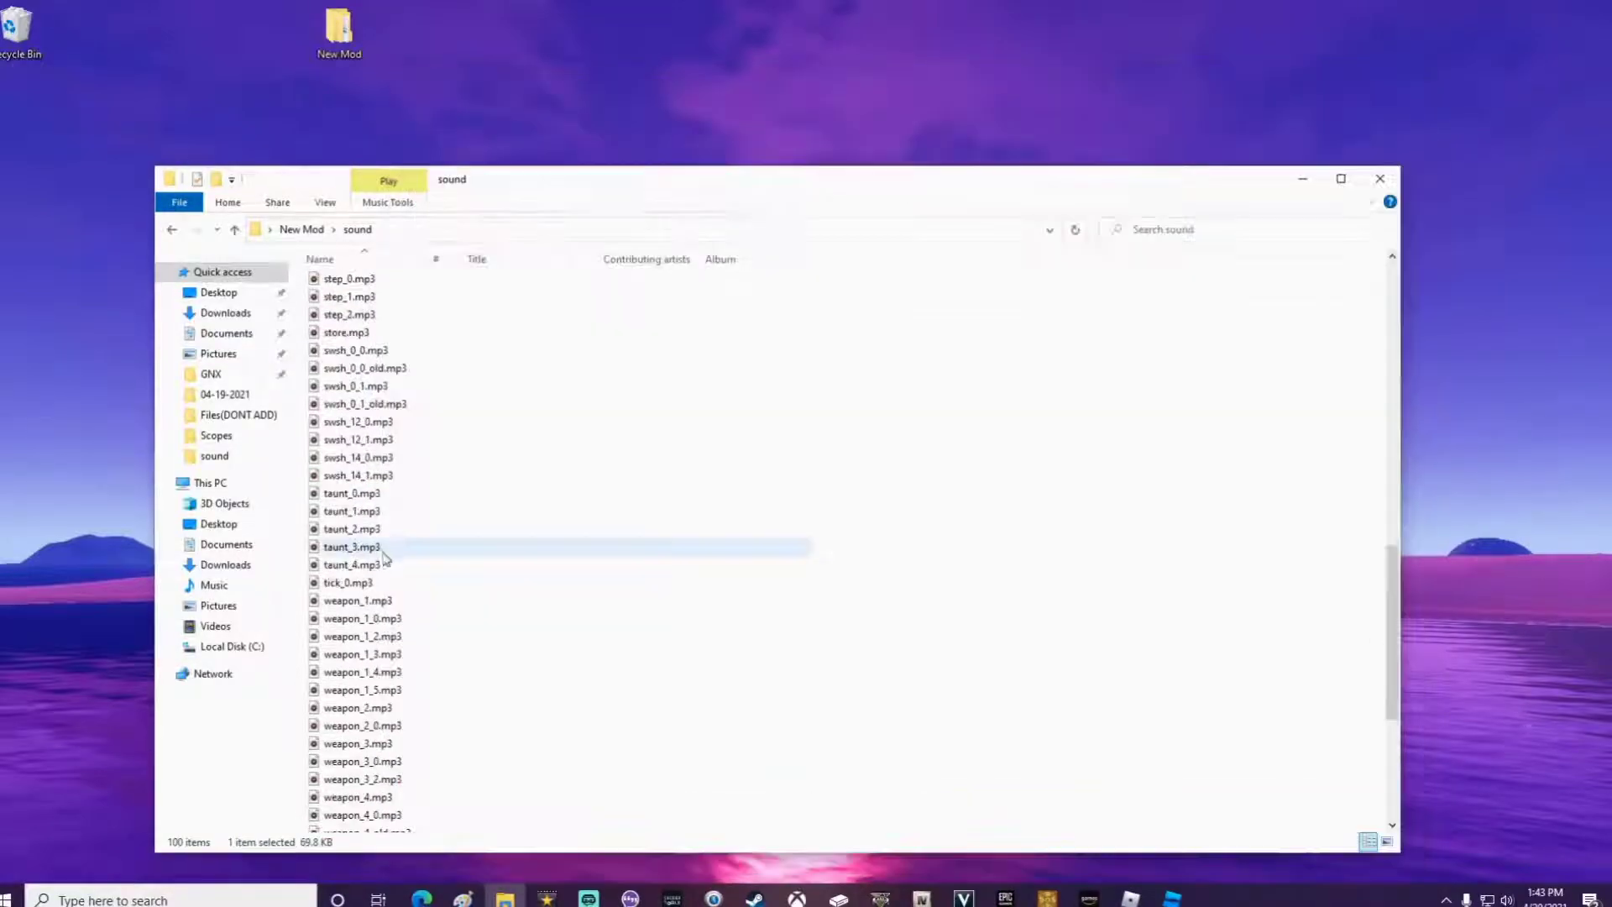
pyautogui.scroll(20, 387, 554)
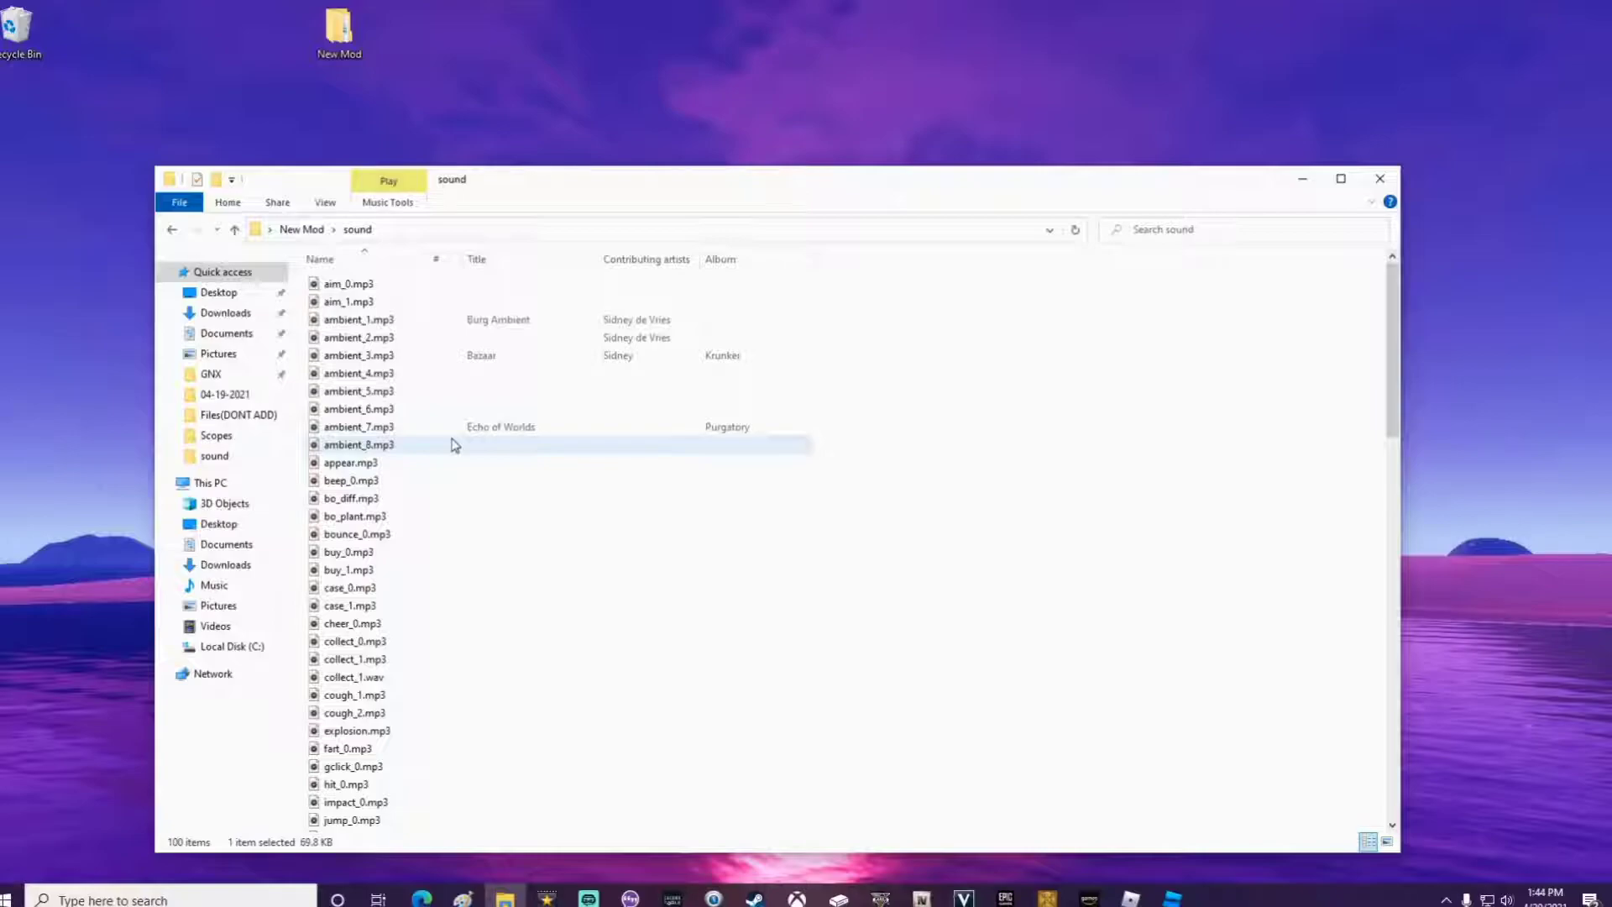
# Step: Delete every other sound file, leaving only headshot_0.mp3
pyautogui.scroll(-20, 451, 456)
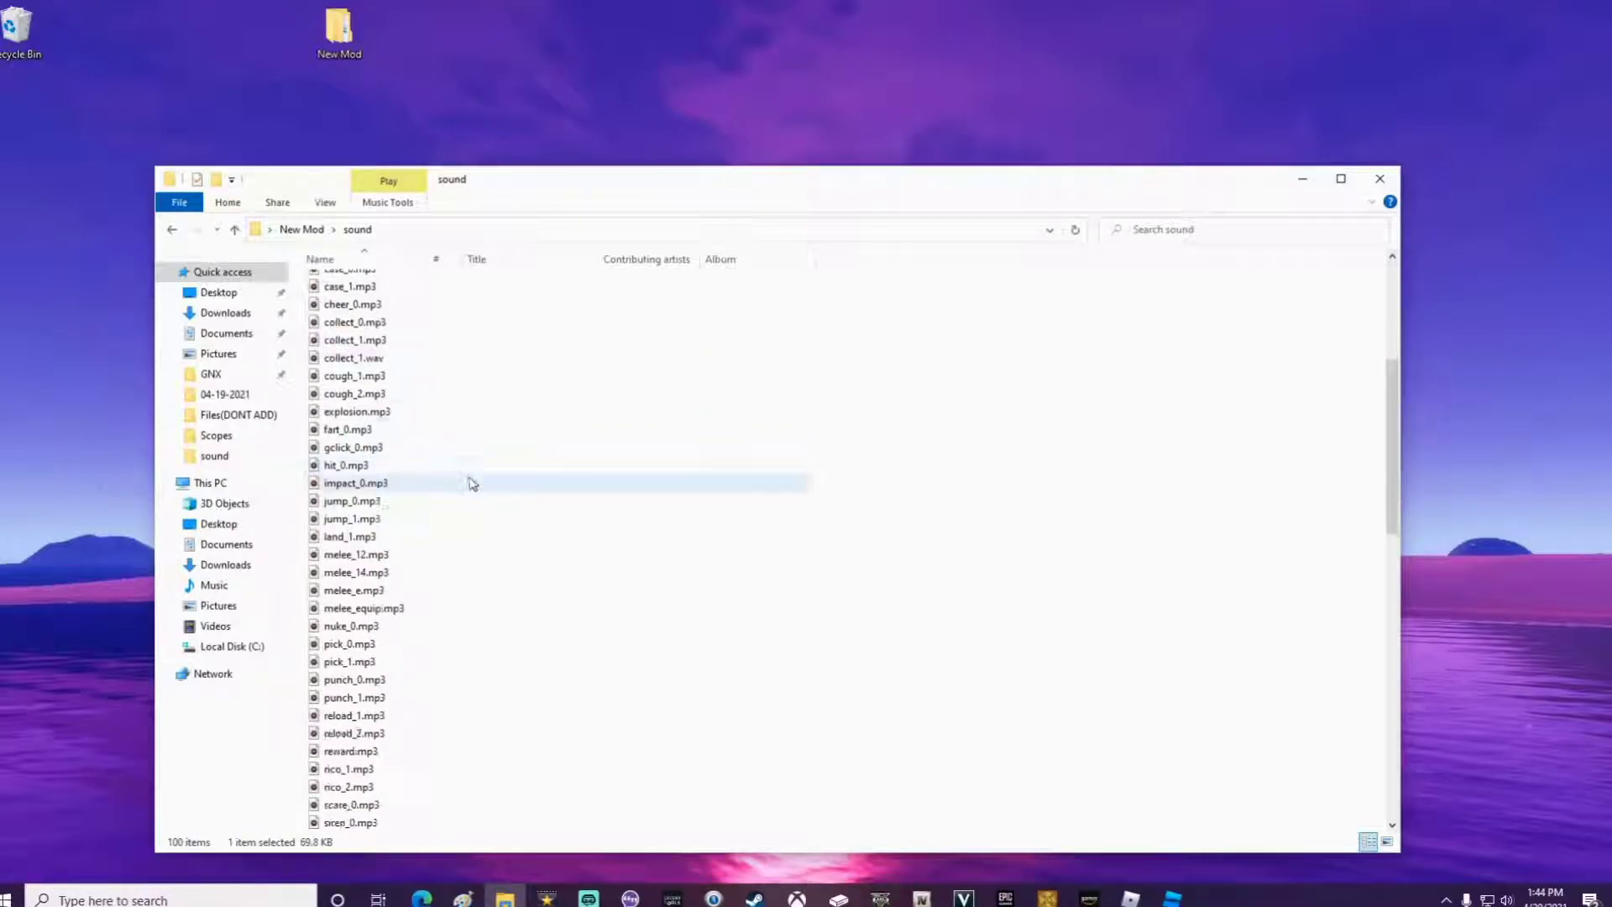
pyautogui.scroll(-9, 482, 492)
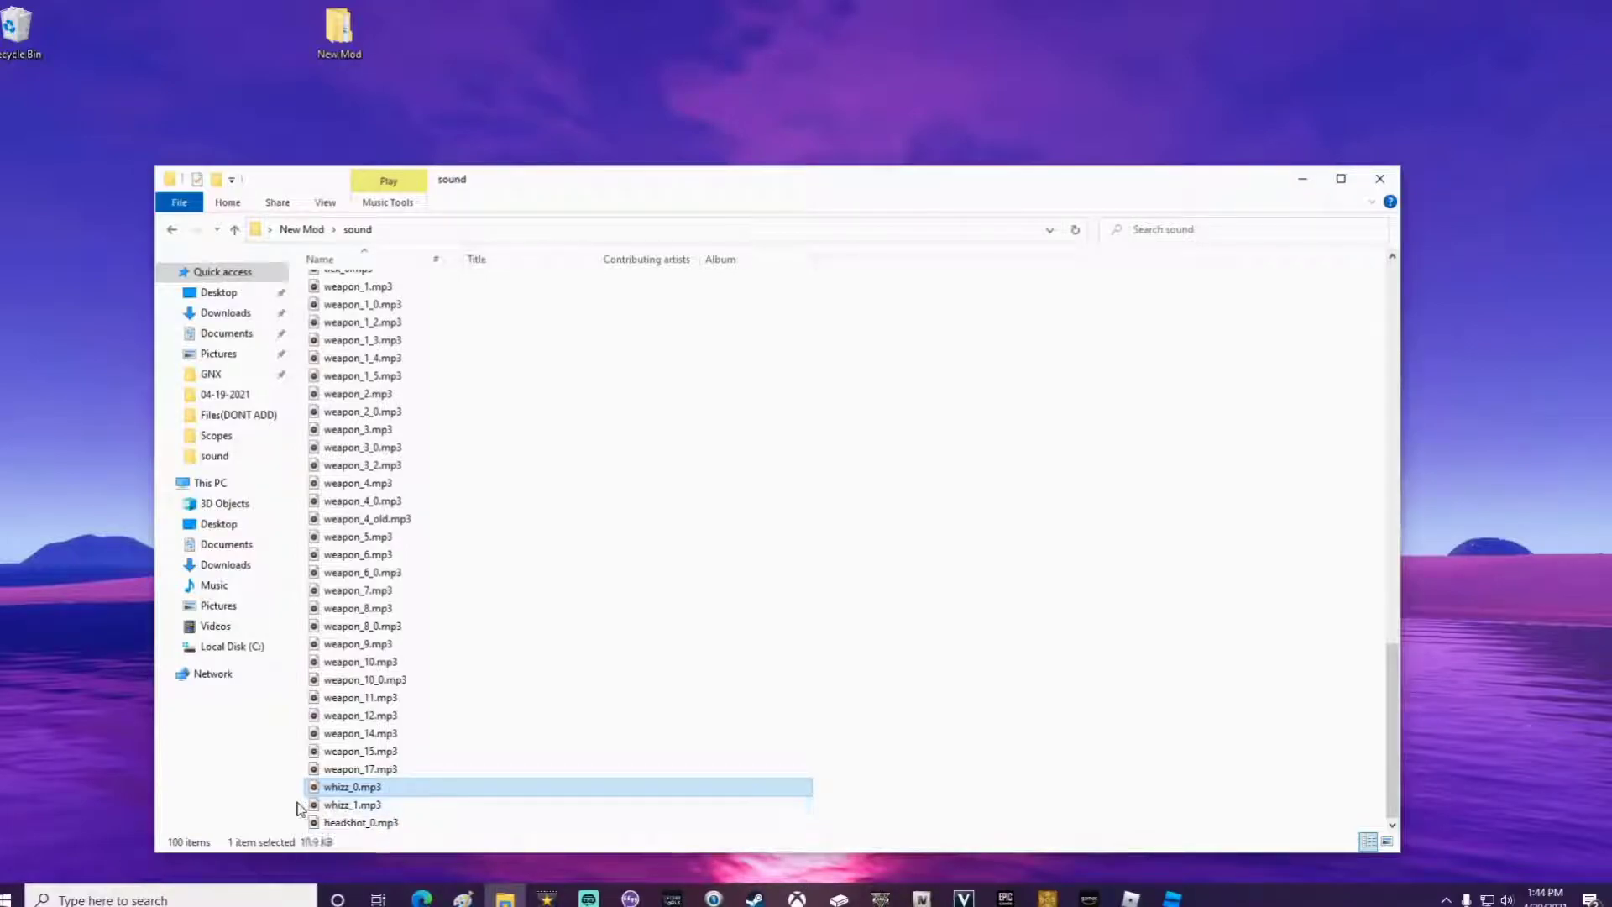
pyautogui.moveTo(308, 808); pyautogui.dragTo(406, 216)
pyautogui.press('Delete')
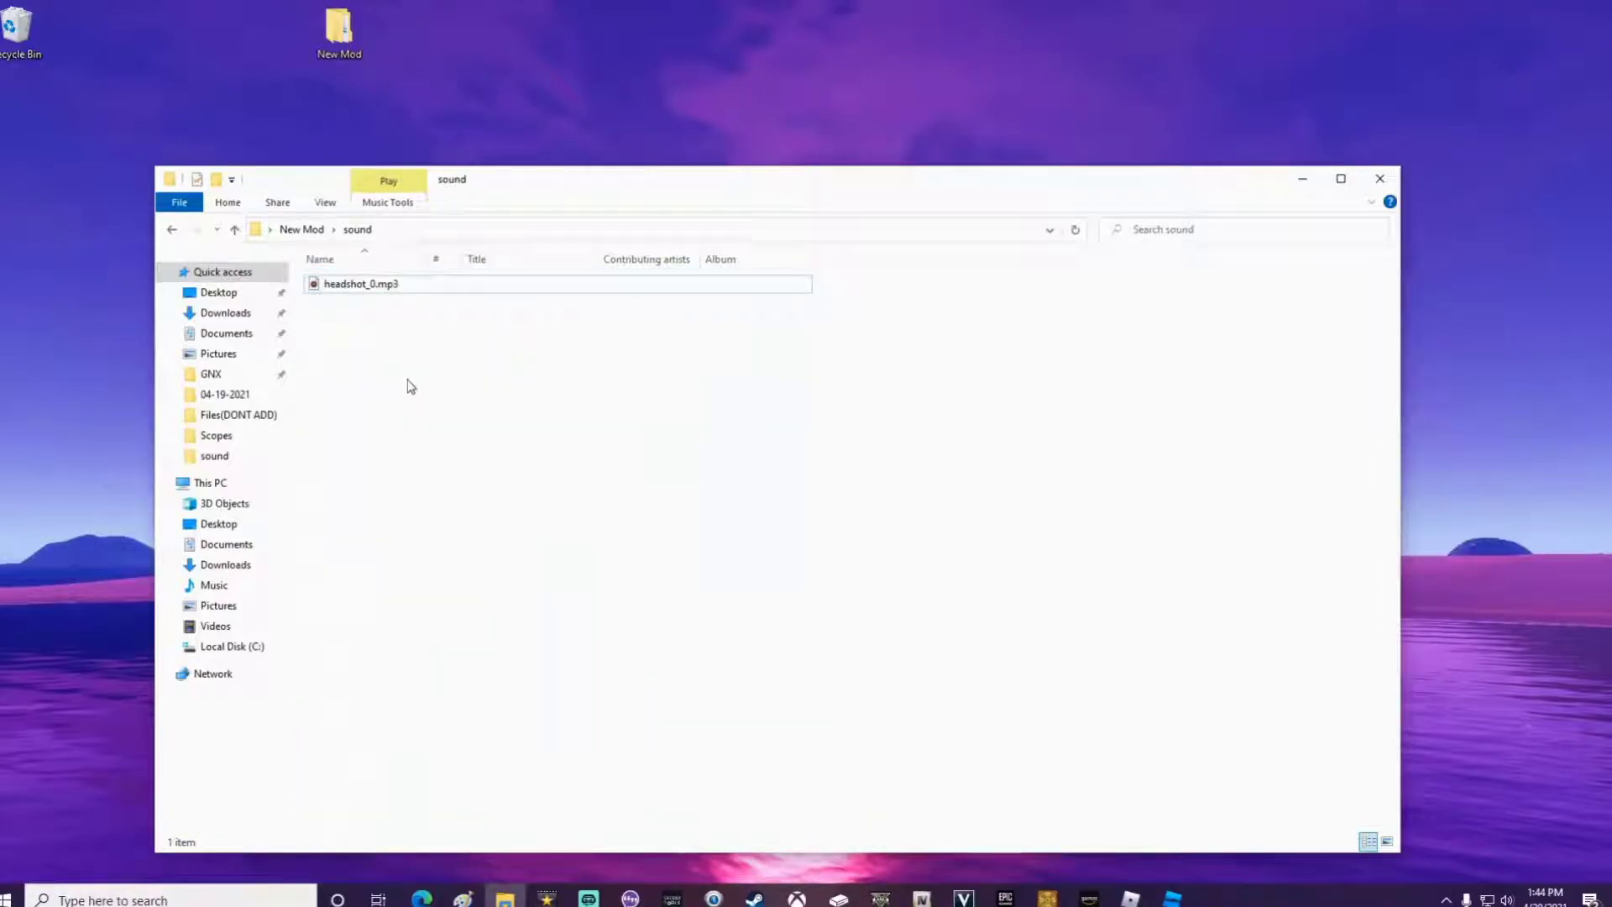
pyautogui.click(360, 289)
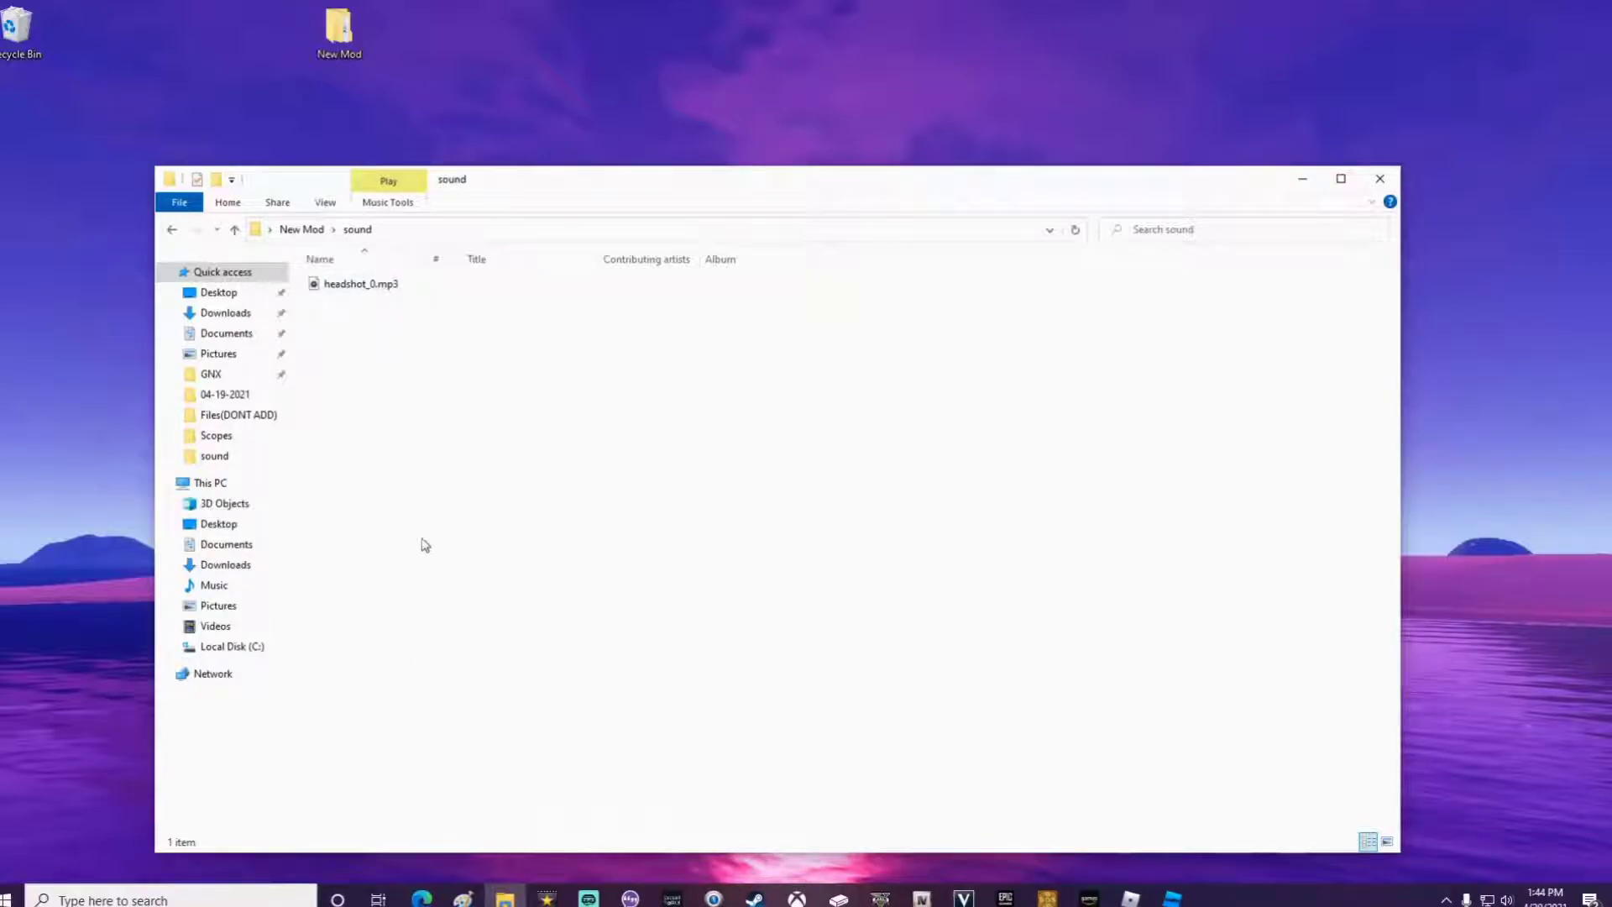
# Step: Go from sound back to New Mod and into the textures > sprays folder
pyautogui.click(301, 230)
pyautogui.doubleClick(342, 302)
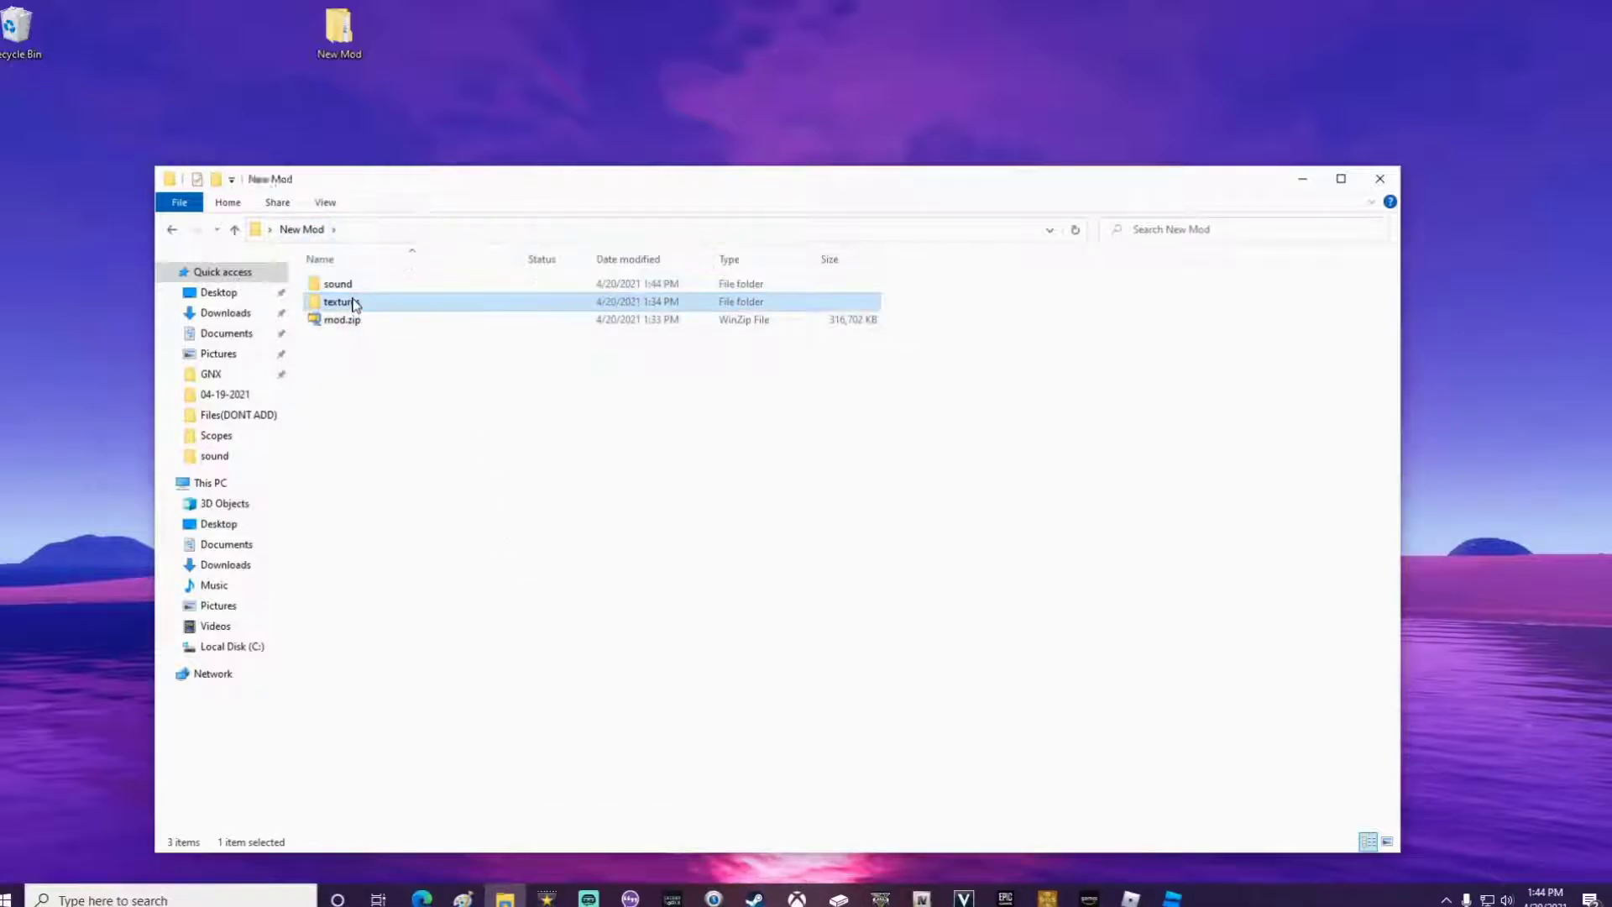
pyautogui.scroll(-1, 699, 488)
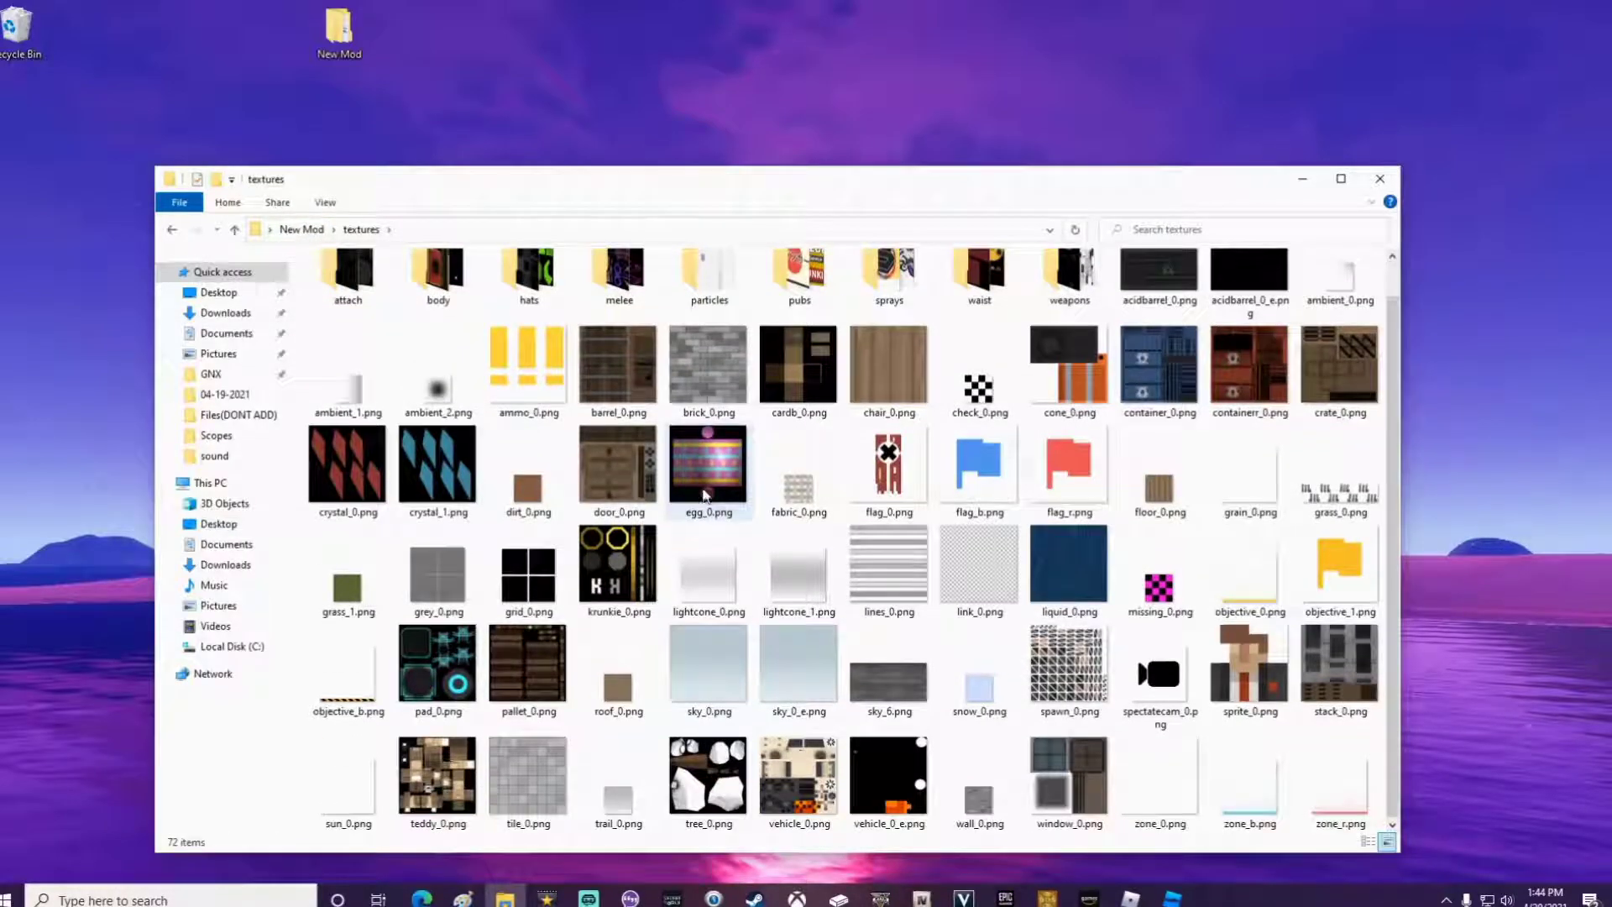
pyautogui.scroll(1, 1066, 671)
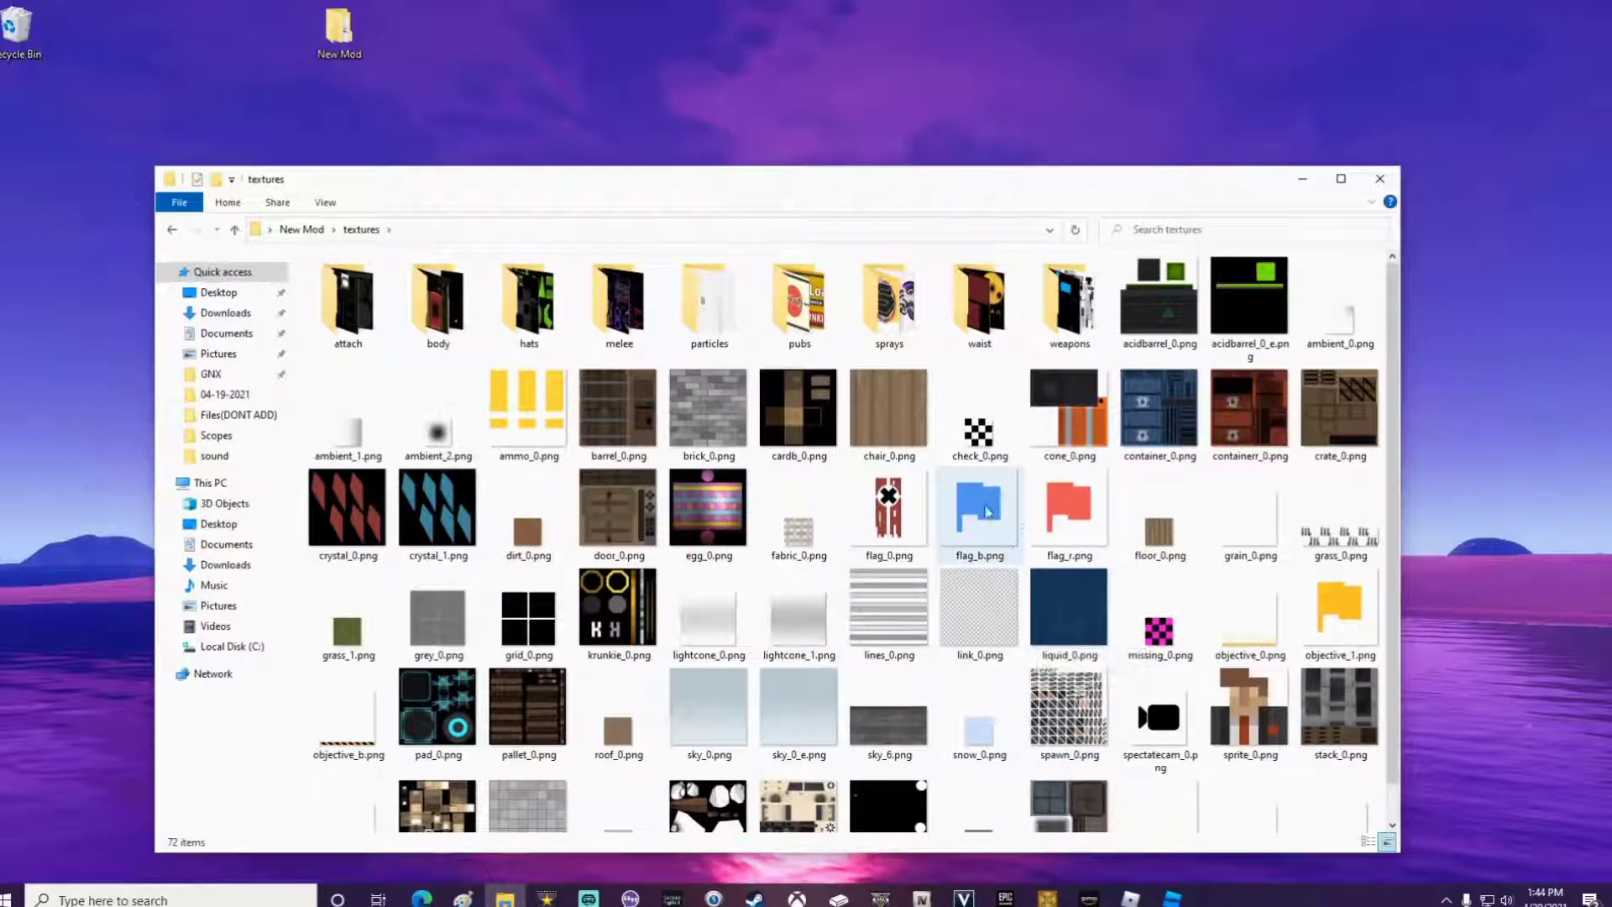
pyautogui.doubleClick(1070, 304)
pyautogui.scroll(-5, 949, 526)
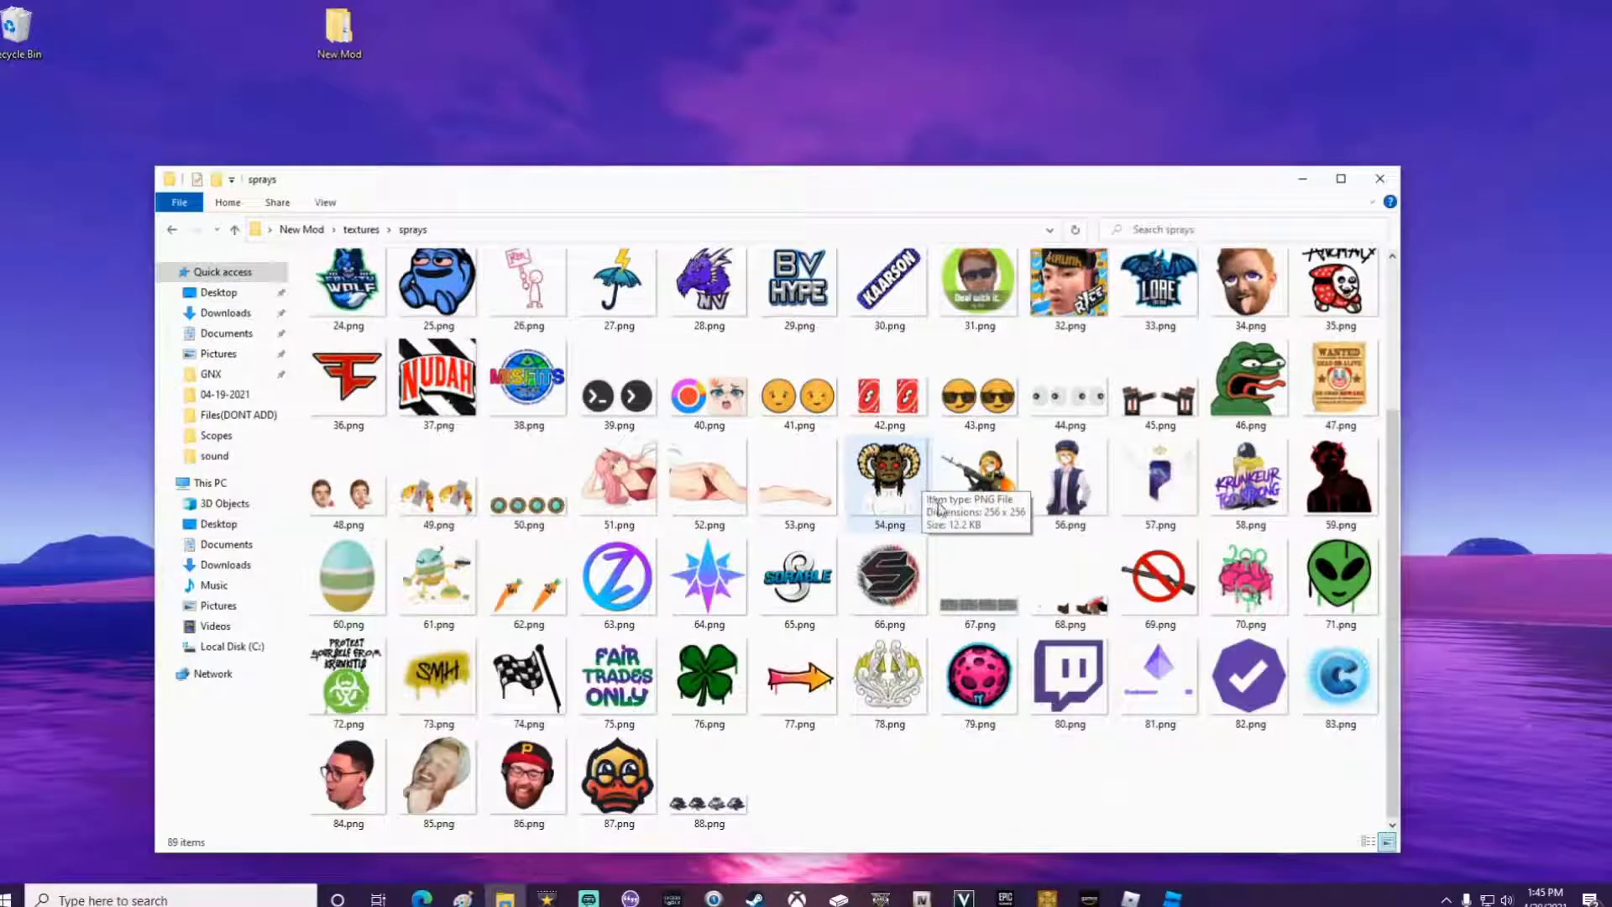
pyautogui.scroll(3, 941, 508)
pyautogui.scroll(-3, 561, 483)
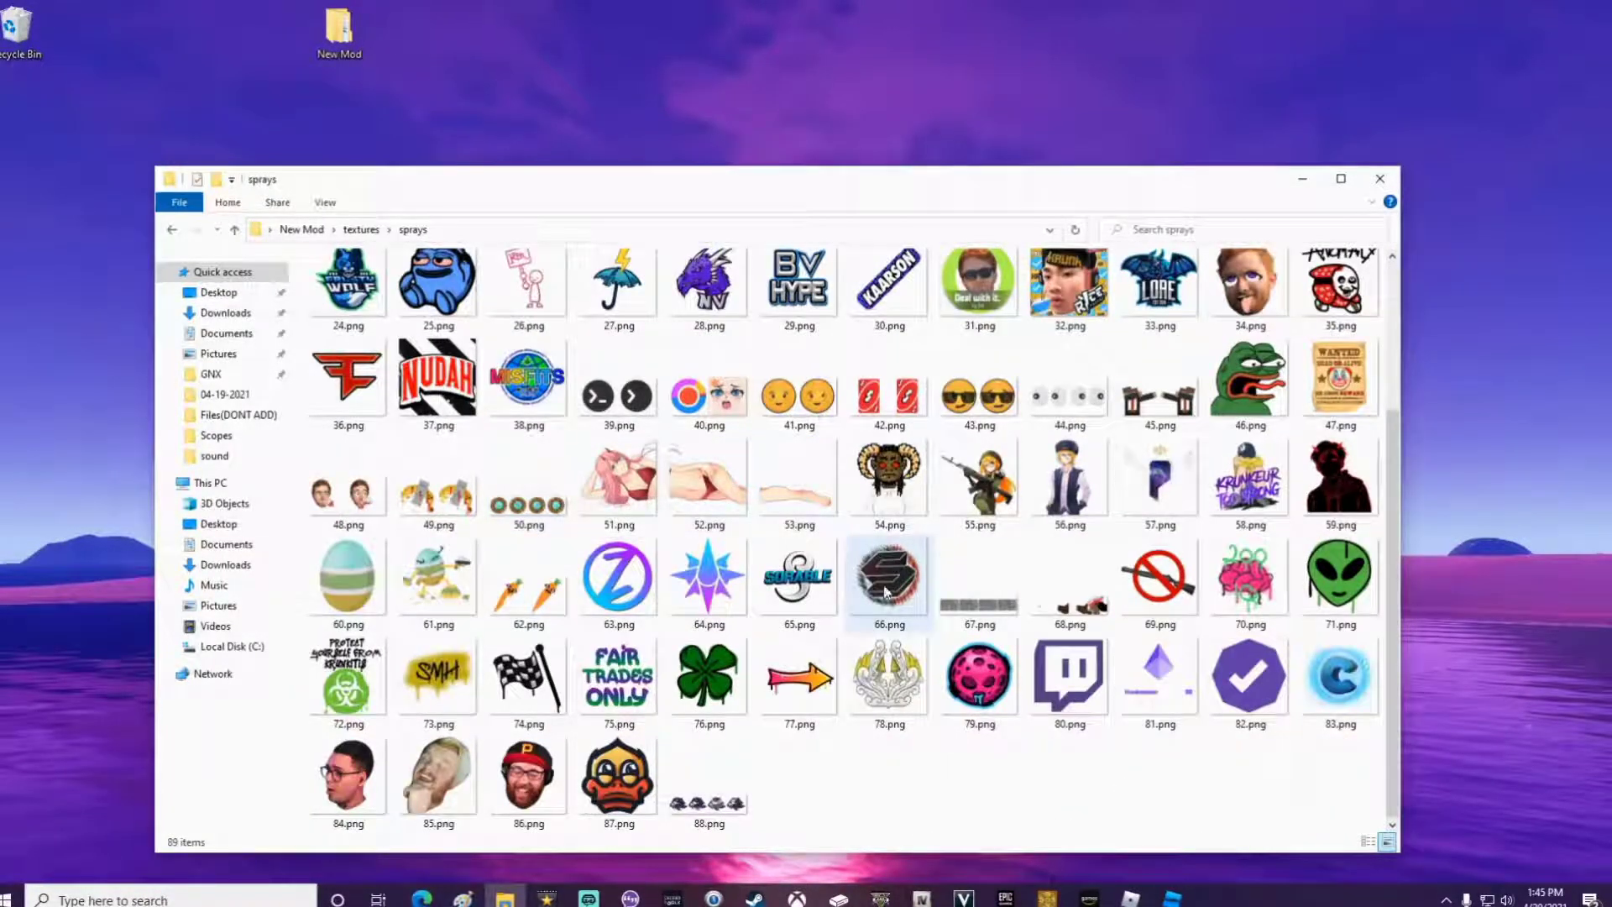
pyautogui.scroll(3, 886, 592)
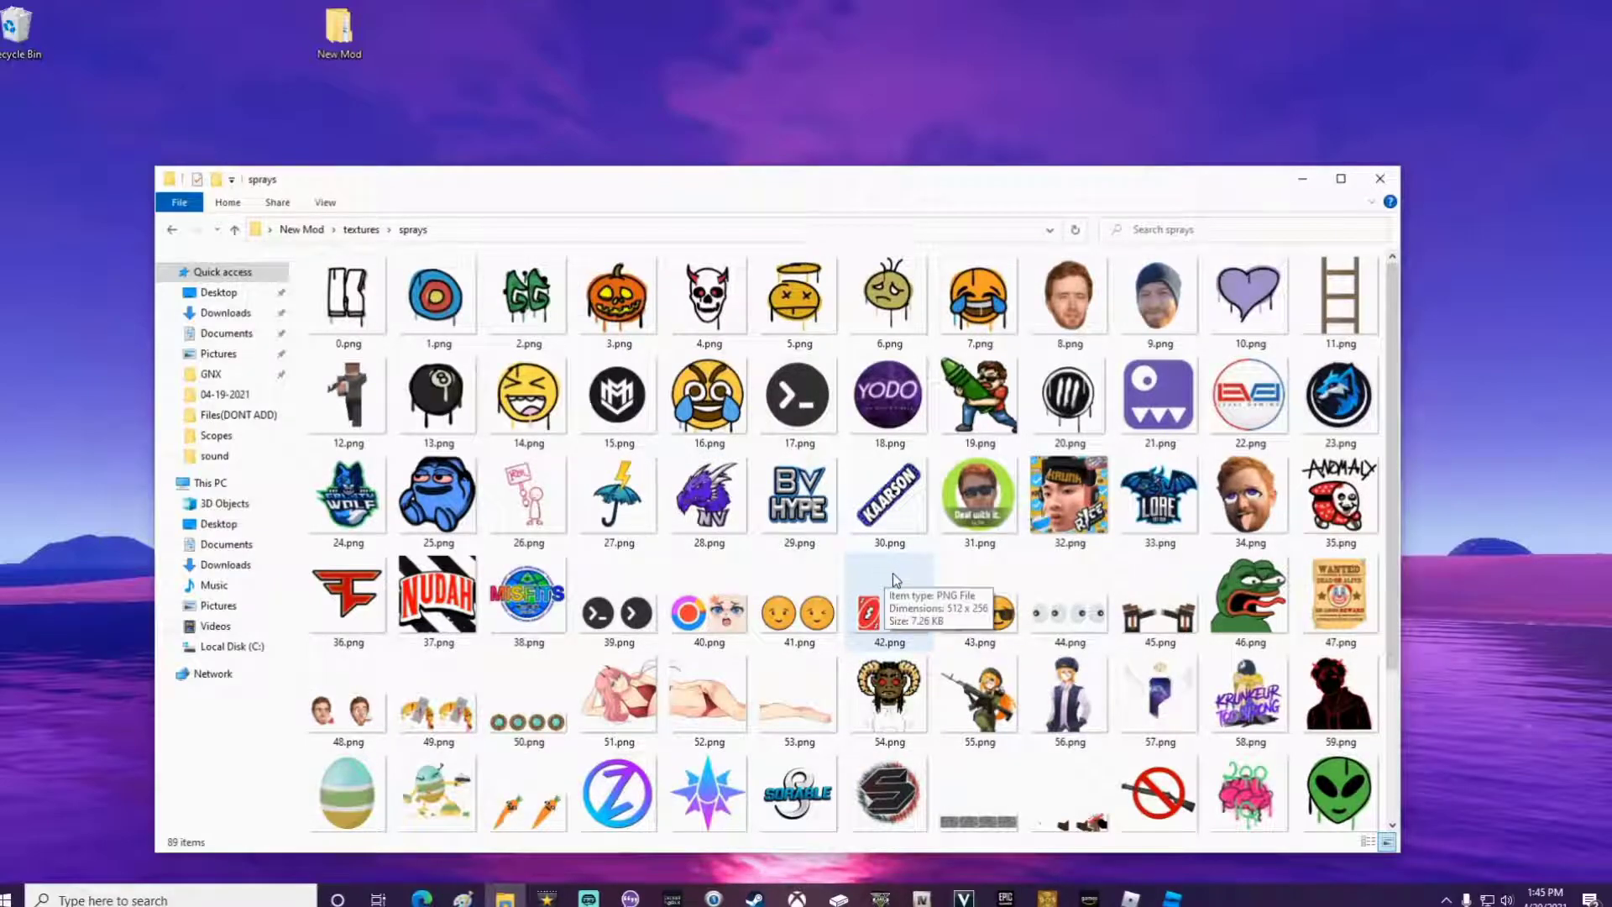
pyautogui.scroll(-2, 907, 561)
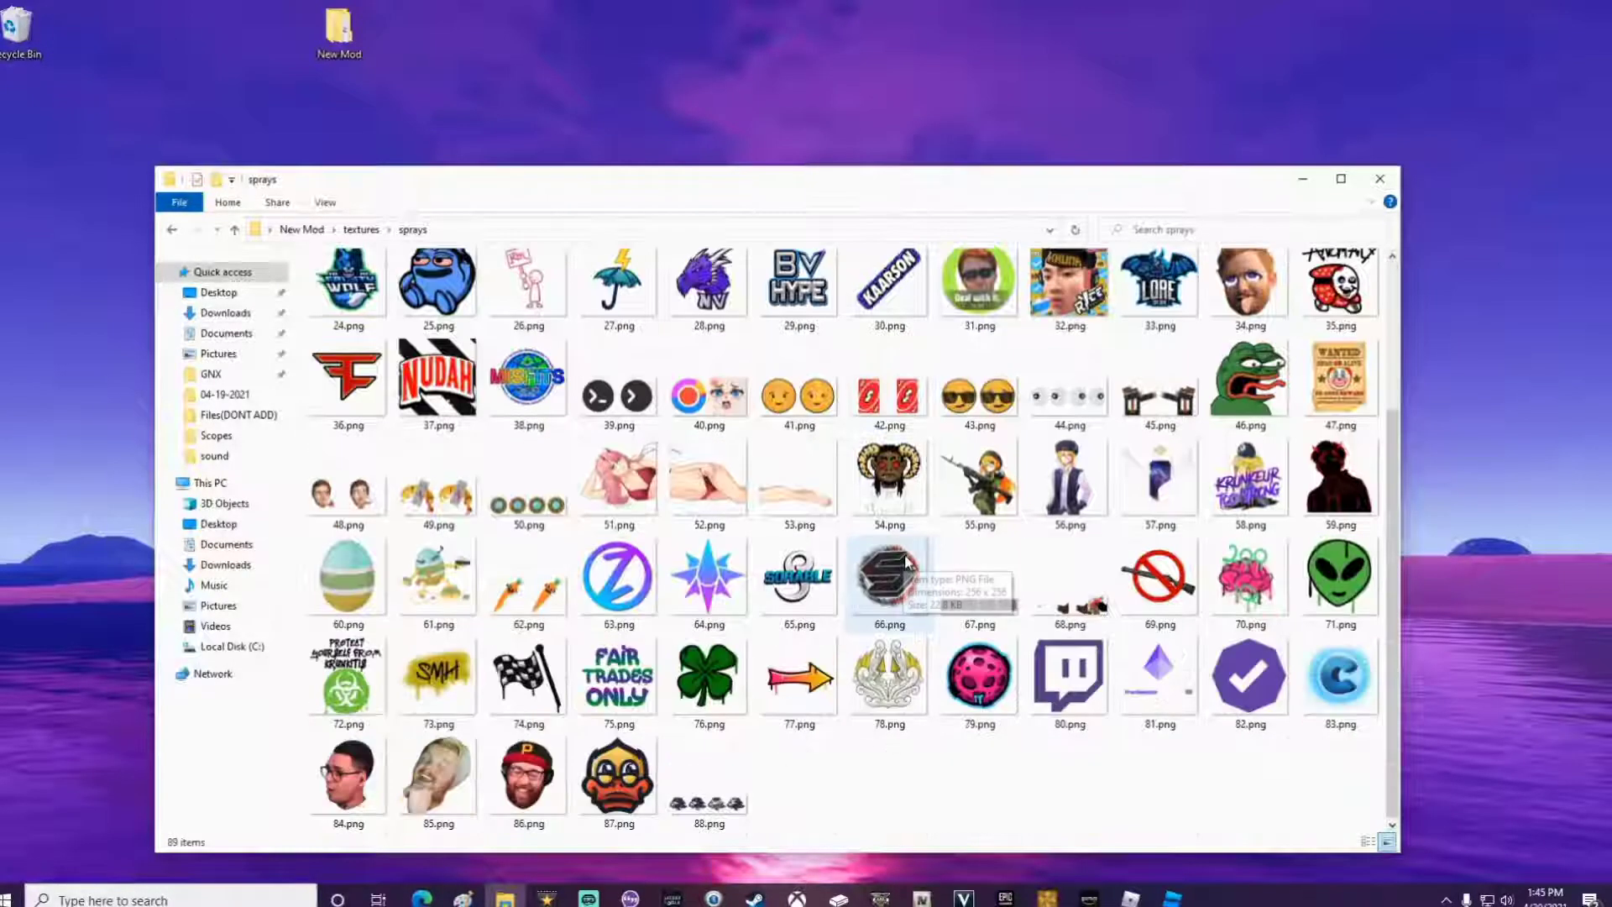
pyautogui.scroll(2, 935, 562)
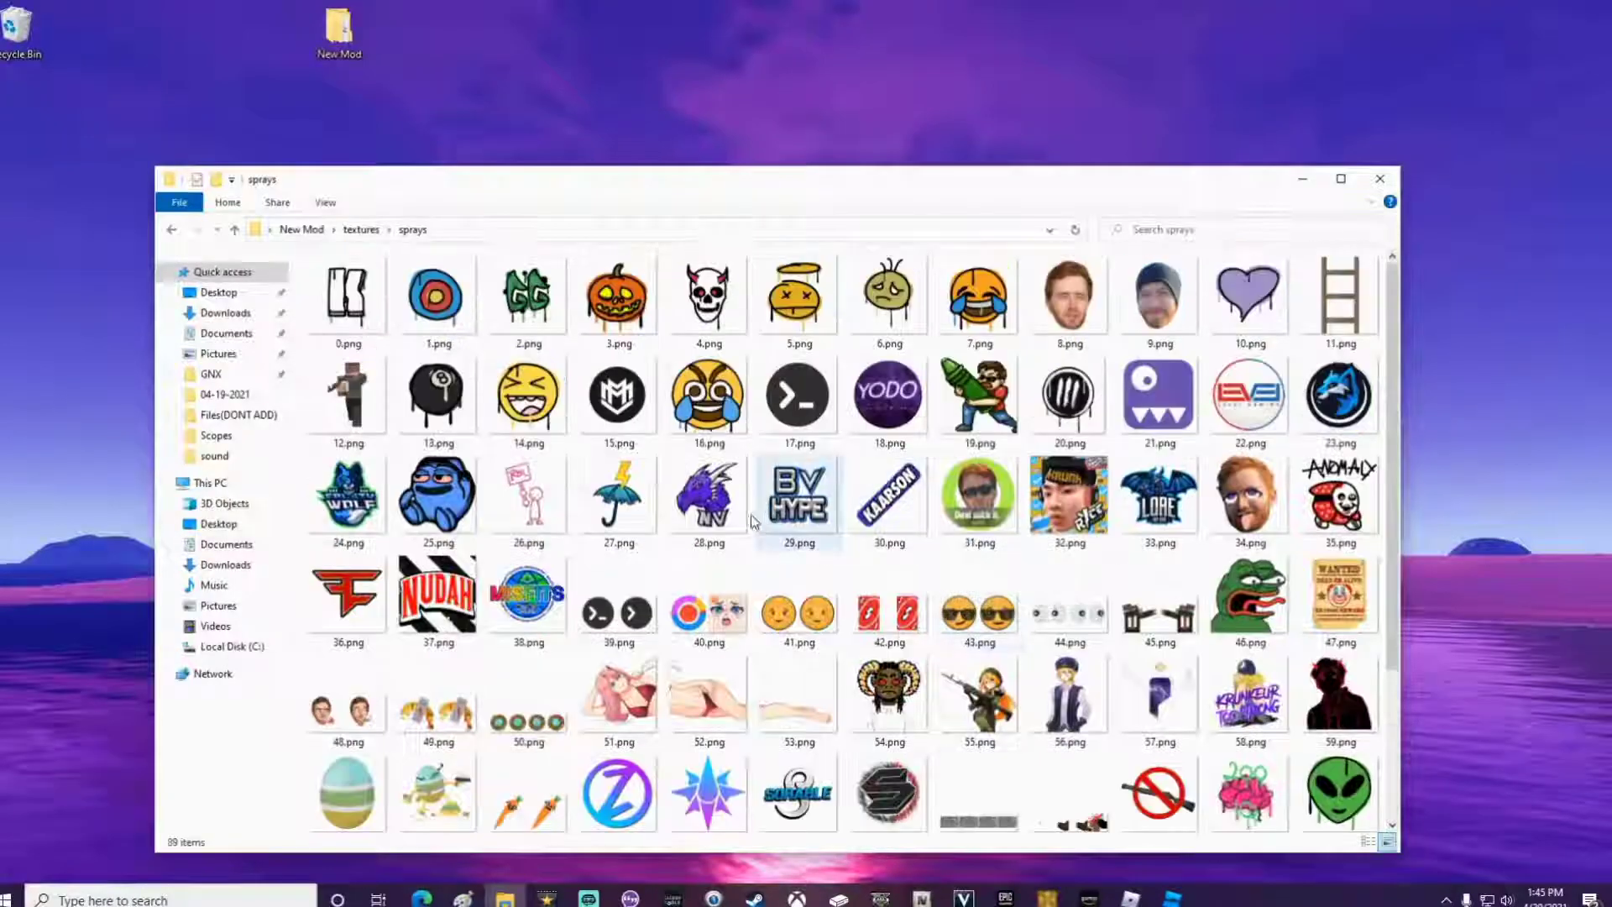
# Step: Preview 0.png, then delete every other spray image
pyautogui.doubleClick(363, 315)
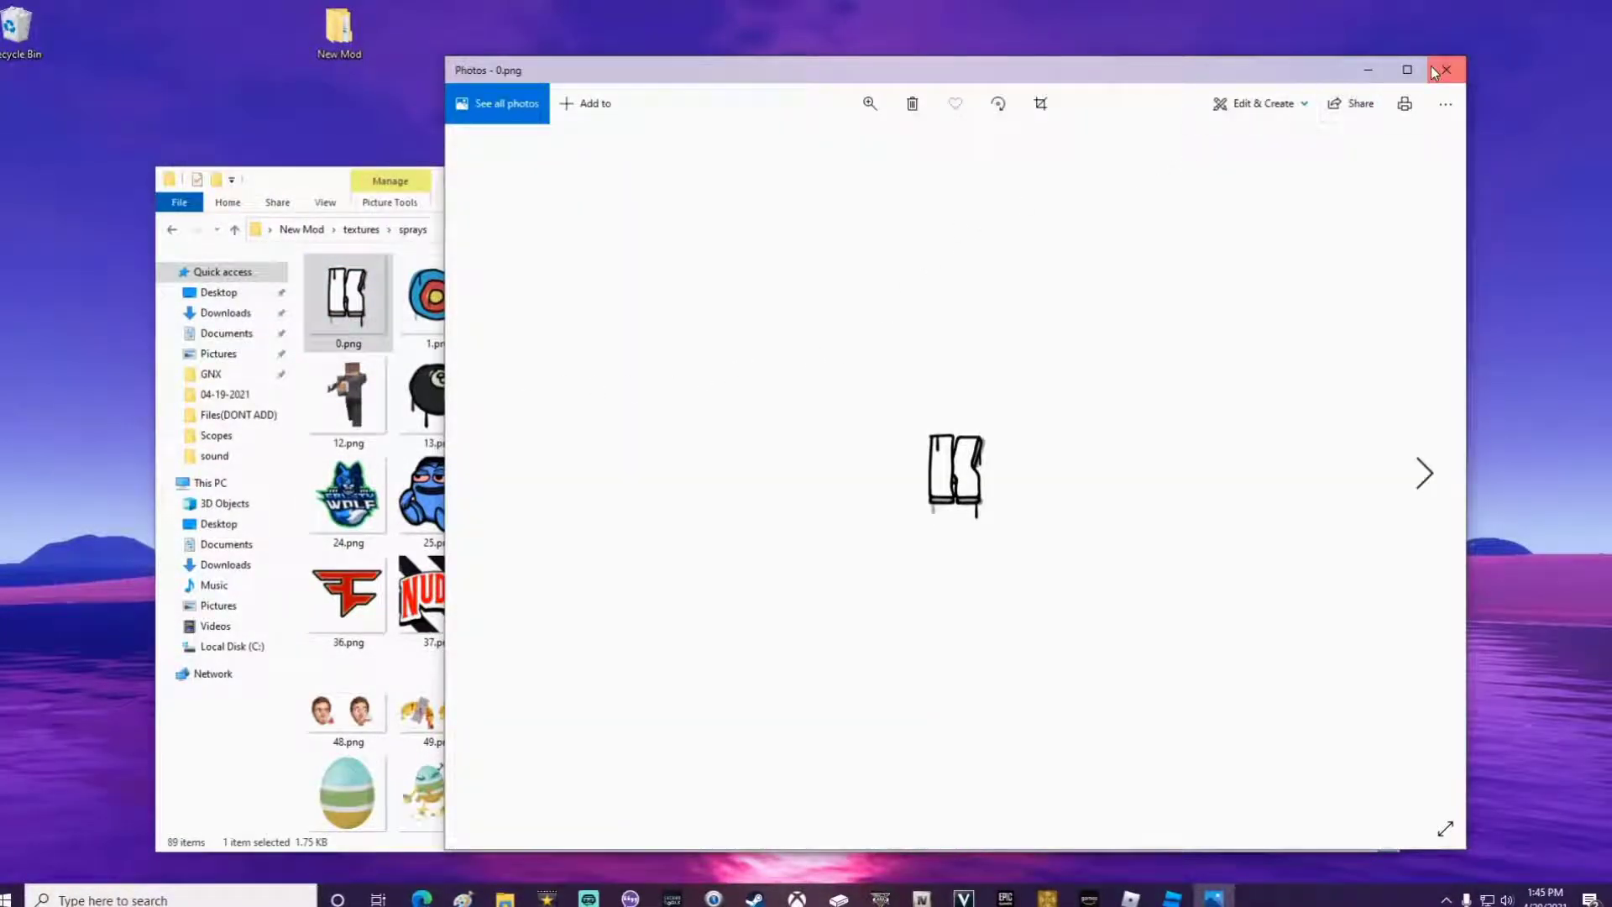
pyautogui.click(1446, 70)
pyautogui.scroll(-2, 1341, 796)
pyautogui.moveTo(1341, 796)
pyautogui.mouseDown()
pyautogui.moveTo(1188, 705)
pyautogui.moveTo(567, 531)
pyautogui.moveTo(305, 173)
pyautogui.moveTo(332, 222)
pyautogui.mouseUp()
pyautogui.keyDown('ctrl'); pyautogui.click(345, 299); pyautogui.keyUp('ctrl')
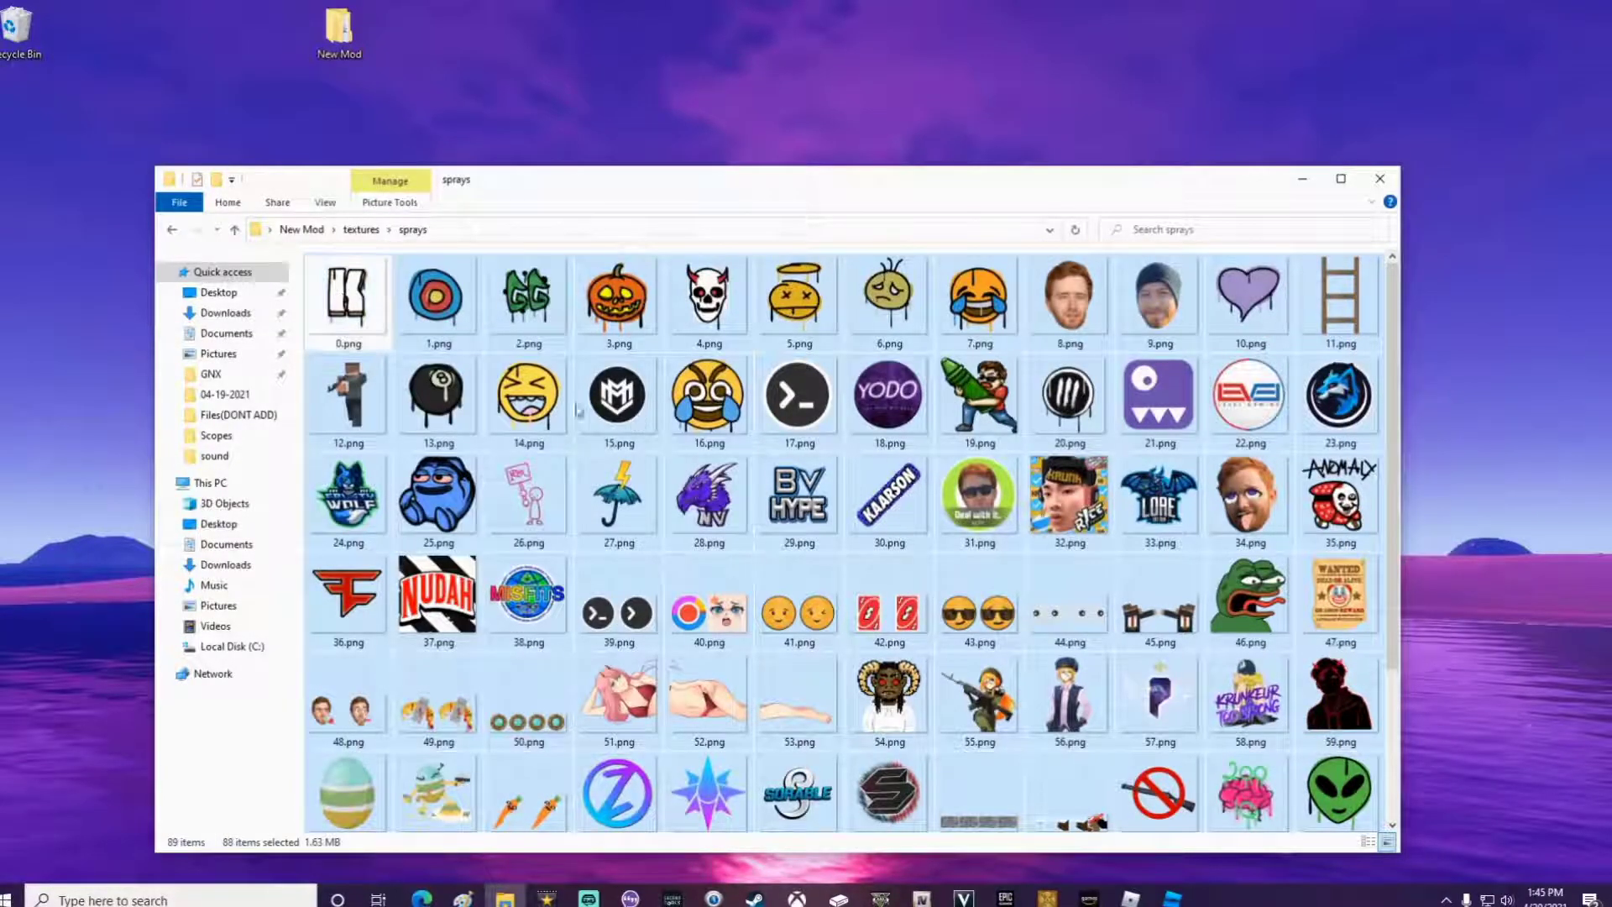
pyautogui.press('Delete')
# Step: Return to the textures folder and launch Pixlr E from pixlr.com in the browser
pyautogui.hotkey('alt', 'Up')
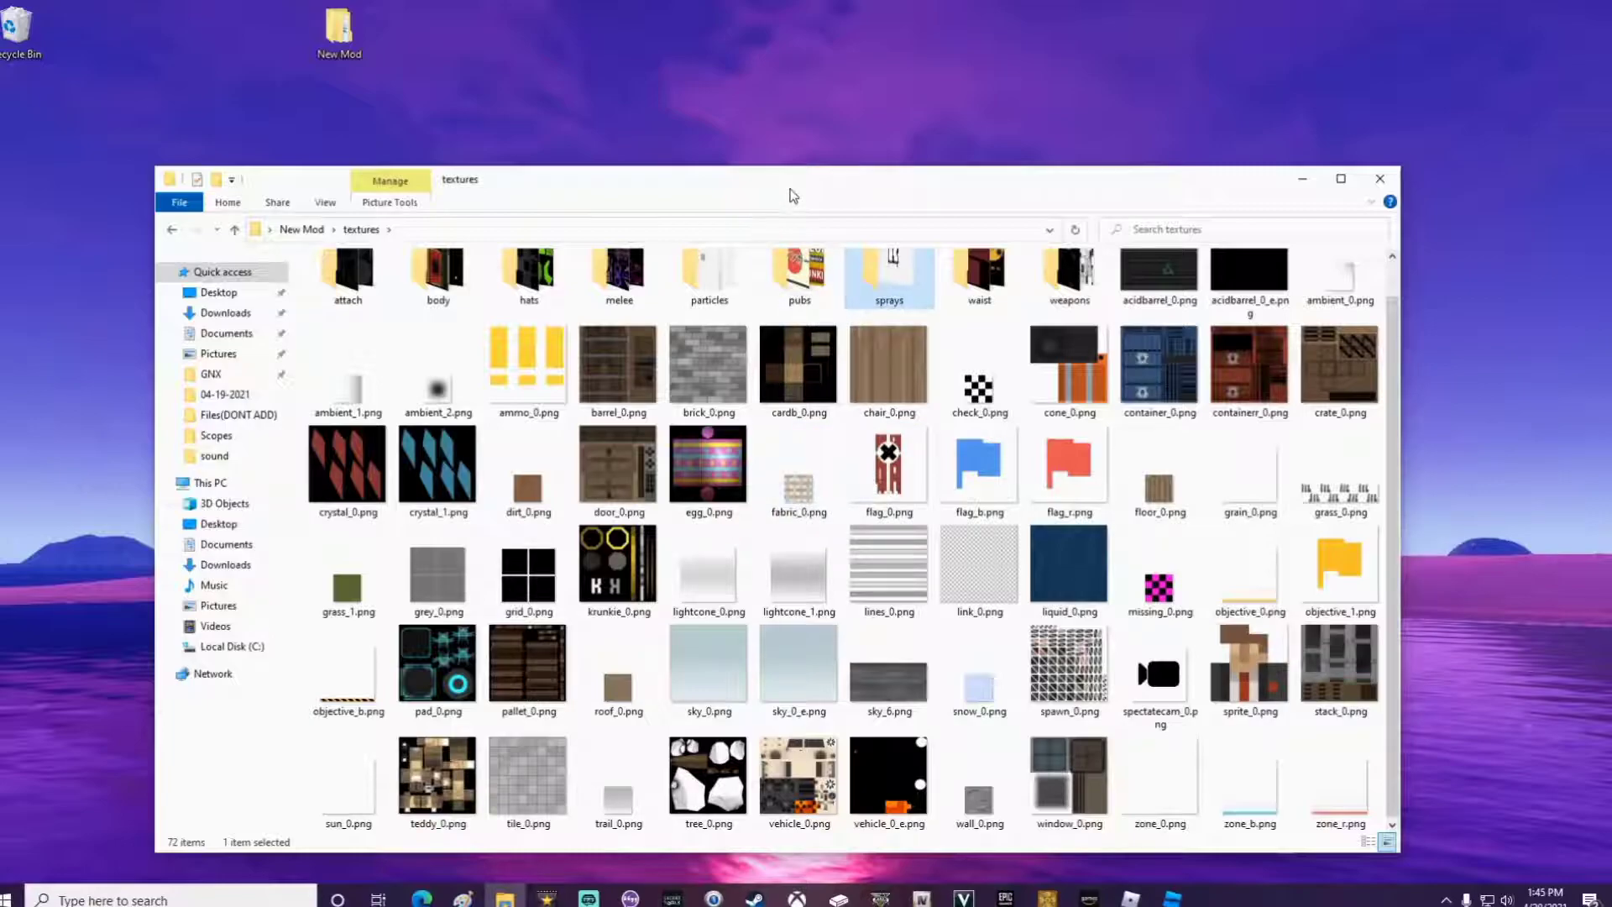
pyautogui.press('super+1')
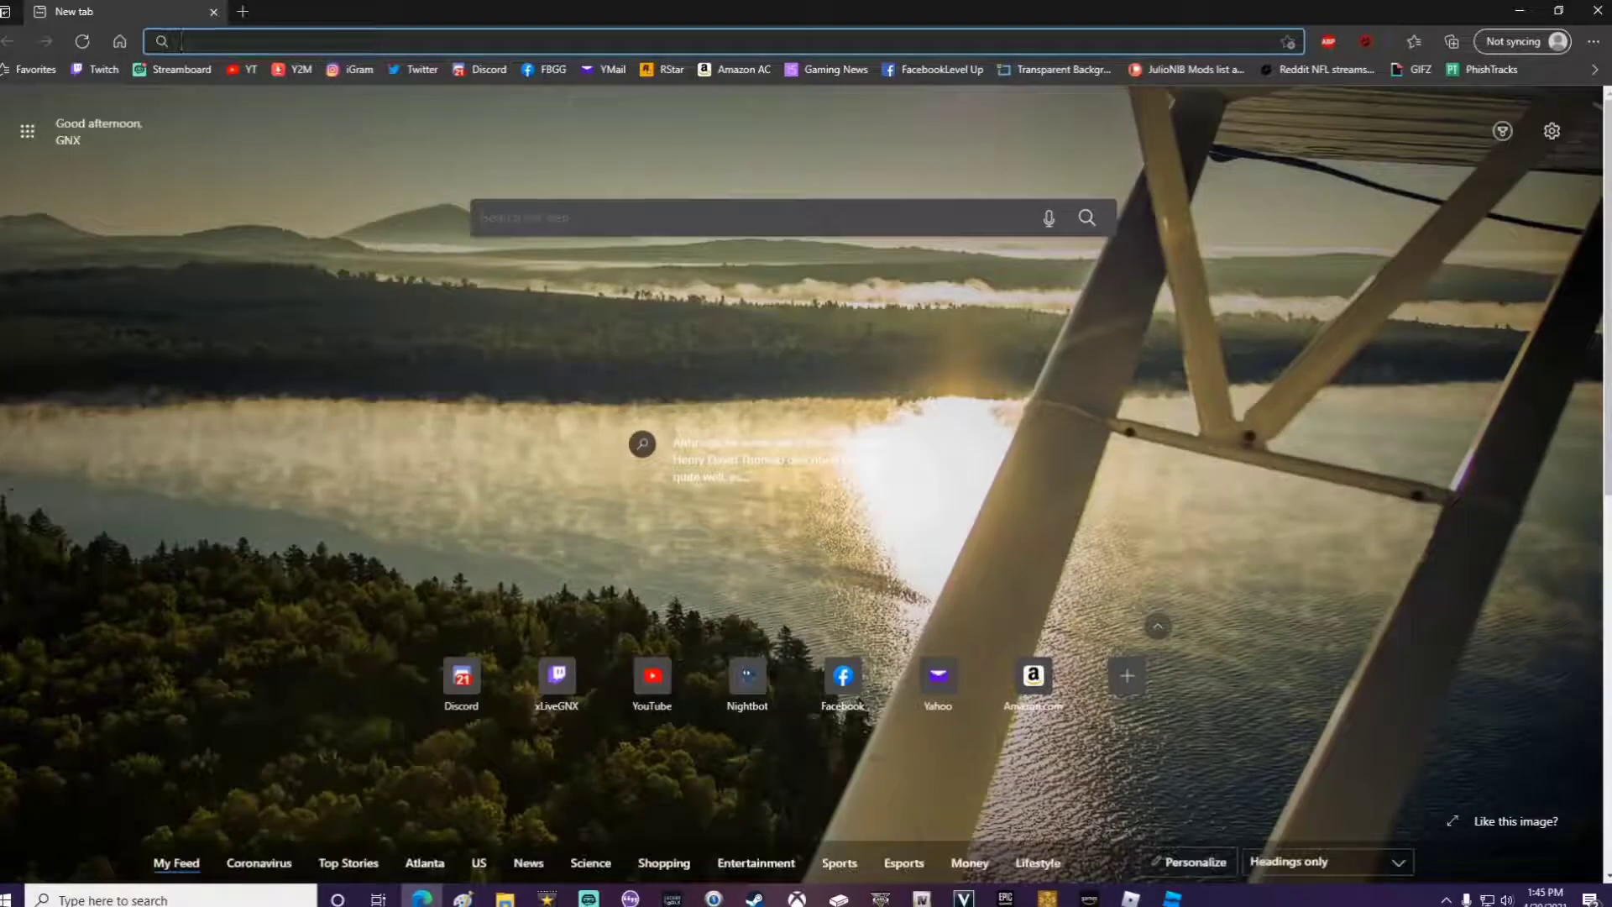
pyautogui.write('pixlr.com')
pyautogui.press('Return')
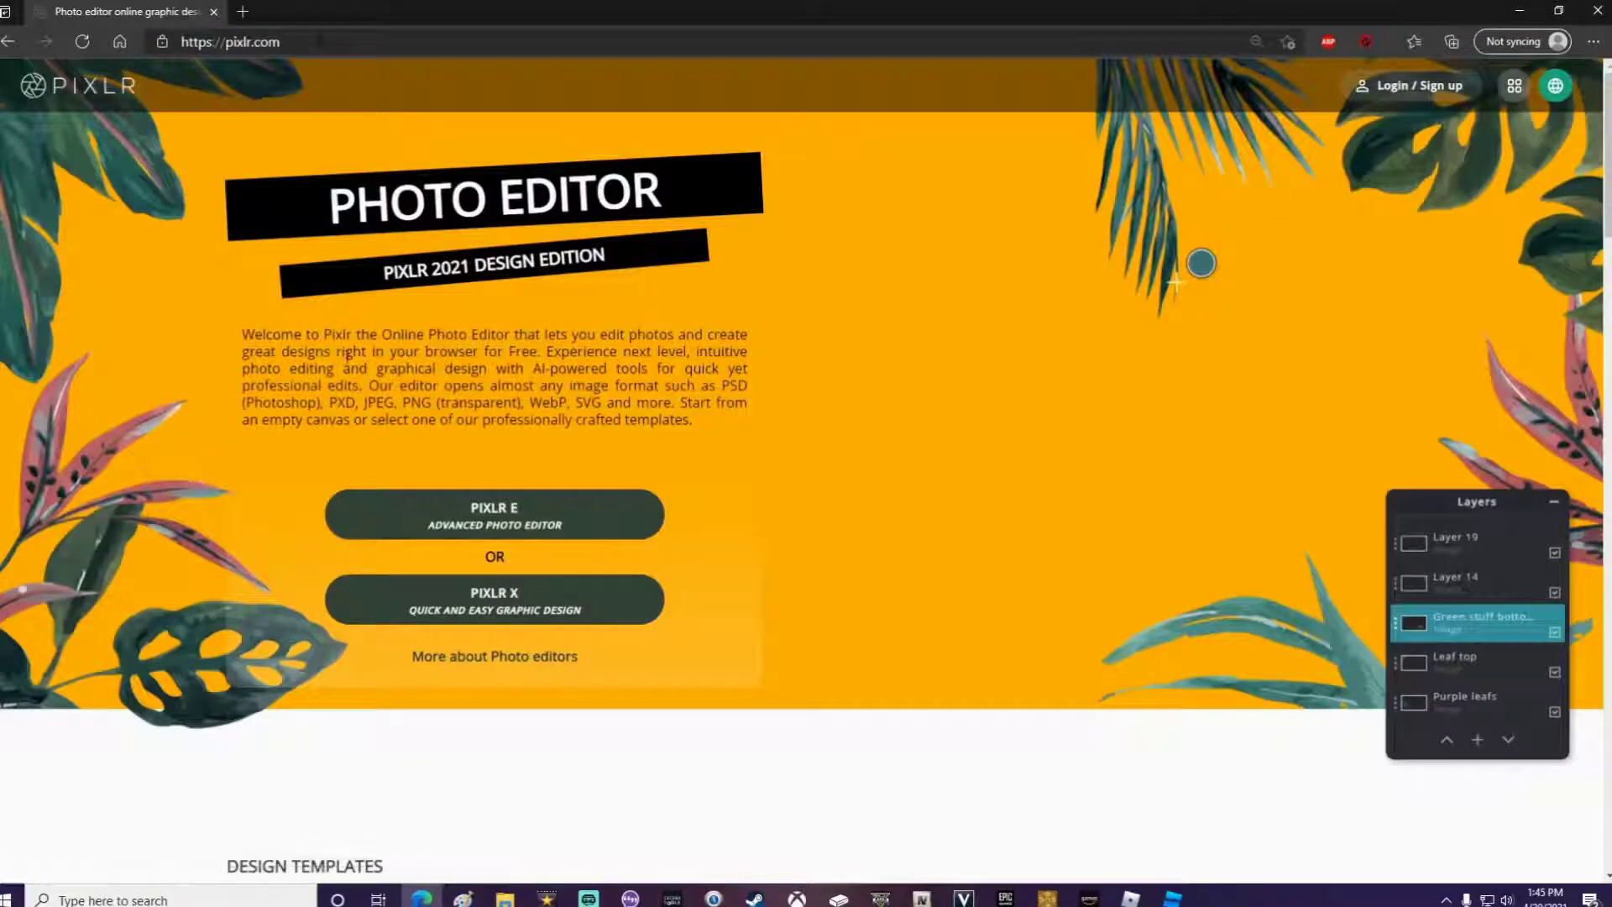
pyautogui.click(504, 514)
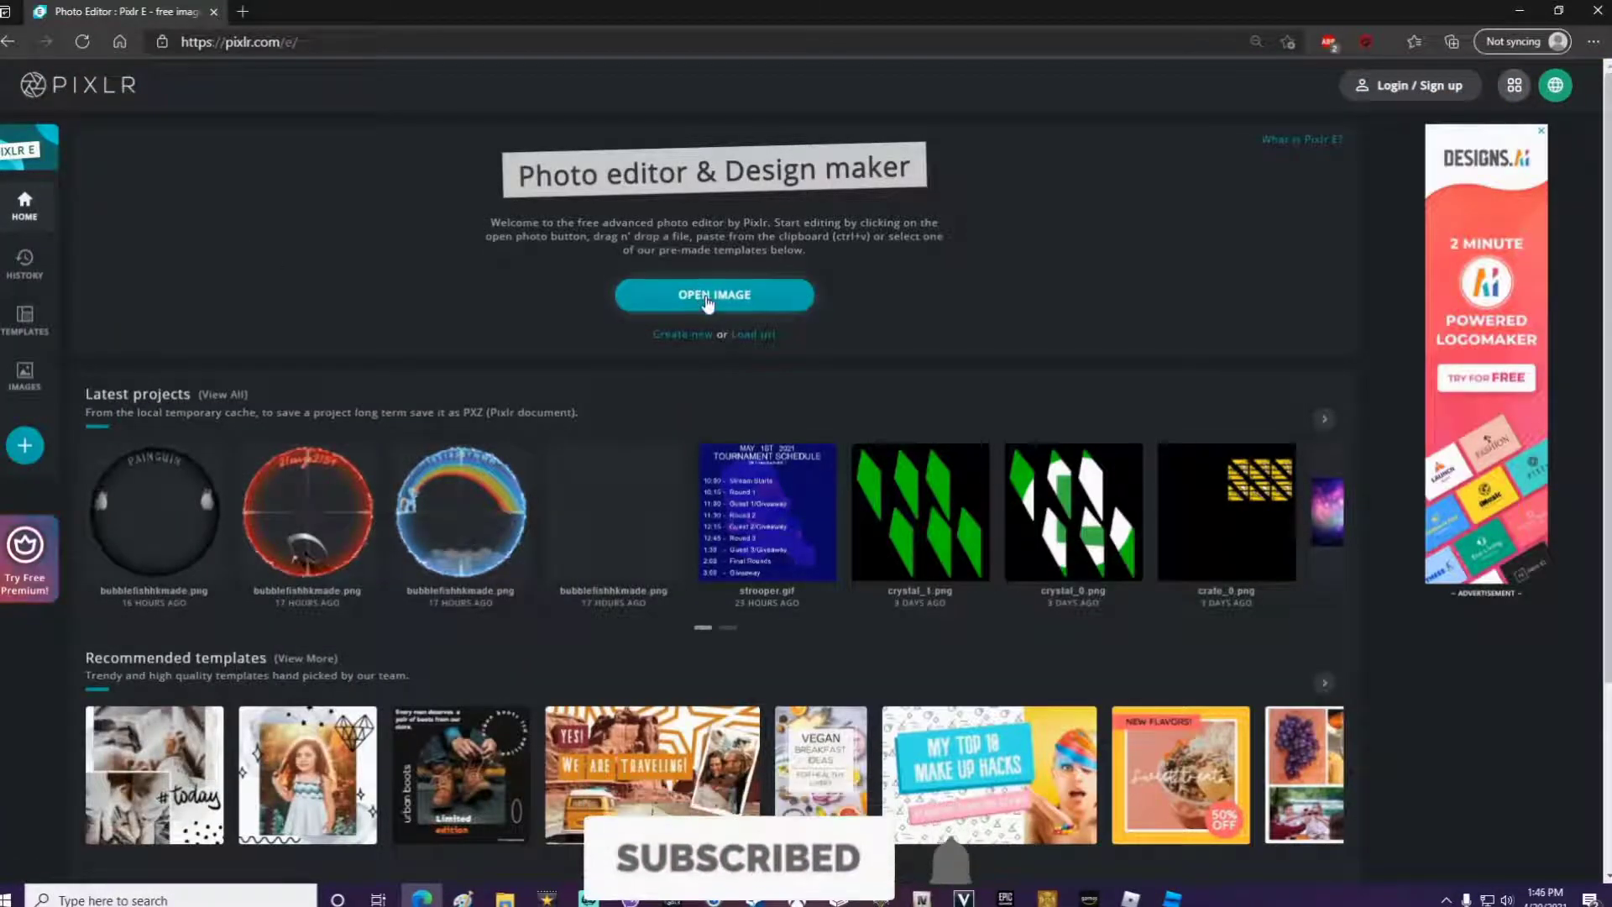
# Step: Open liquid_0.png from Desktop\New Mod\textures in Pixlr E
pyautogui.click(692, 296)
pyautogui.click(53, 131)
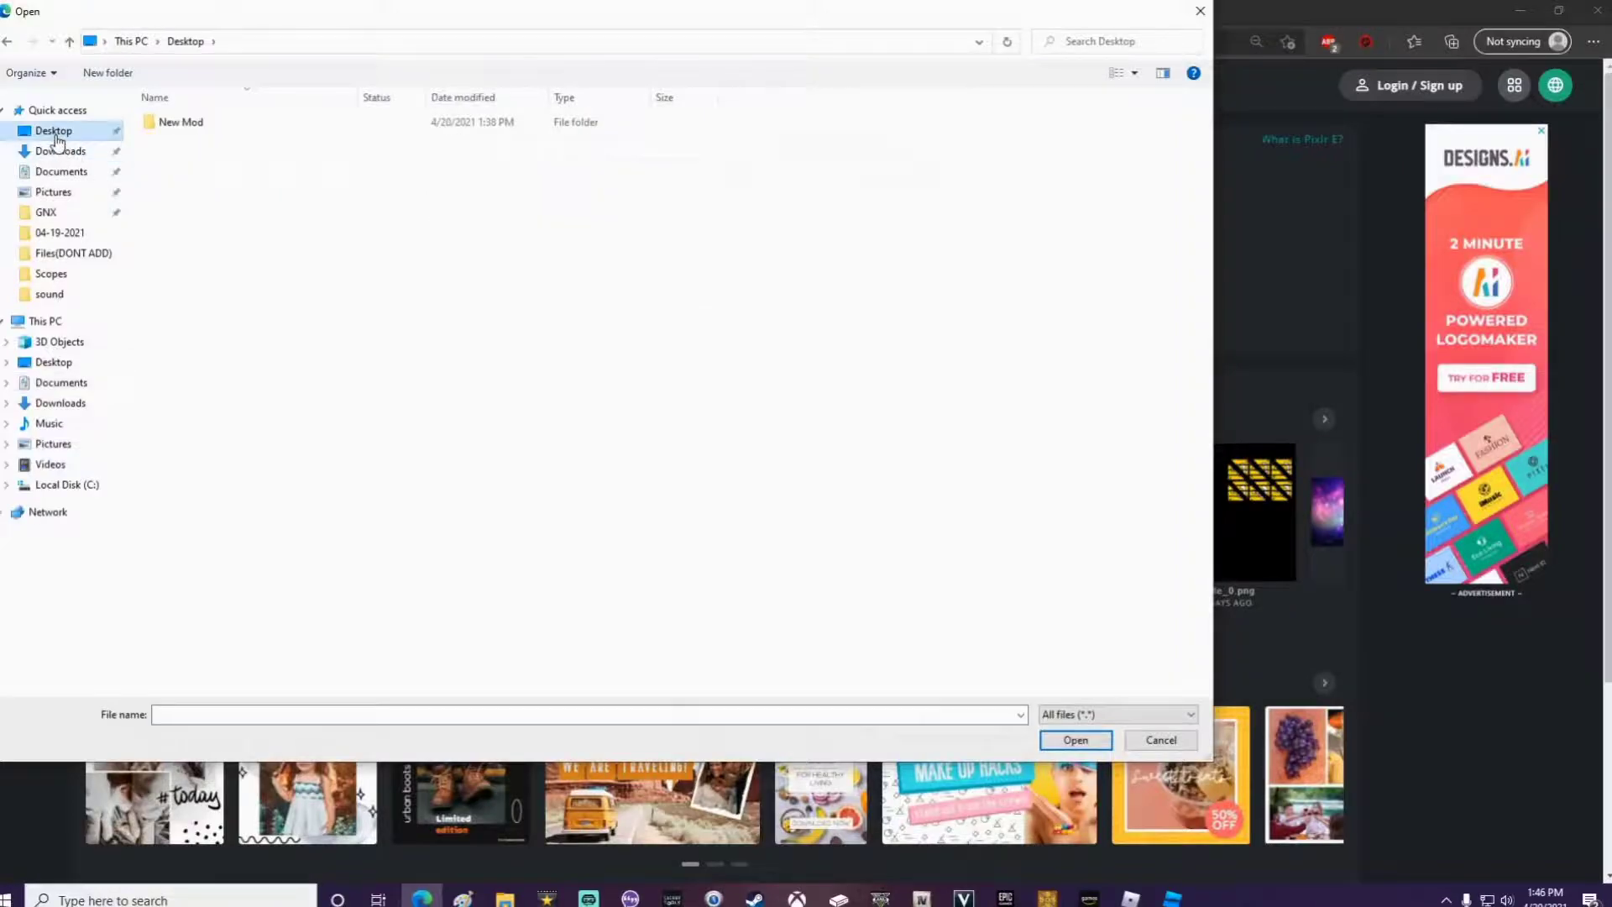
pyautogui.doubleClick(184, 123)
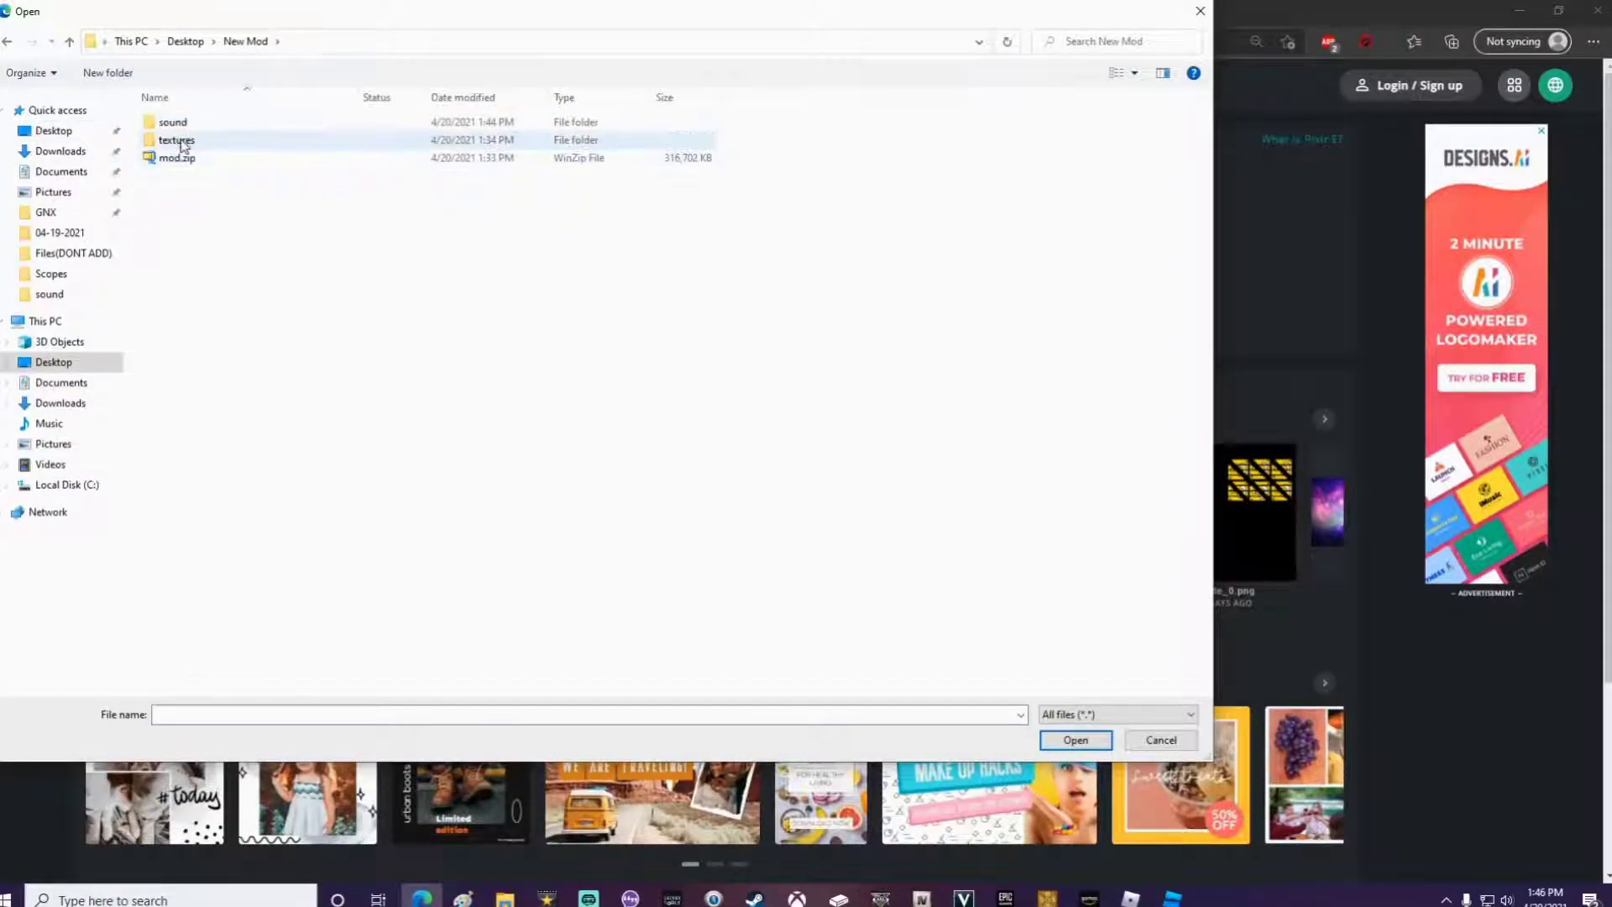
pyautogui.doubleClick(177, 139)
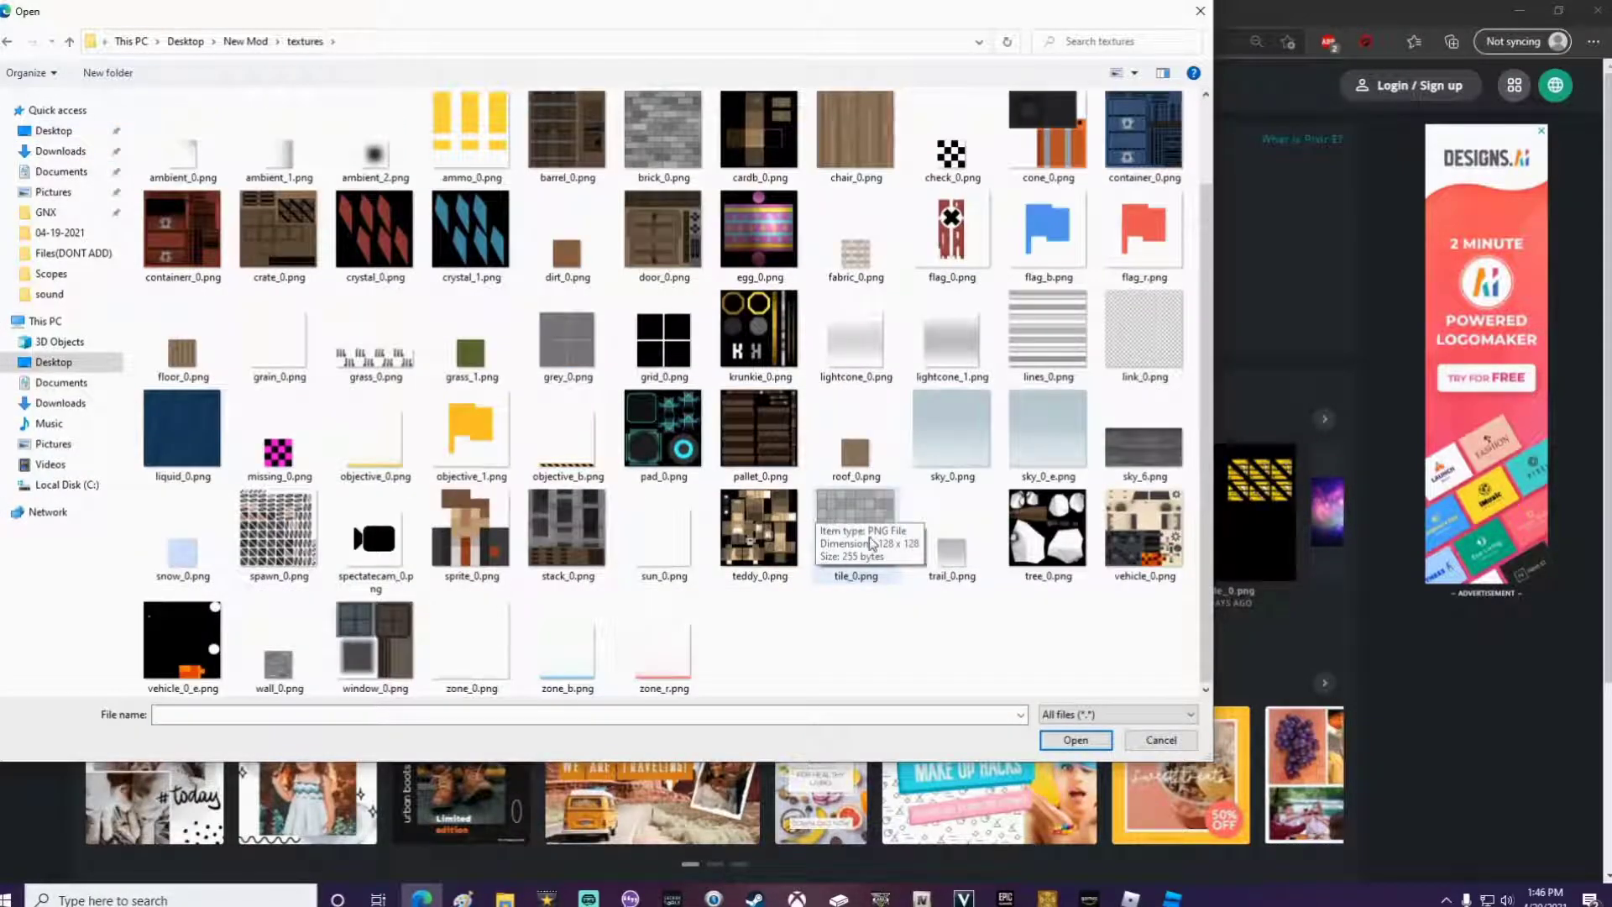
pyautogui.scroll(2, 872, 545)
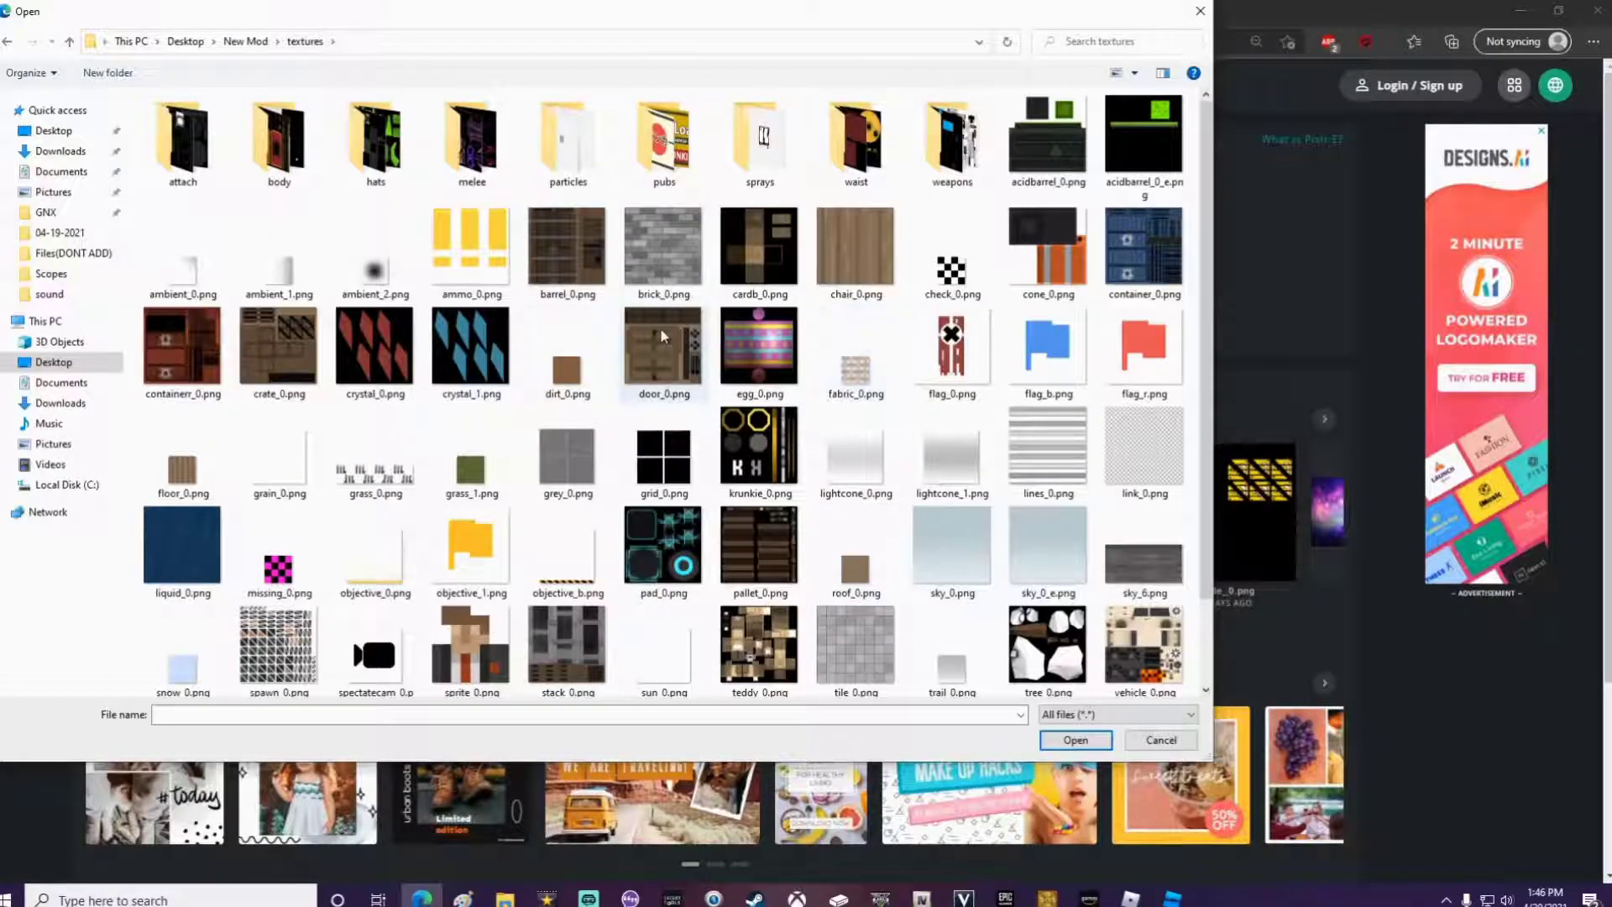
pyautogui.scroll(-2, 660, 334)
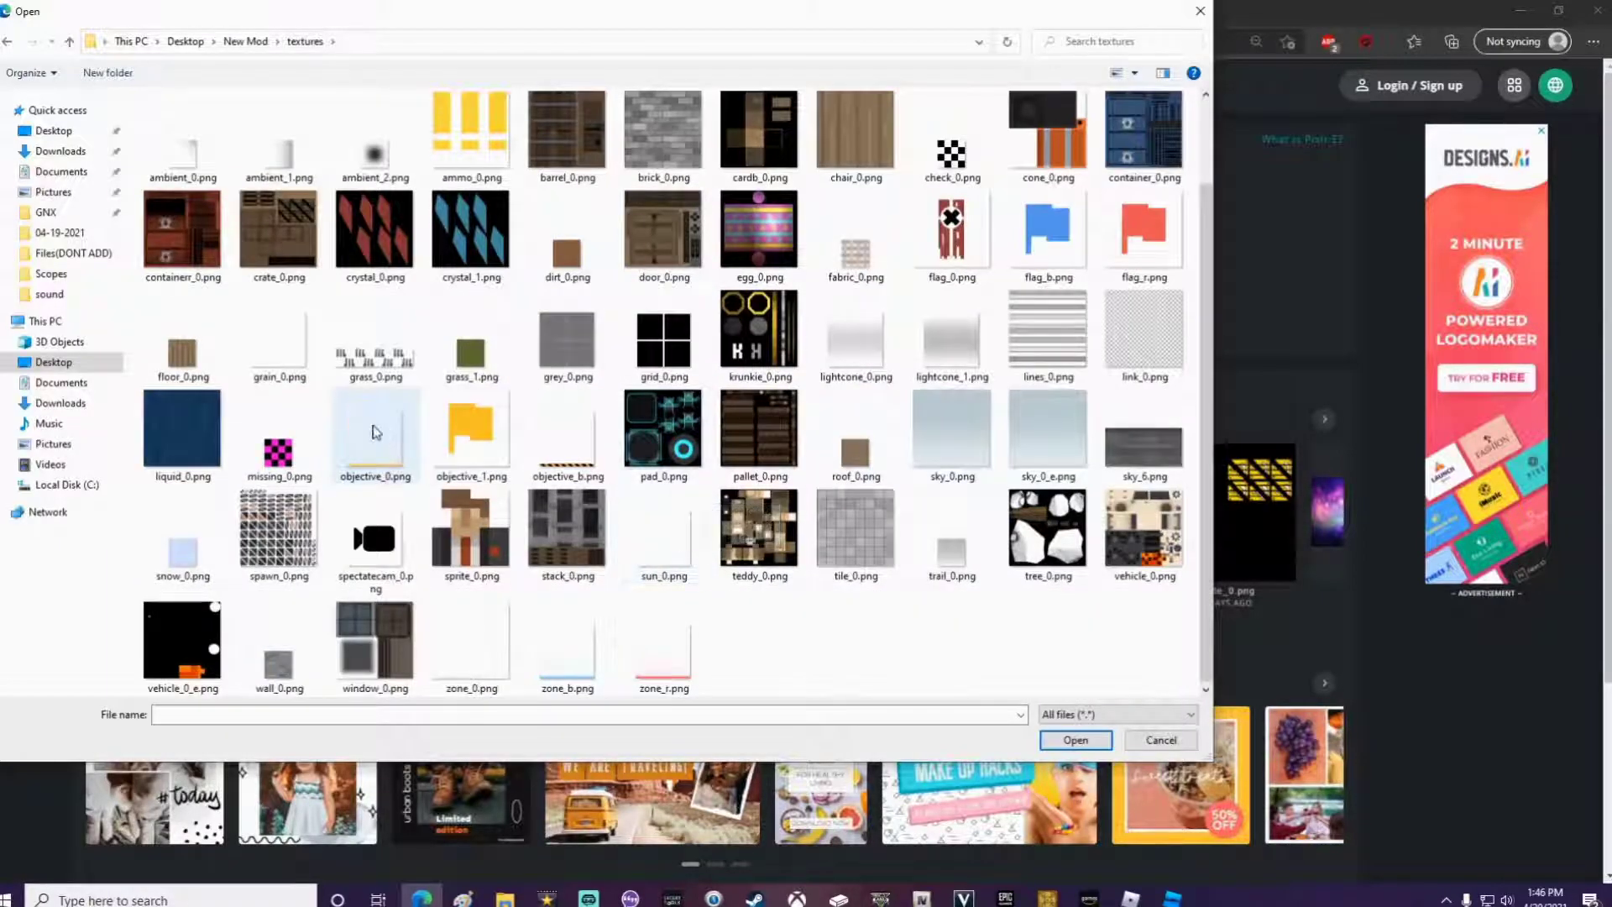
pyautogui.doubleClick(183, 430)
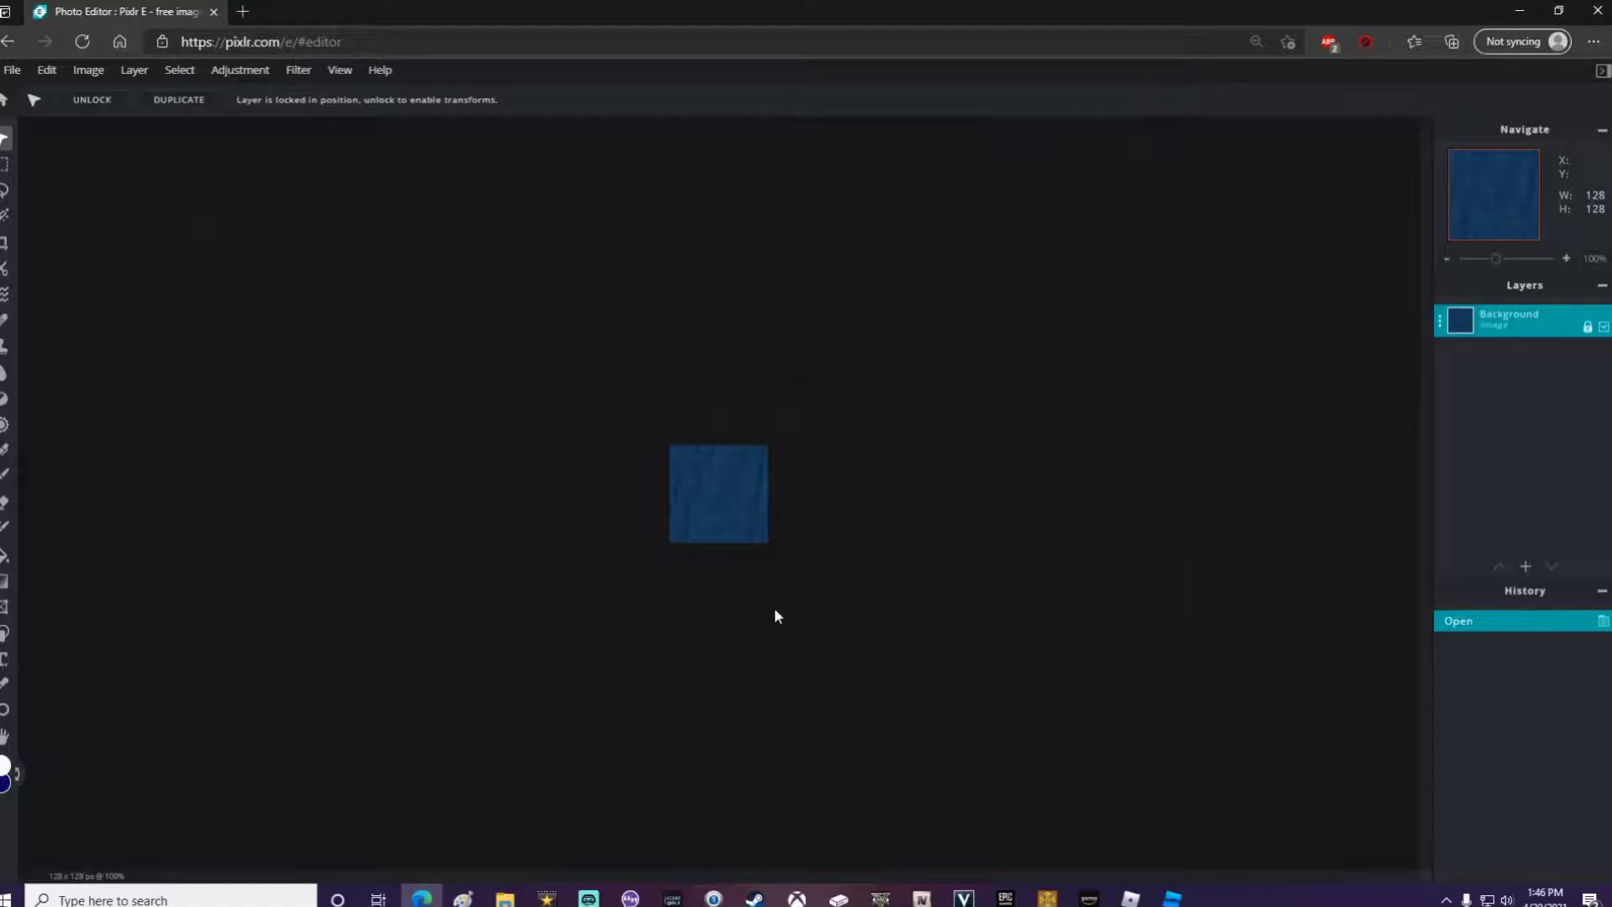
# Step: Recolour the blue liquid texture green with Hue & saturation: hue −54, saturation 68, lightness −12
pyautogui.click(239, 71)
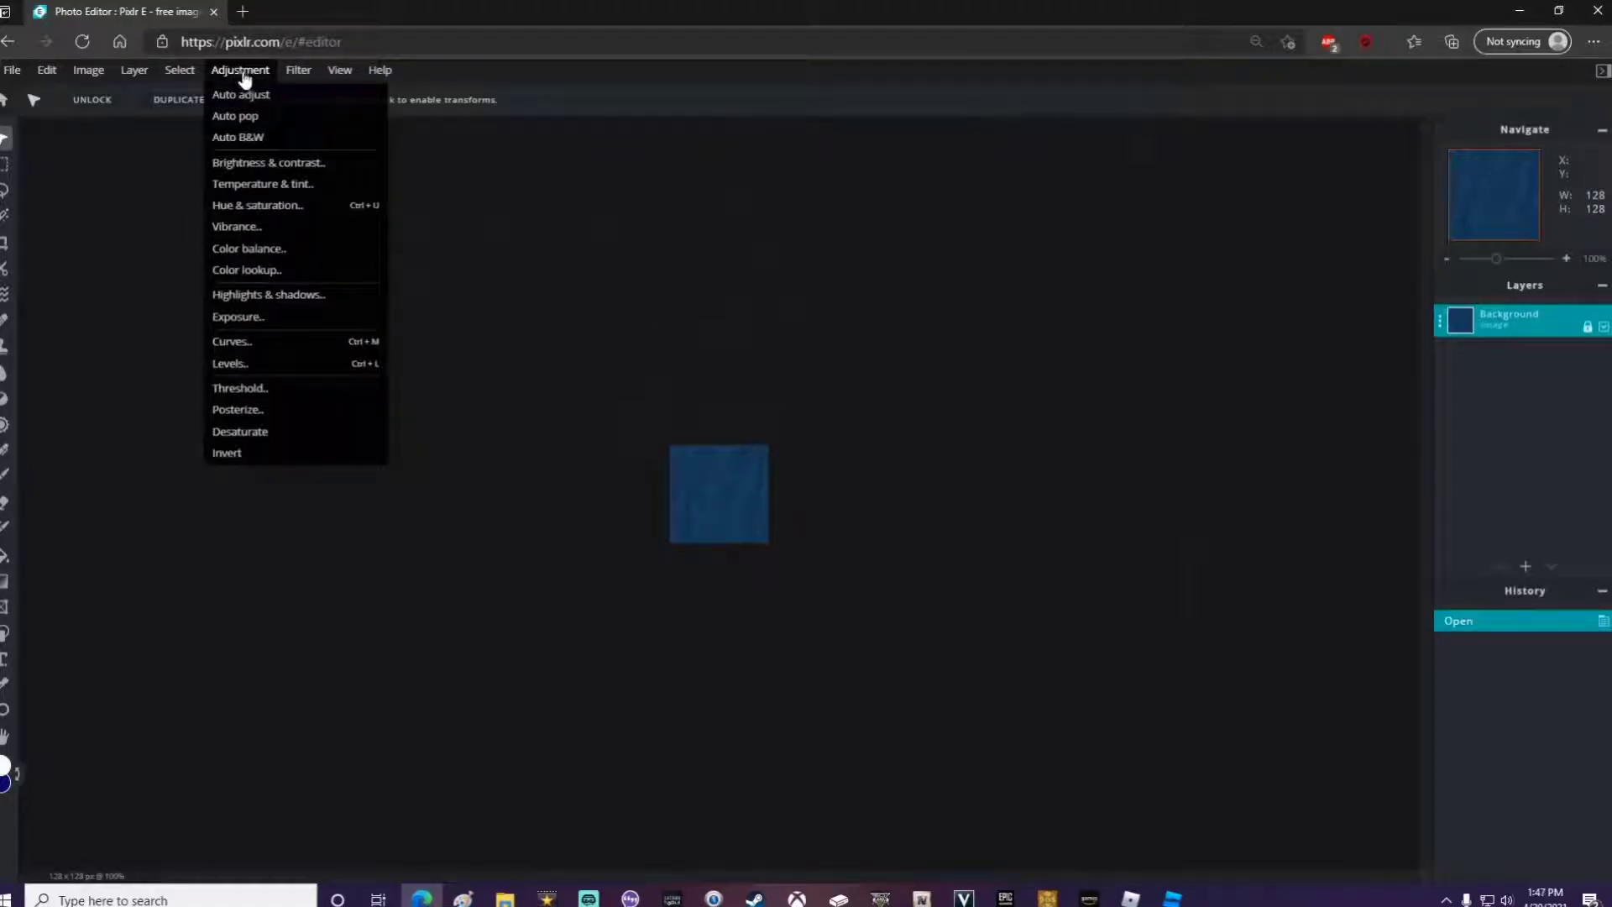
pyautogui.click(285, 207)
pyautogui.moveTo(314, 348); pyautogui.dragTo(382, 257)
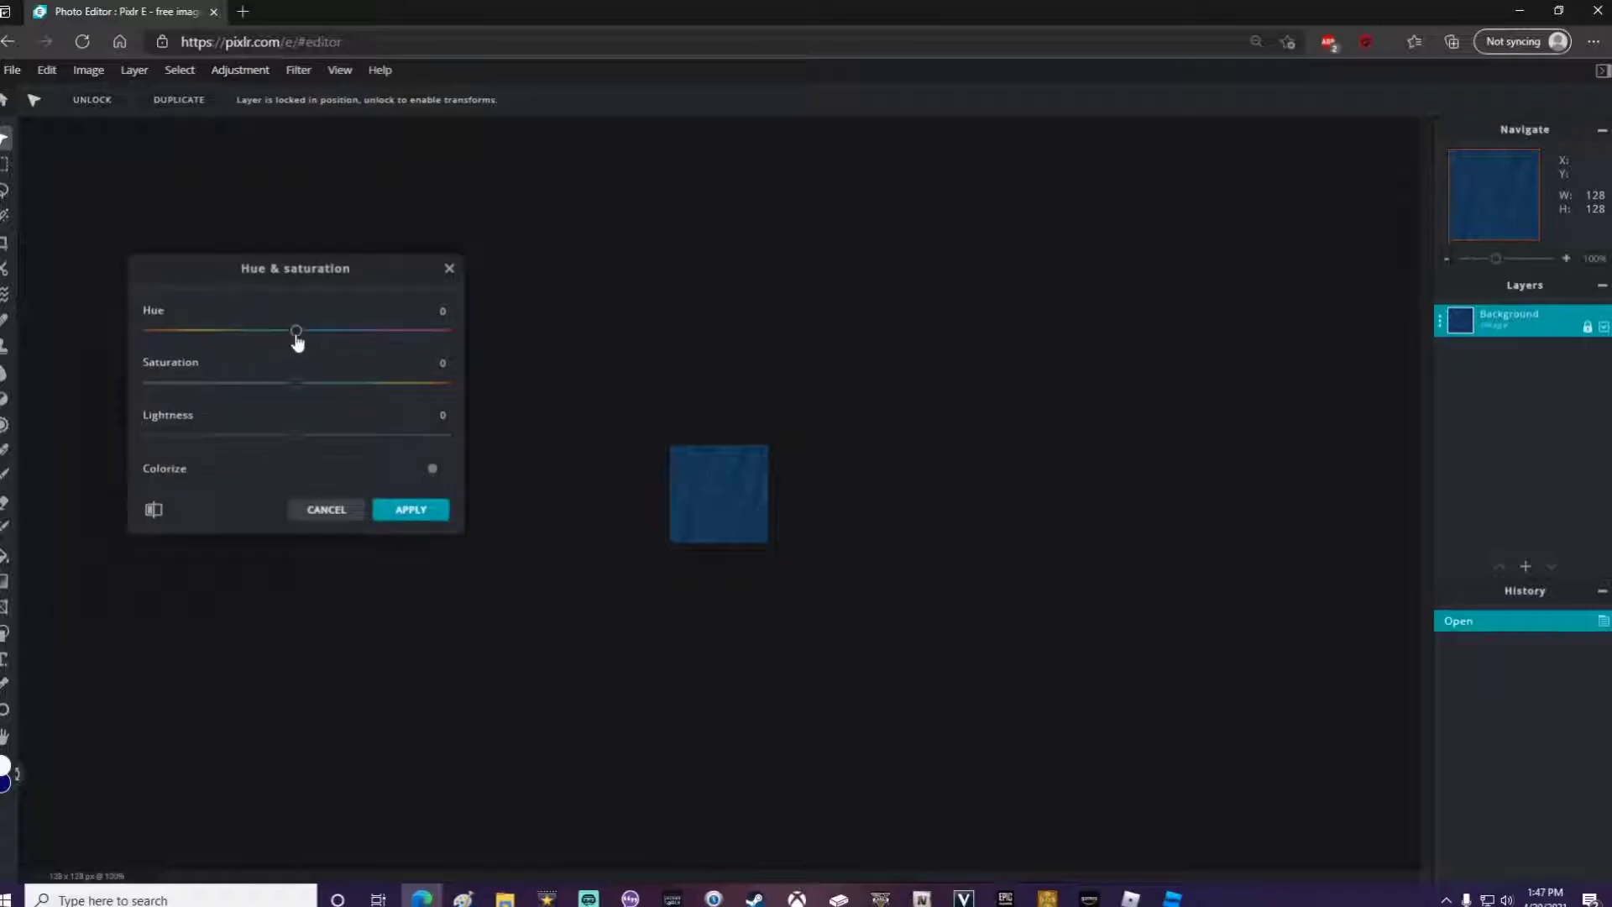
pyautogui.moveTo(297, 340); pyautogui.dragTo(255, 348)
pyautogui.moveTo(310, 381); pyautogui.dragTo(389, 400)
pyautogui.moveTo(294, 441)
pyautogui.mouseDown()
pyautogui.moveTo(280, 441)
pyautogui.moveTo(334, 438)
pyautogui.moveTo(300, 439)
pyautogui.mouseUp()
pyautogui.click(411, 511)
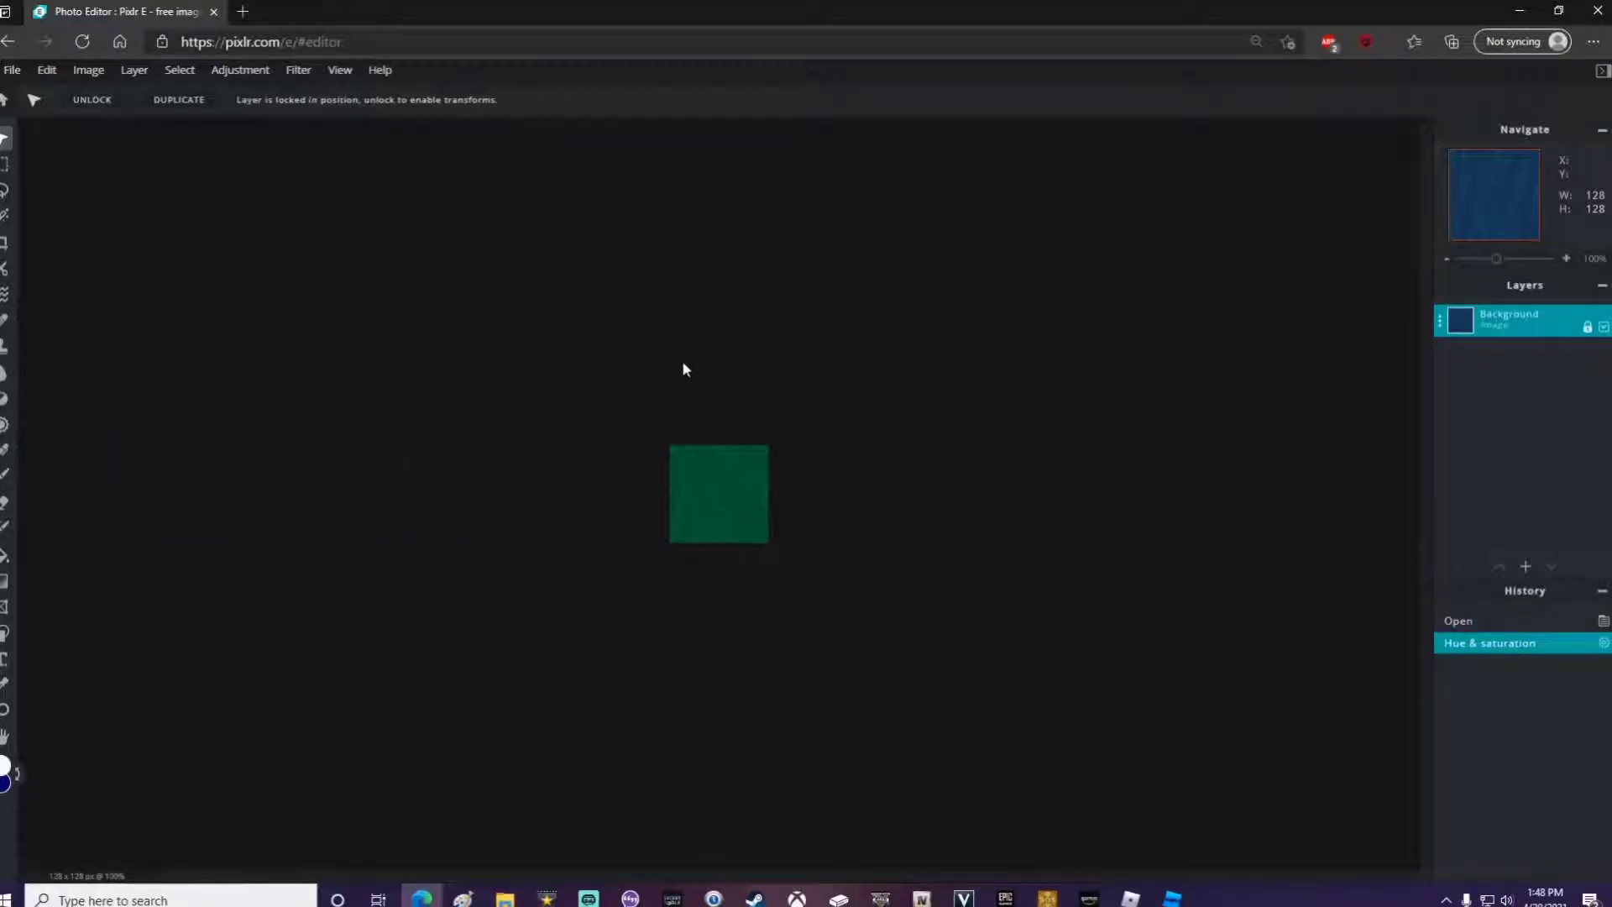
# Step: Download the green texture as PNG liquid_0.png and show it in its Downloads folder
pyautogui.click(12, 70)
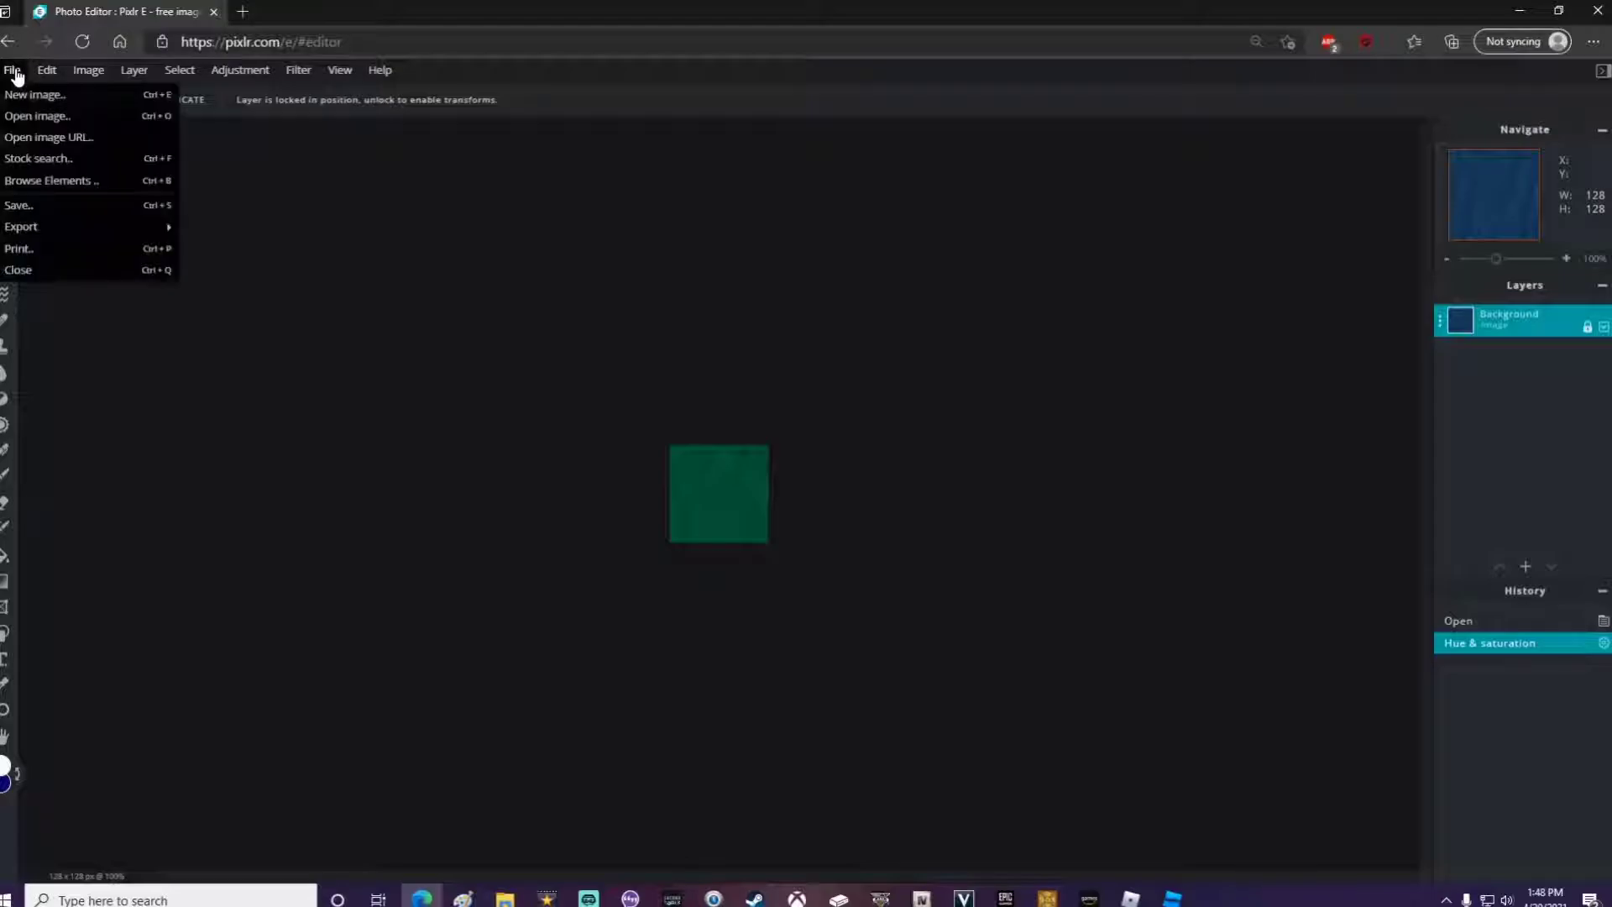
pyautogui.click(21, 206)
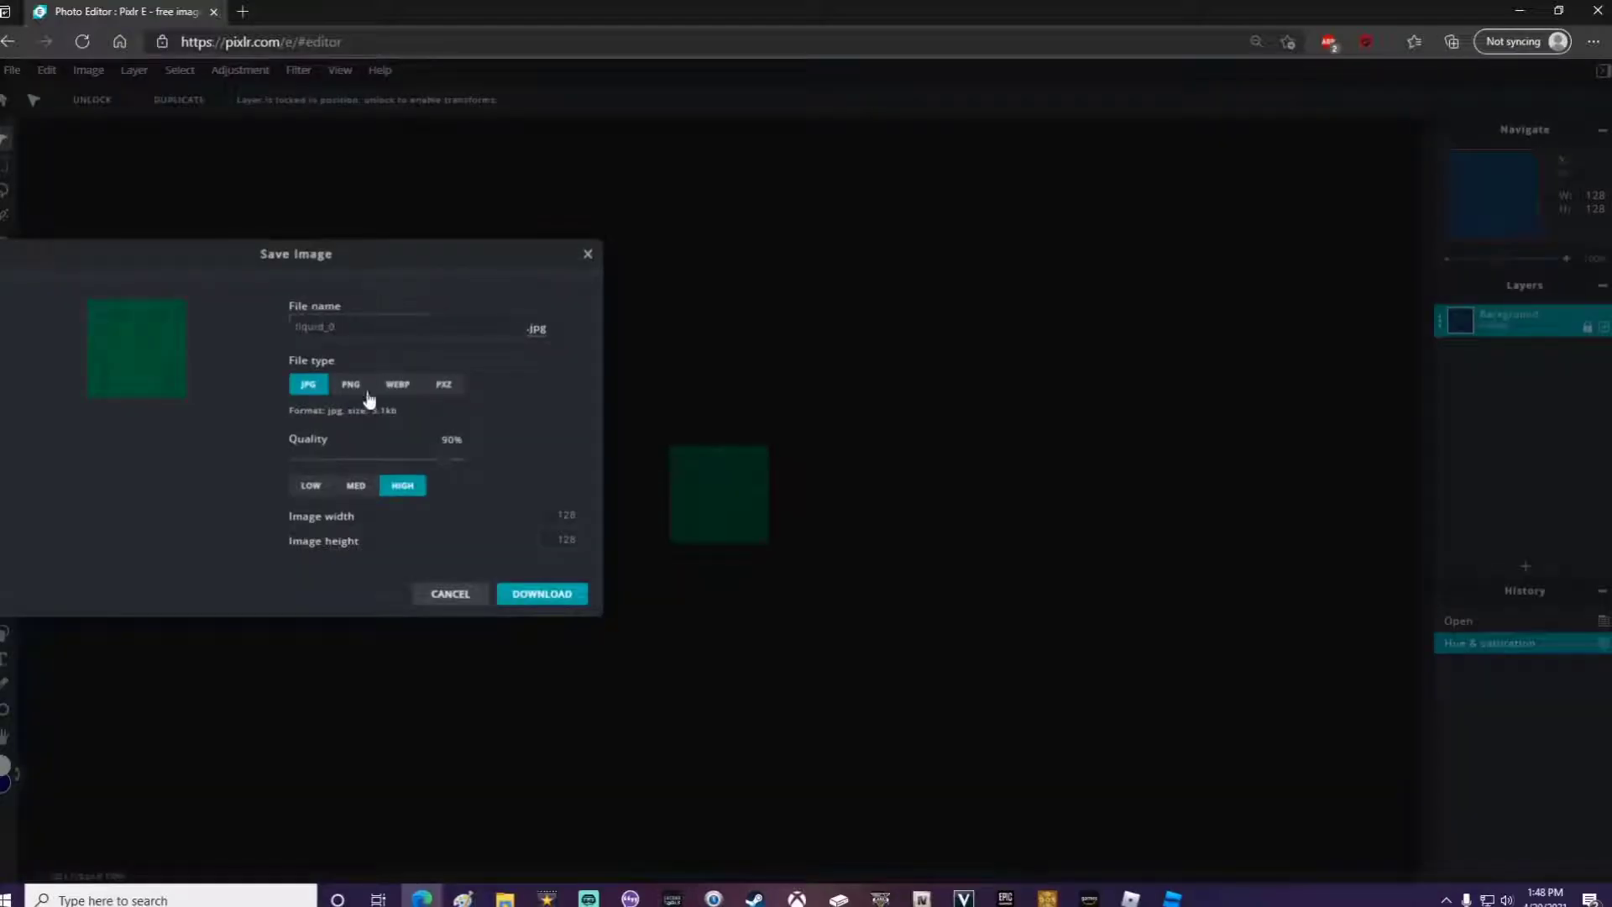
pyautogui.click(351, 386)
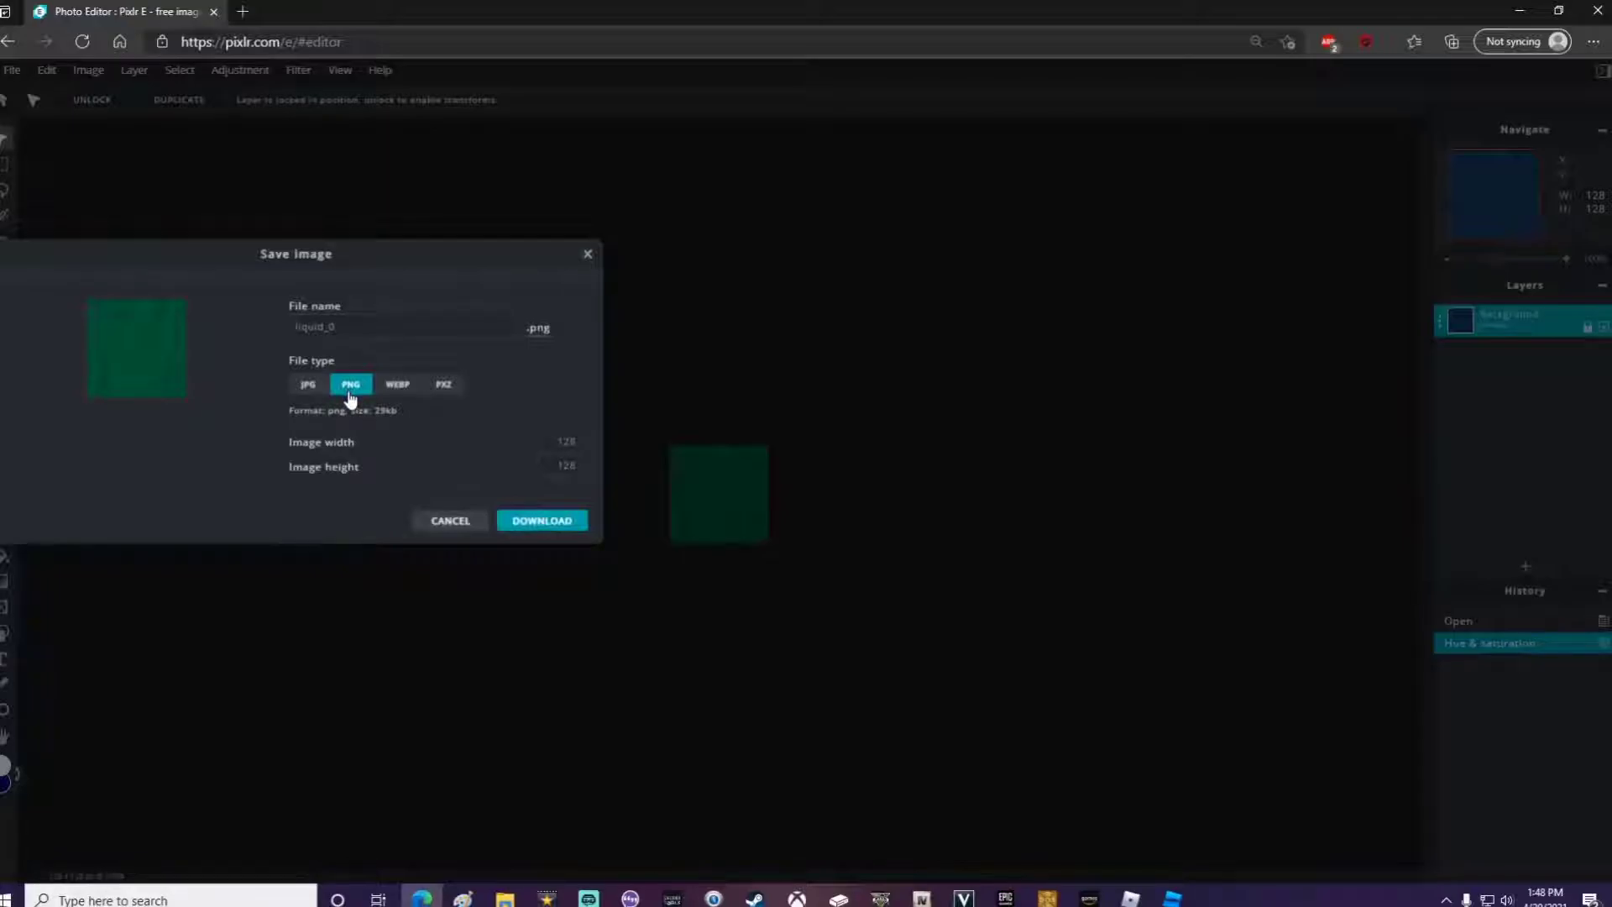
pyautogui.click(540, 519)
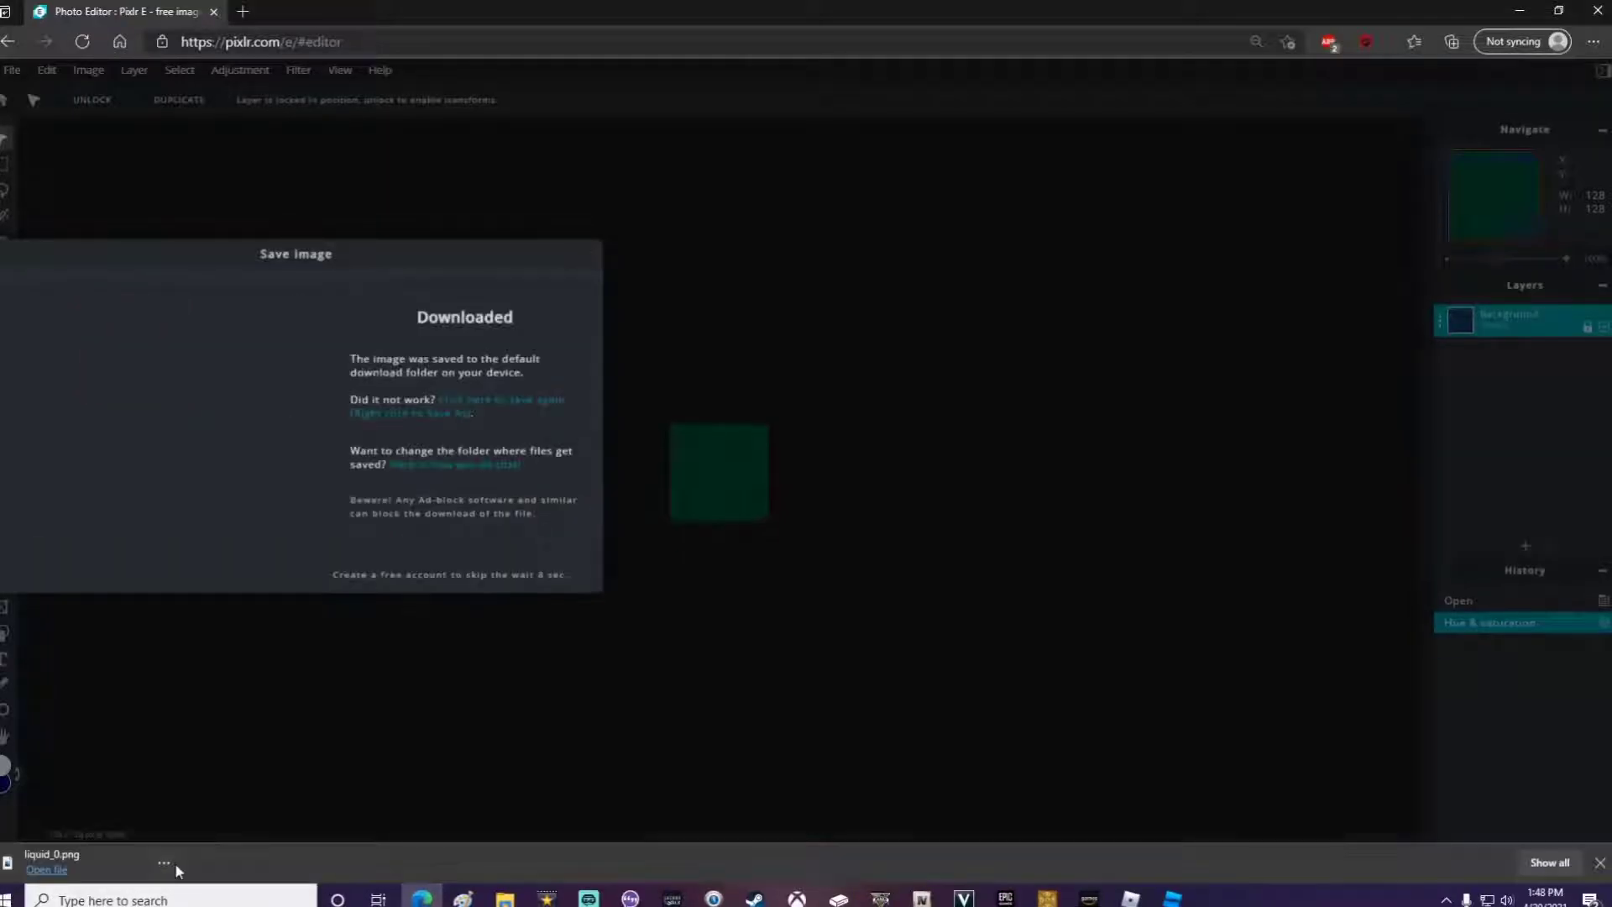
pyautogui.click(164, 863)
pyautogui.click(222, 718)
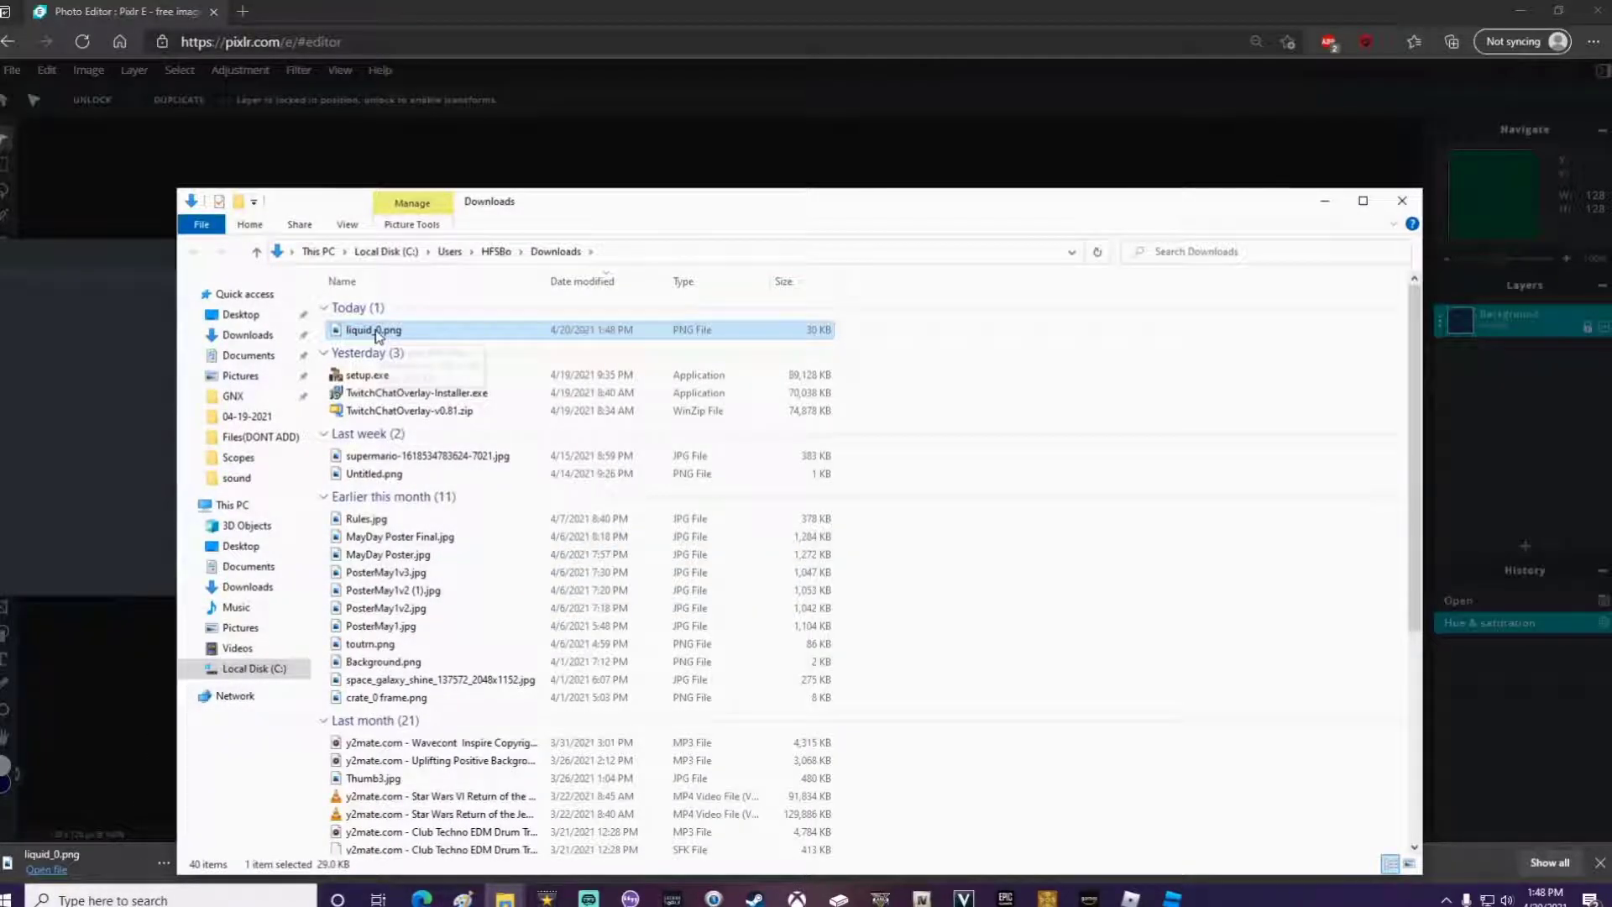
# Step: Move liquid_0.png via the Desktop into the textures folder, replacing the old blue file
pyautogui.moveTo(374, 336); pyautogui.dragTo(242, 324)
pyautogui.click(1402, 200)
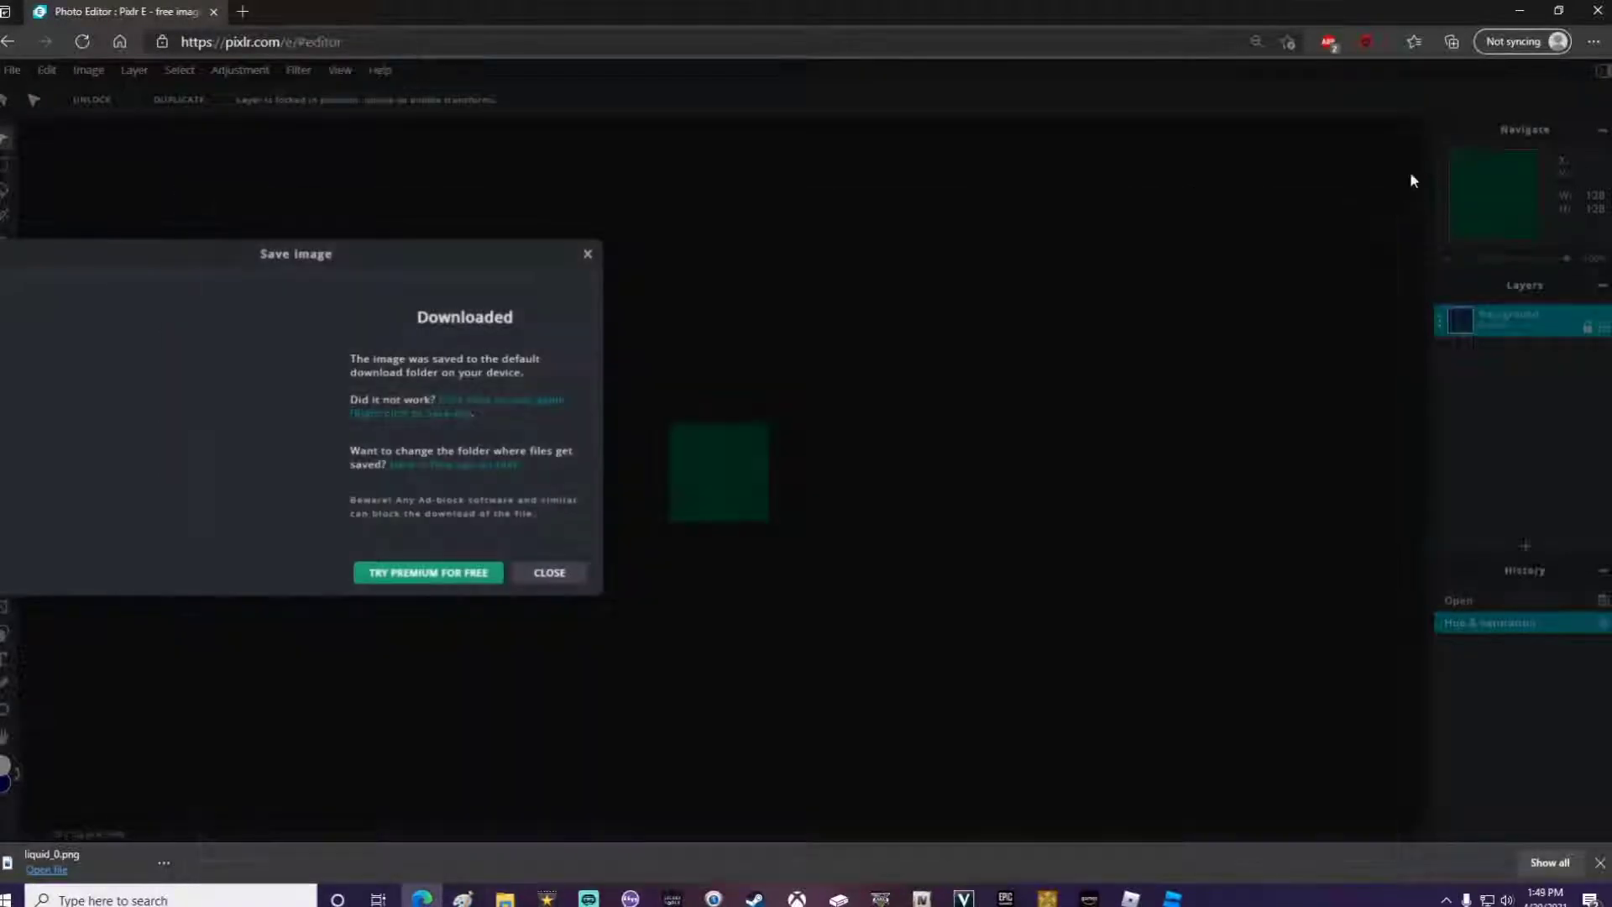
pyautogui.click(1518, 24)
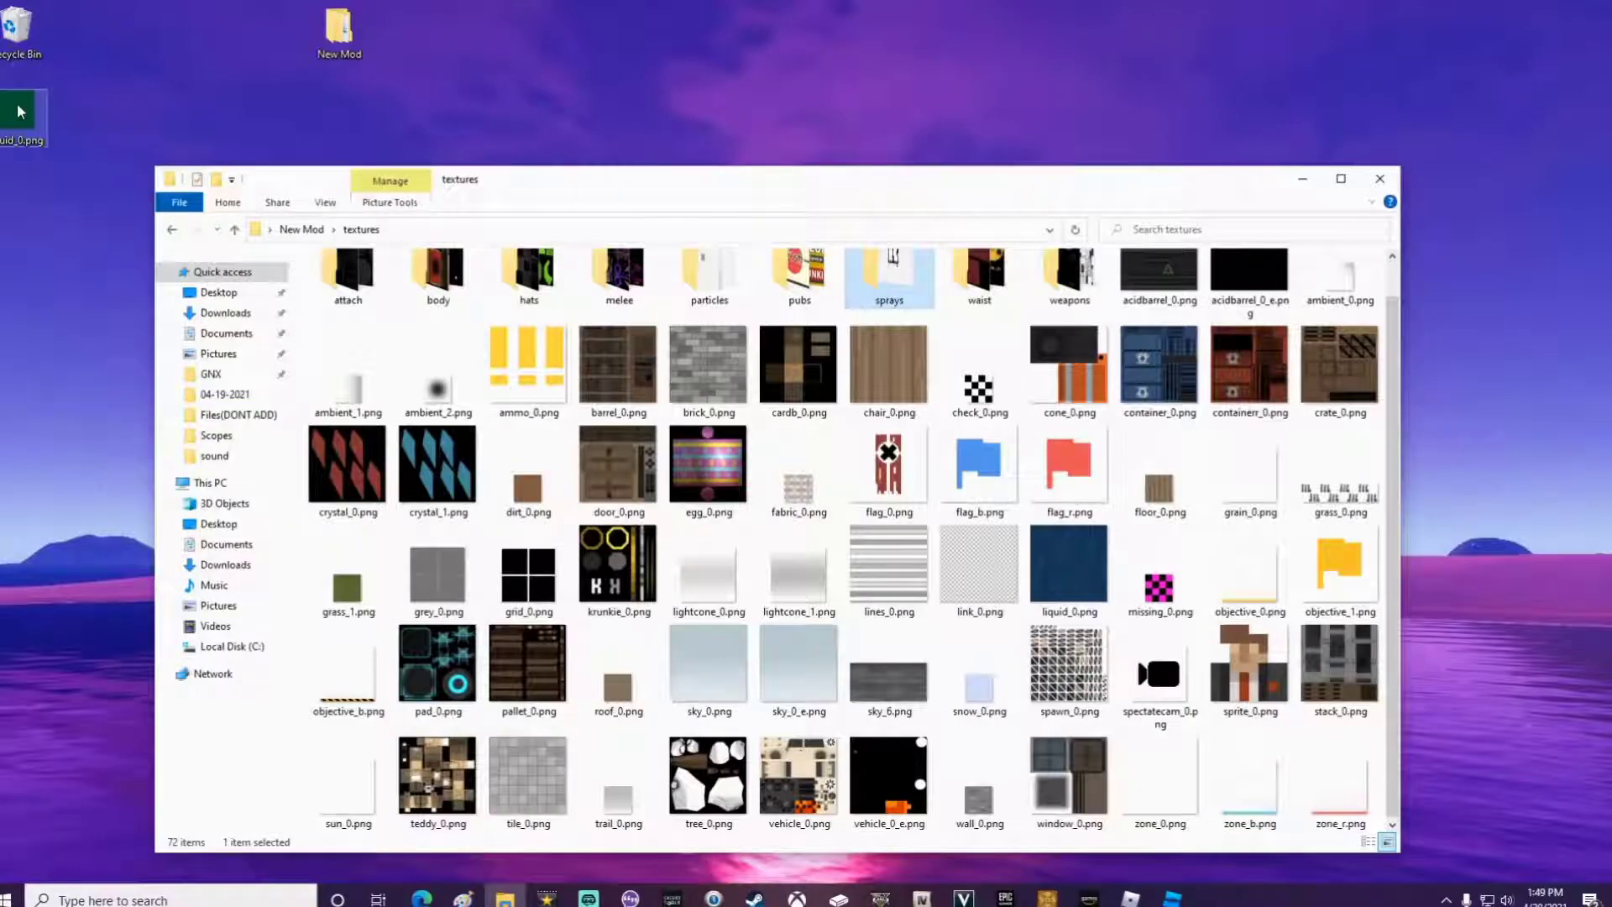
pyautogui.moveTo(18, 112); pyautogui.dragTo(769, 525)
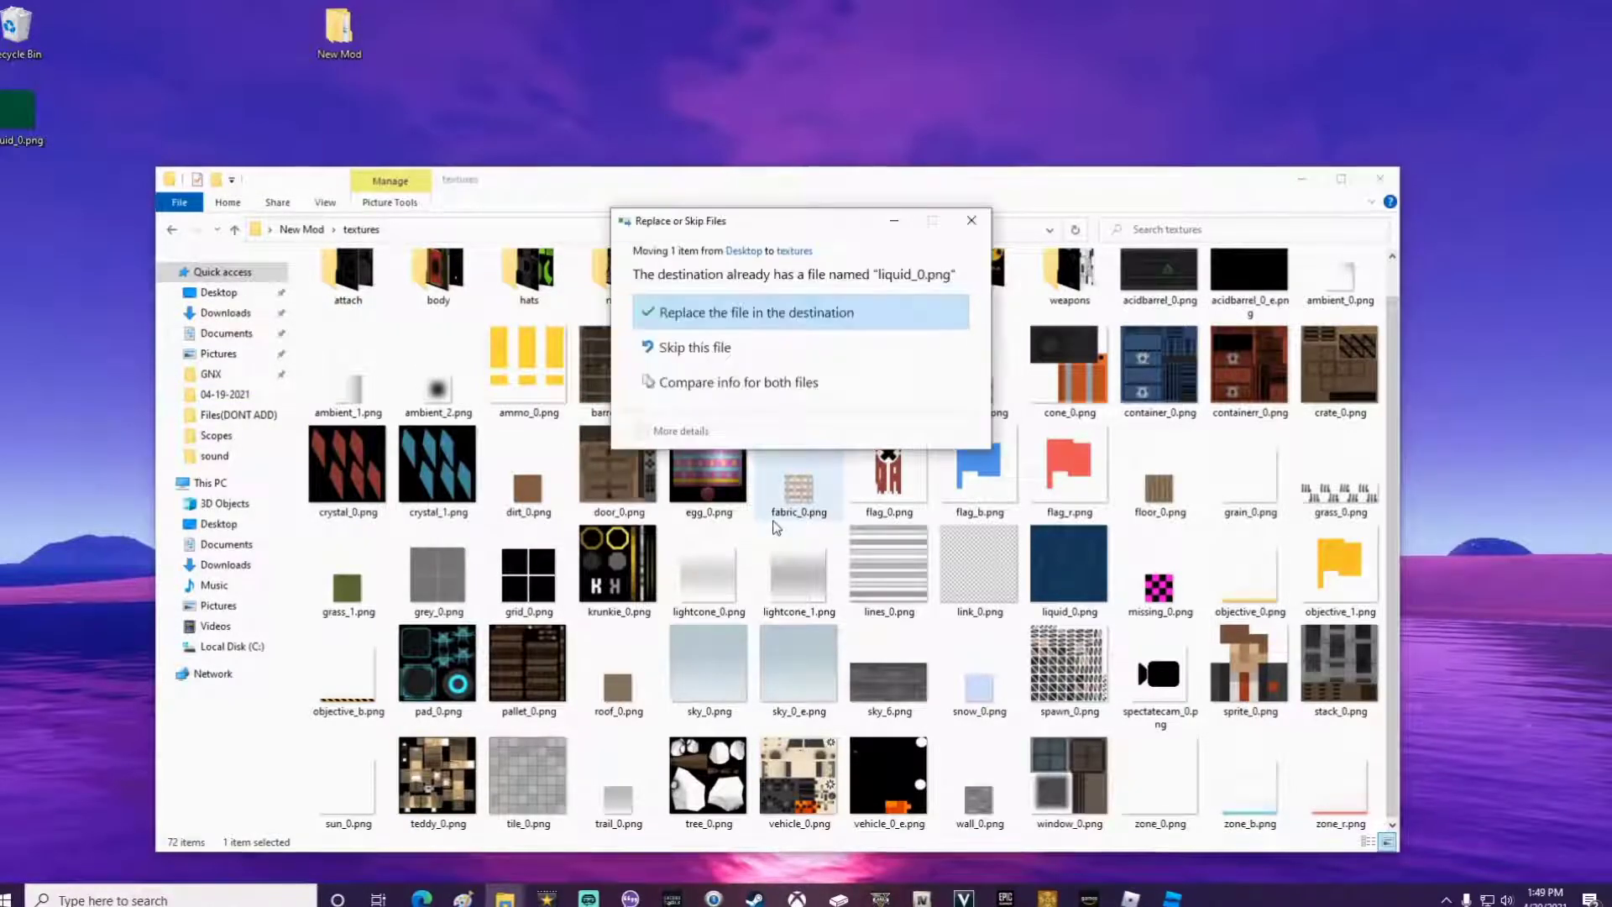
pyautogui.click(726, 327)
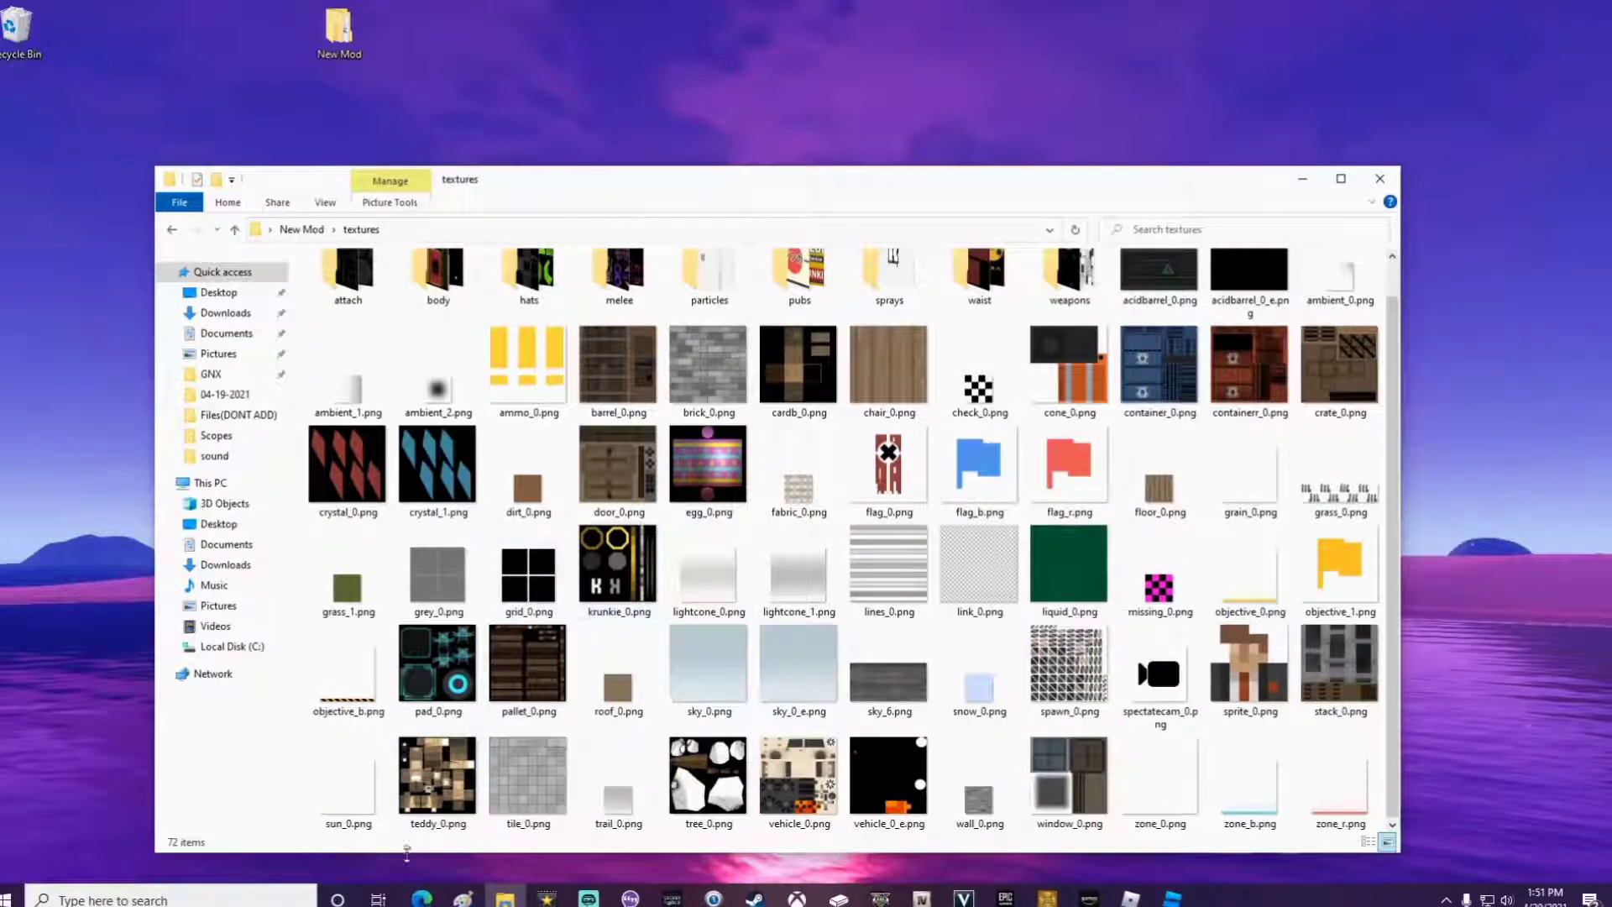
pyautogui.click(381, 824)
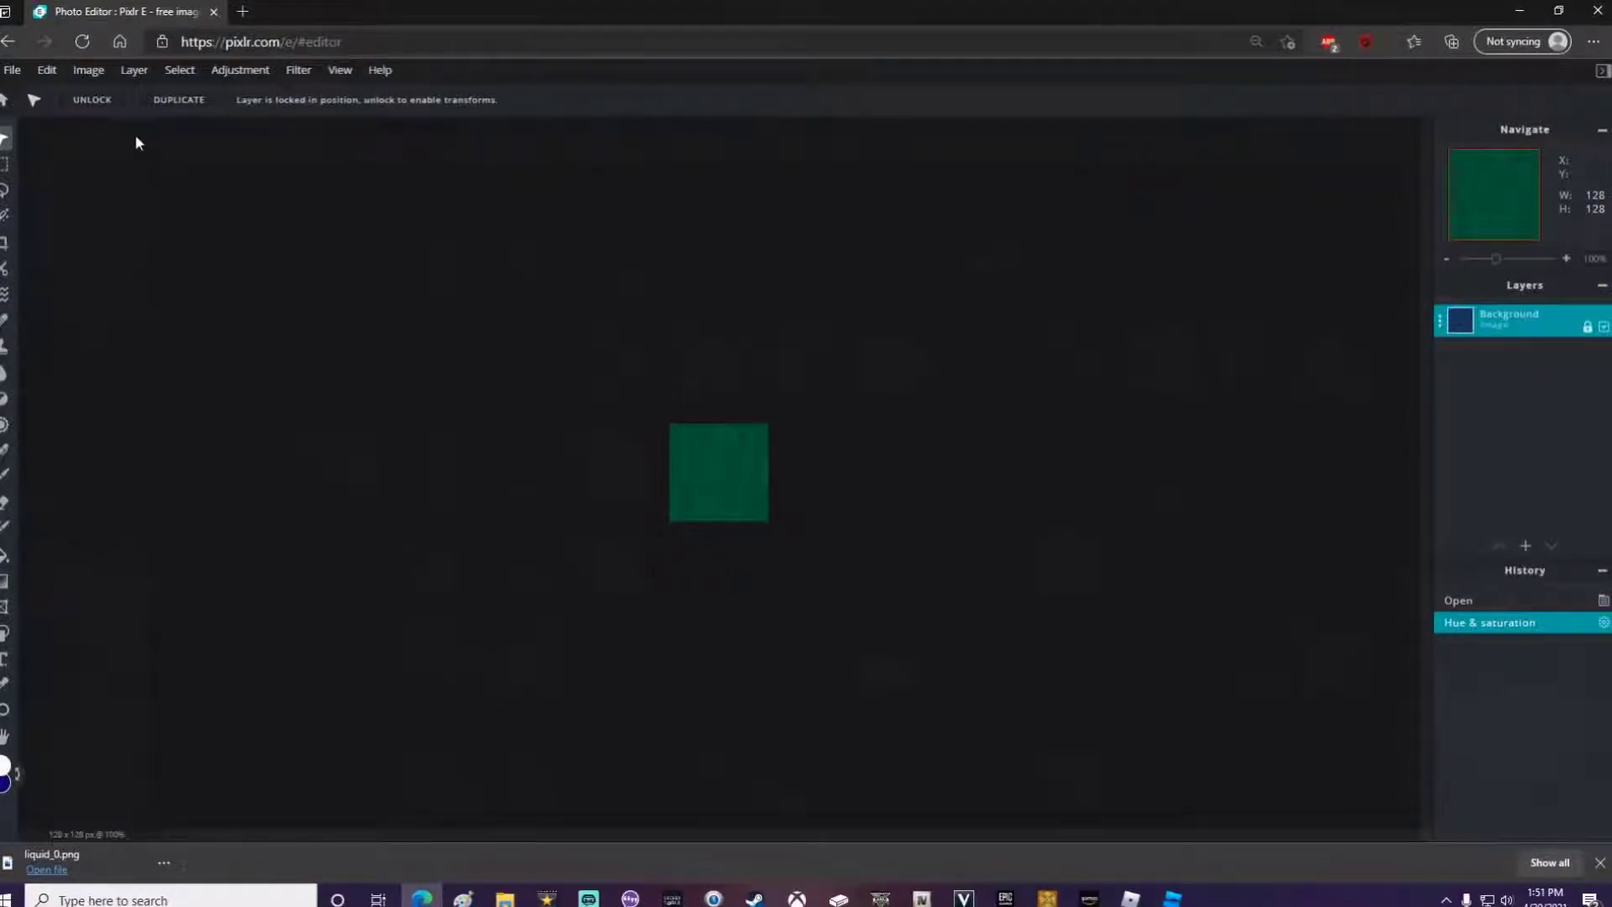
# Step: Open dirt_0.png and then crystal_0.png from the textures folder
pyautogui.click(11, 71)
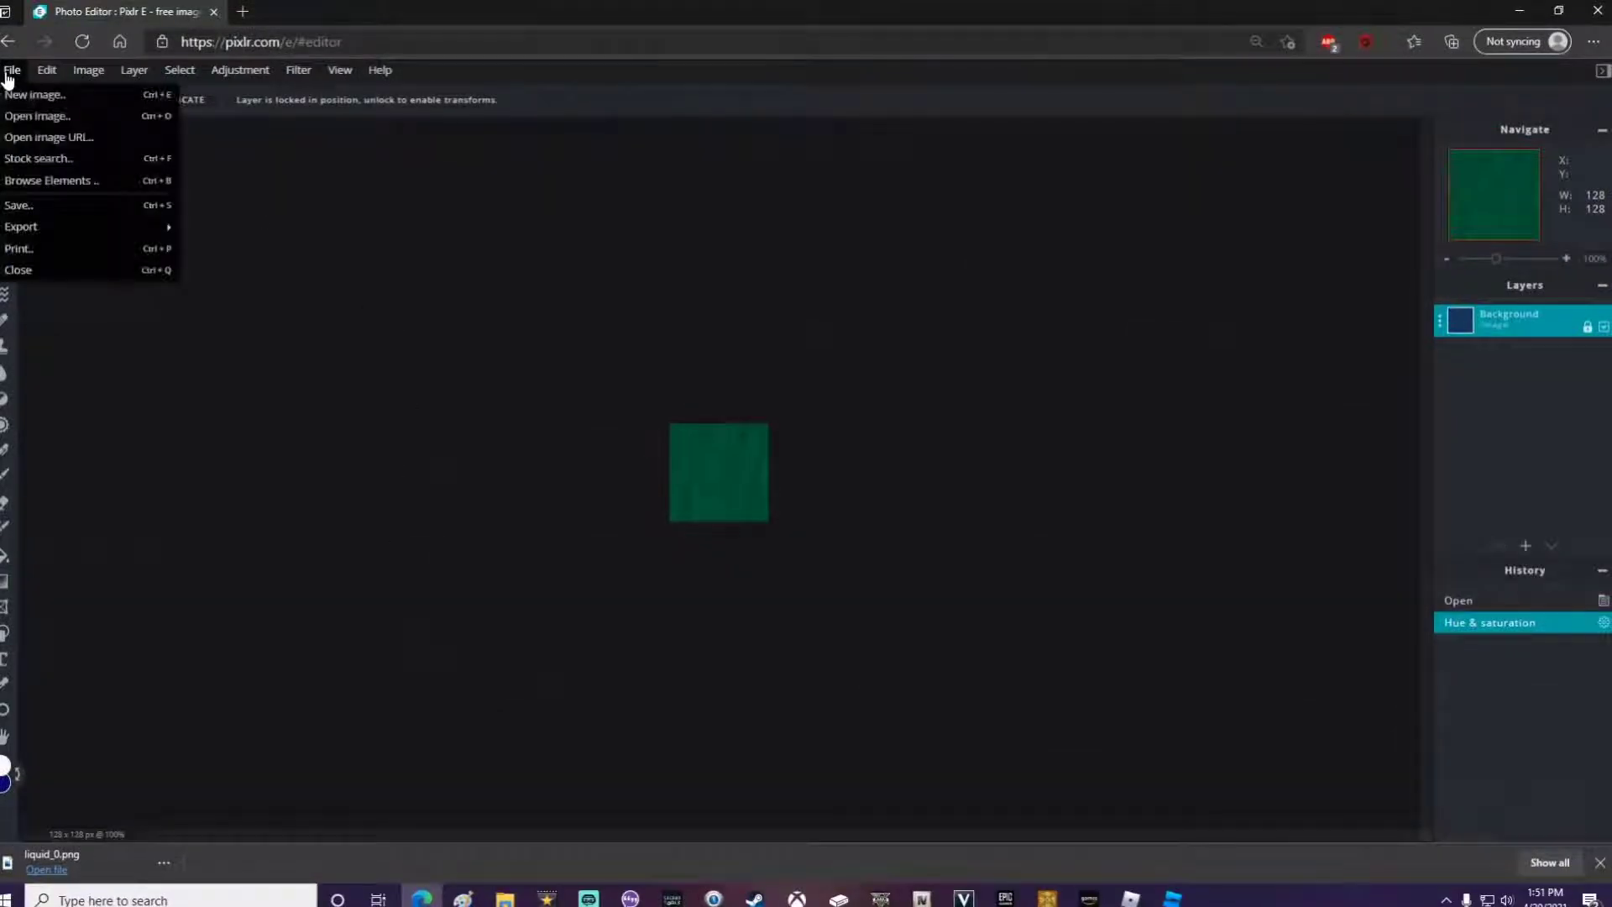
pyautogui.click(26, 115)
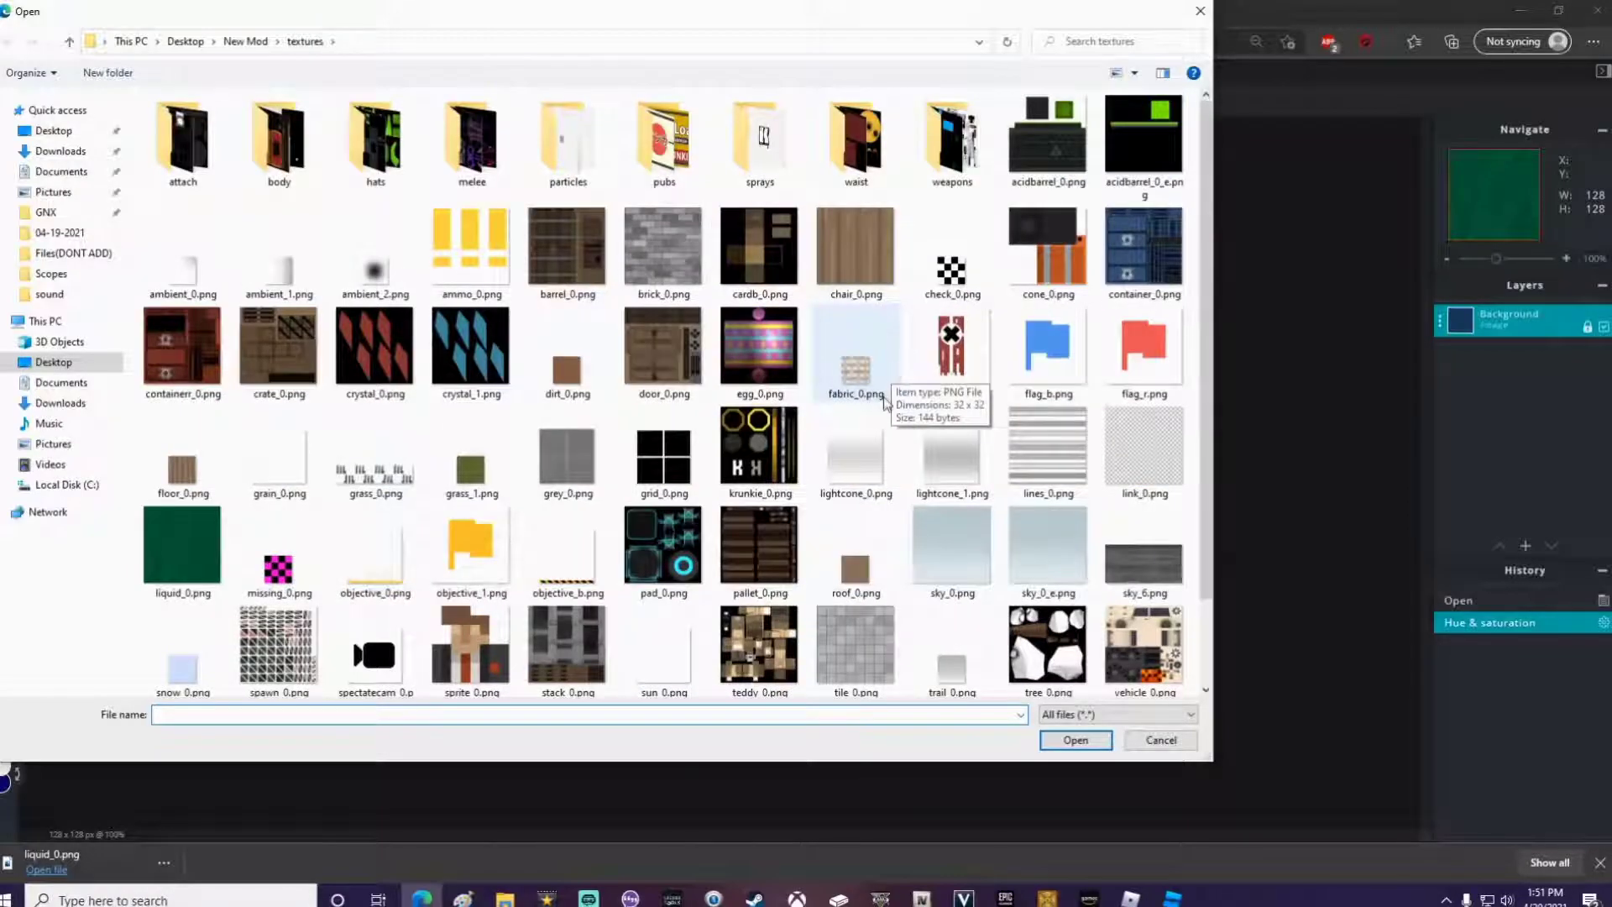
pyautogui.doubleClick(568, 370)
pyautogui.click(12, 71)
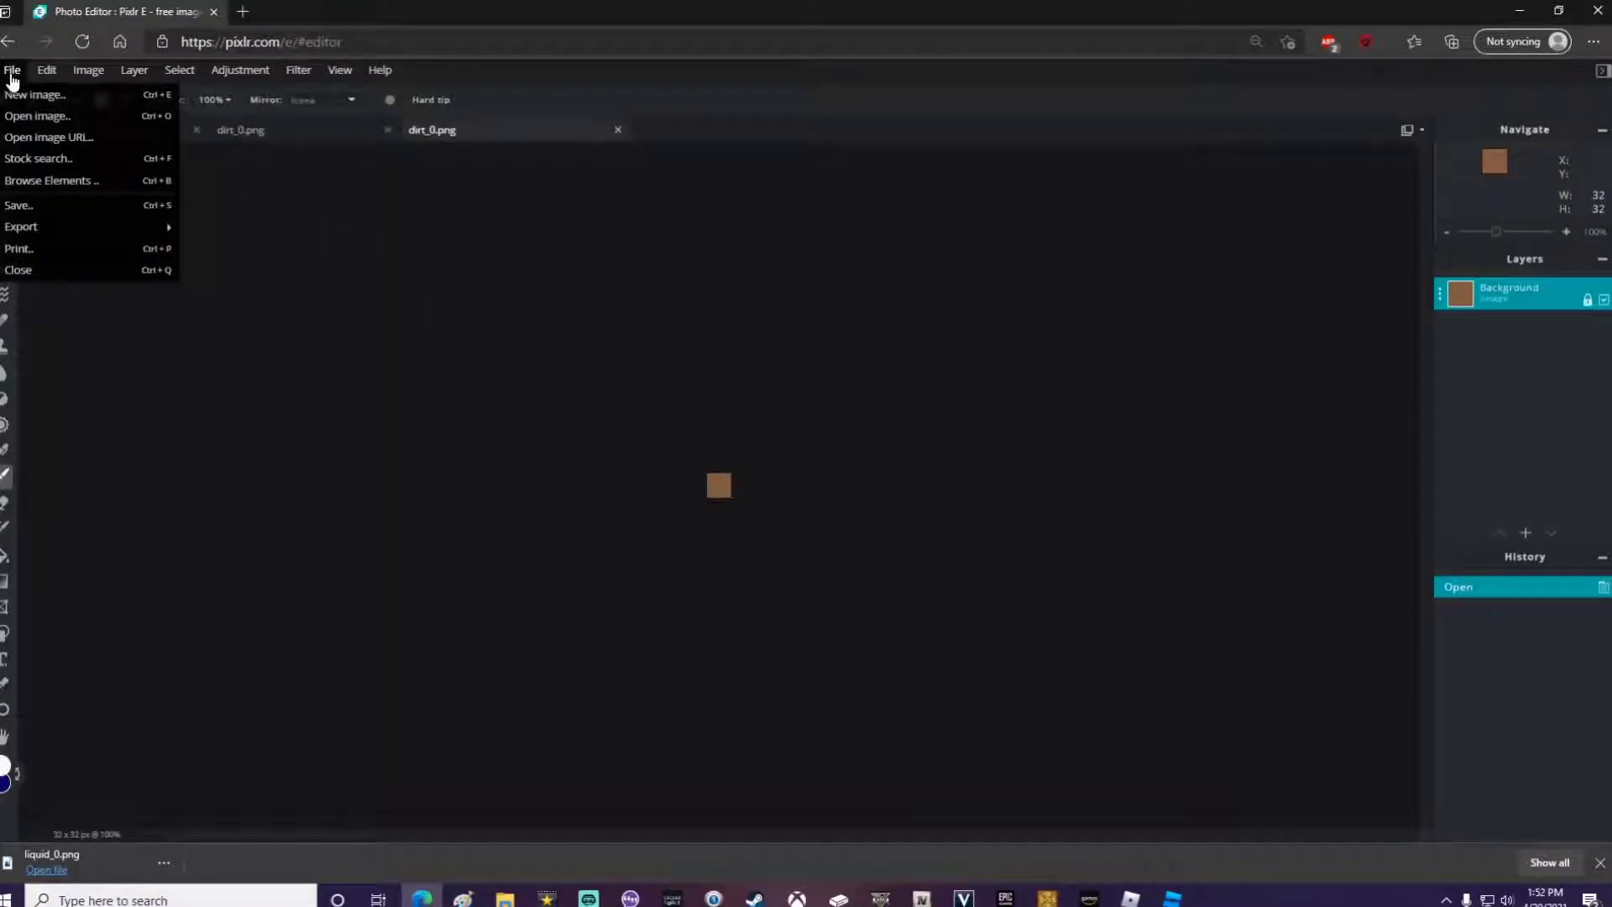
pyautogui.click(25, 115)
pyautogui.doubleClick(370, 344)
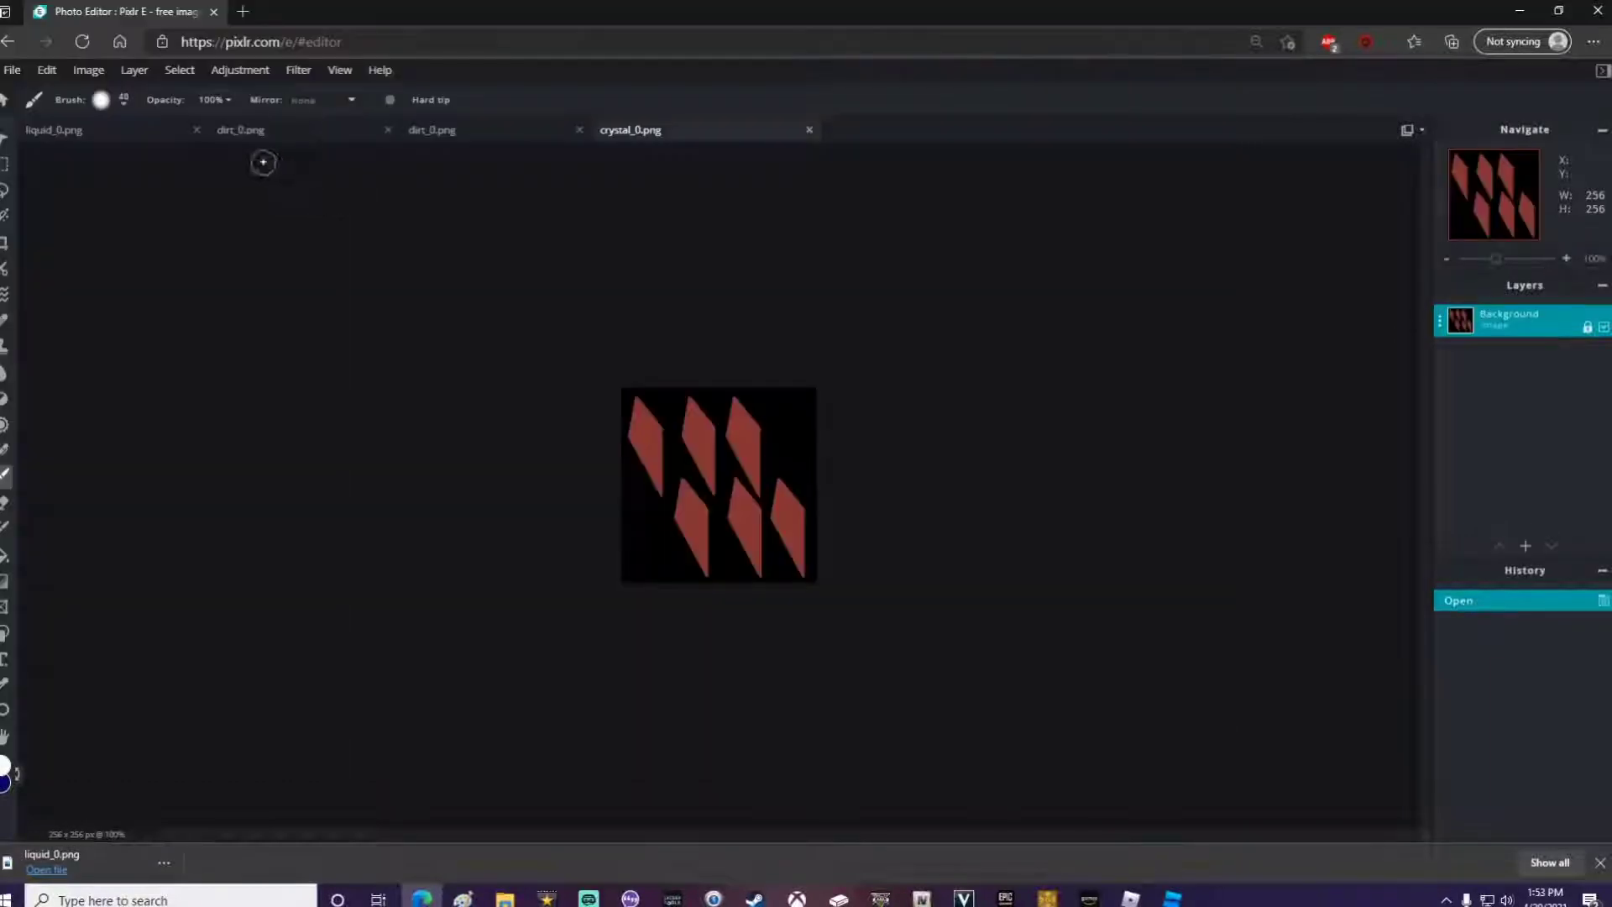
# Step: Shift crystal_0.png's red shapes toward blue with Hue & saturation, then open brick_0.png
pyautogui.click(240, 71)
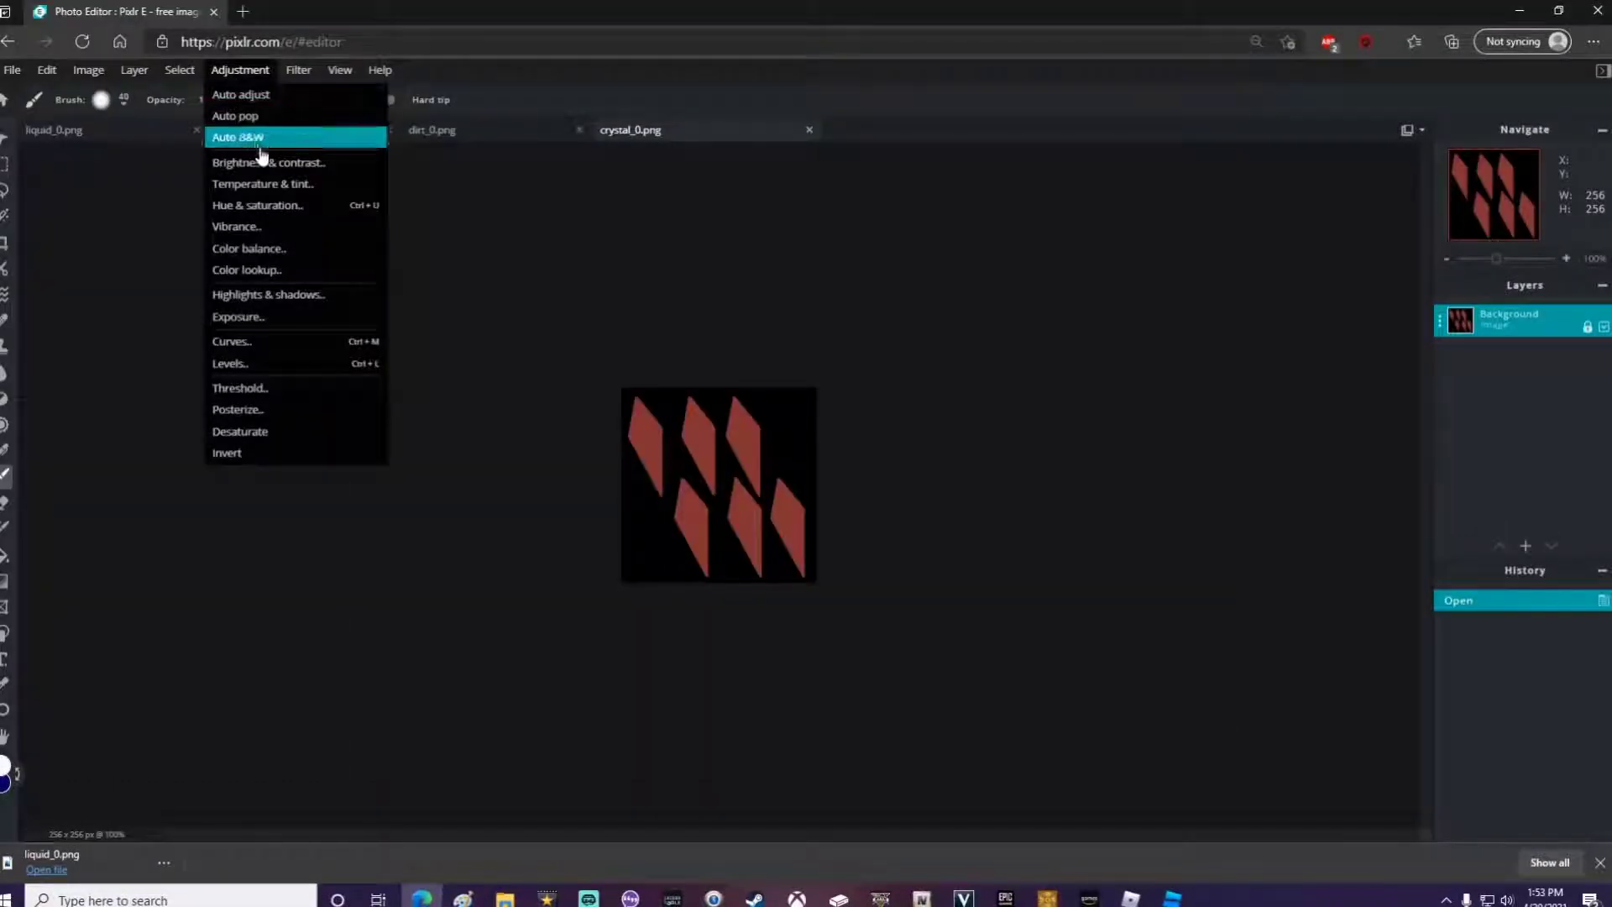
pyautogui.click(279, 205)
pyautogui.moveTo(299, 382); pyautogui.dragTo(405, 403)
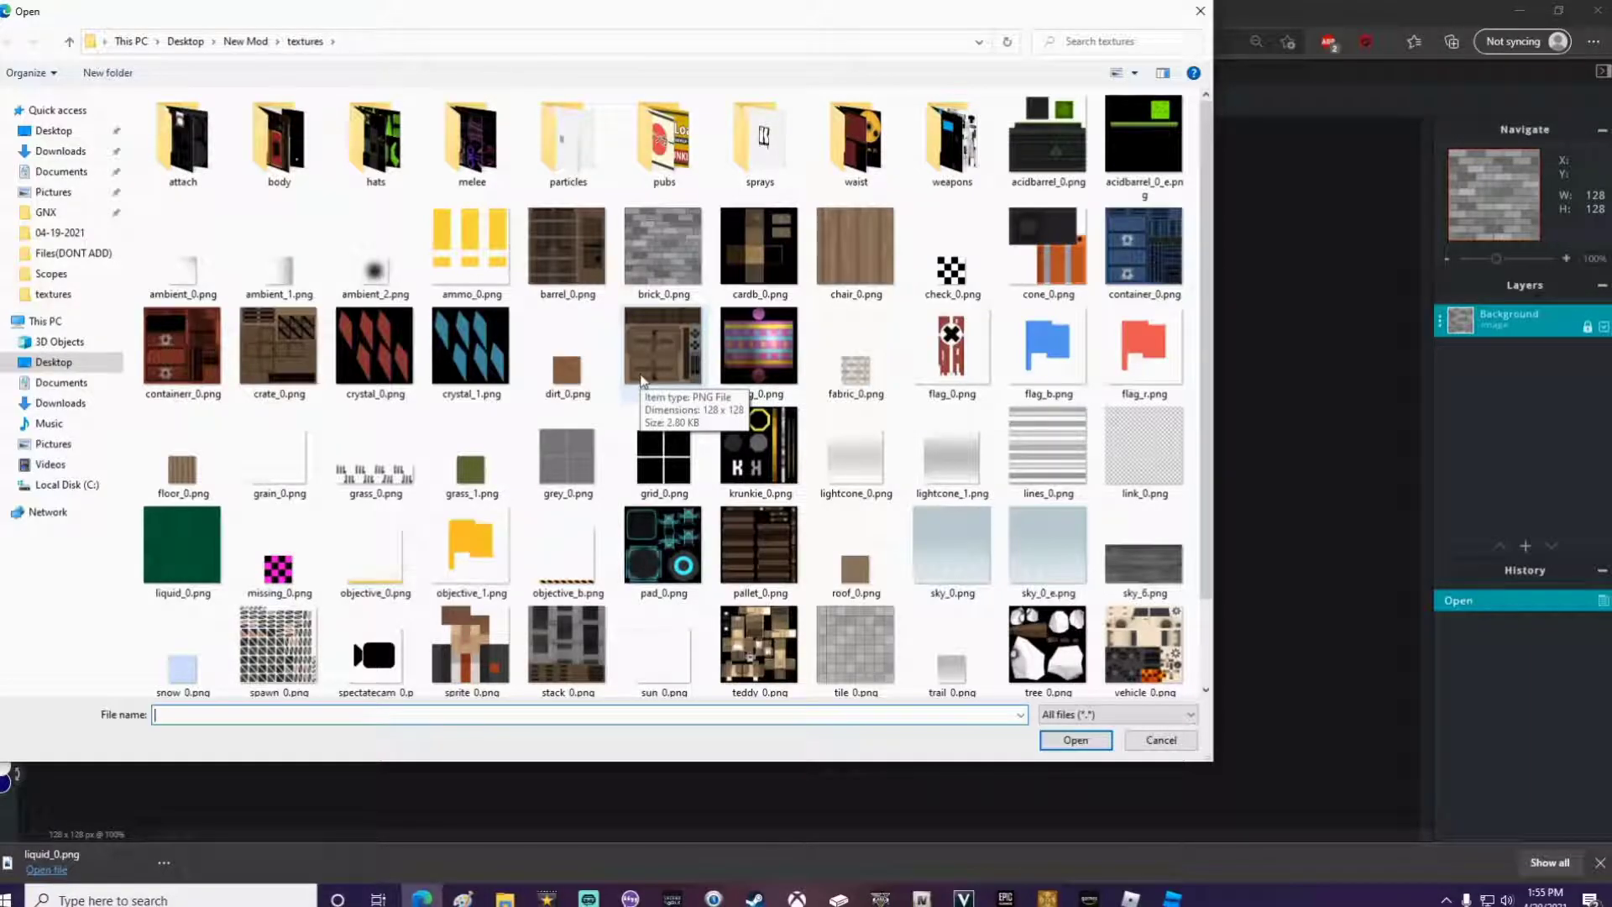
pyautogui.doubleClick(661, 252)
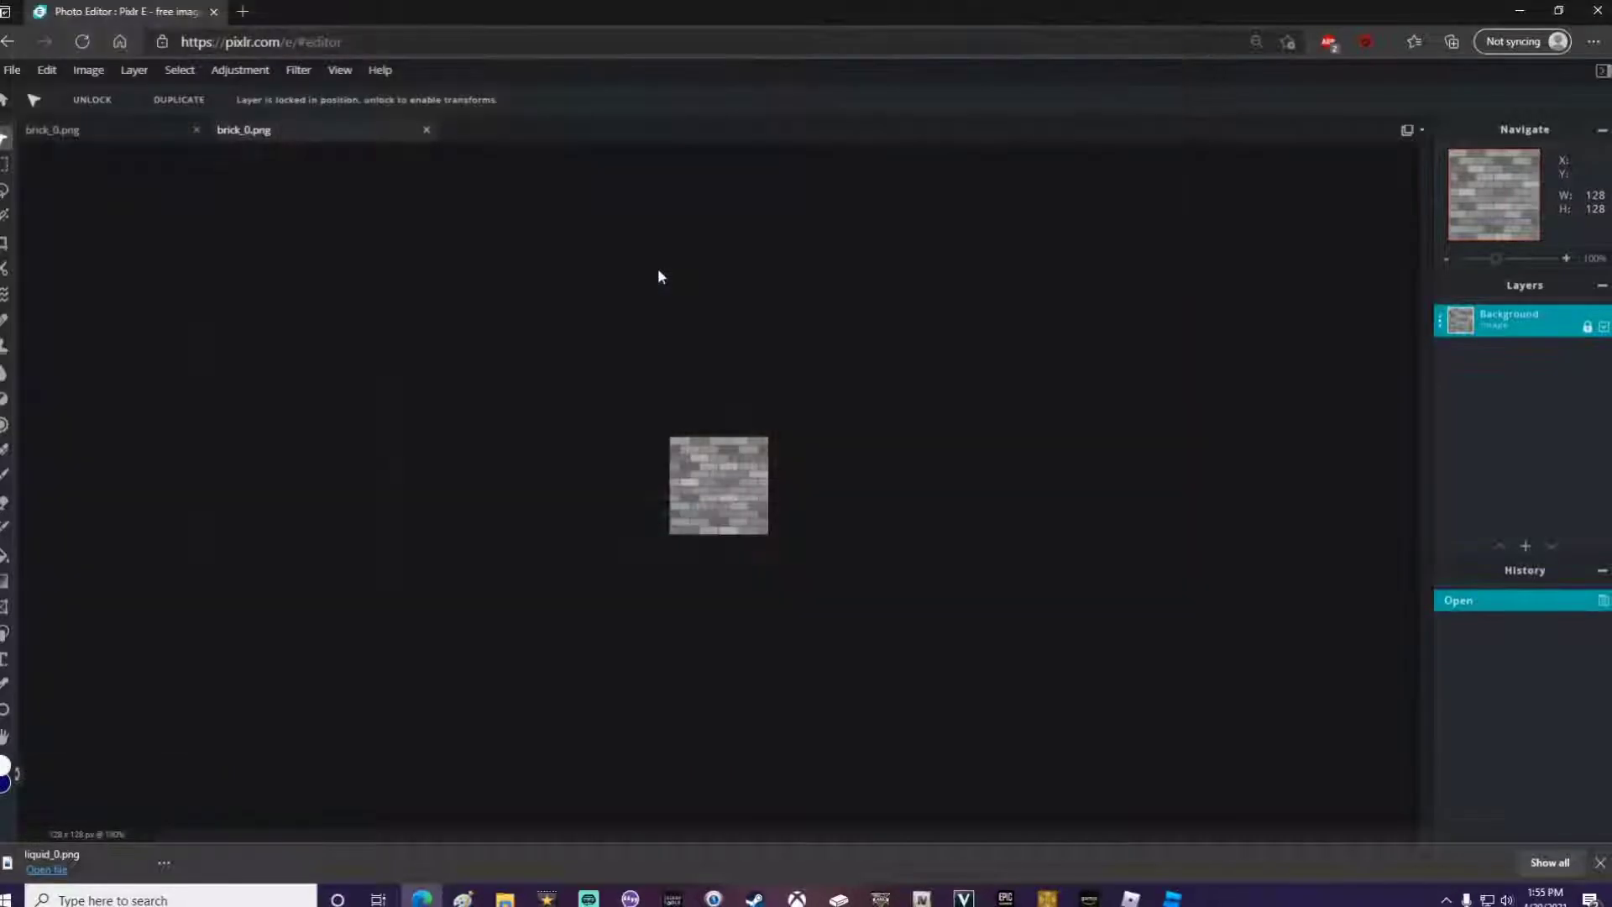
pyautogui.click(245, 13)
# Step: Search Bing images for 'brick texture' and view the tan stone-wall image full size
pyautogui.click(339, 46)
pyautogui.write('brick texture')
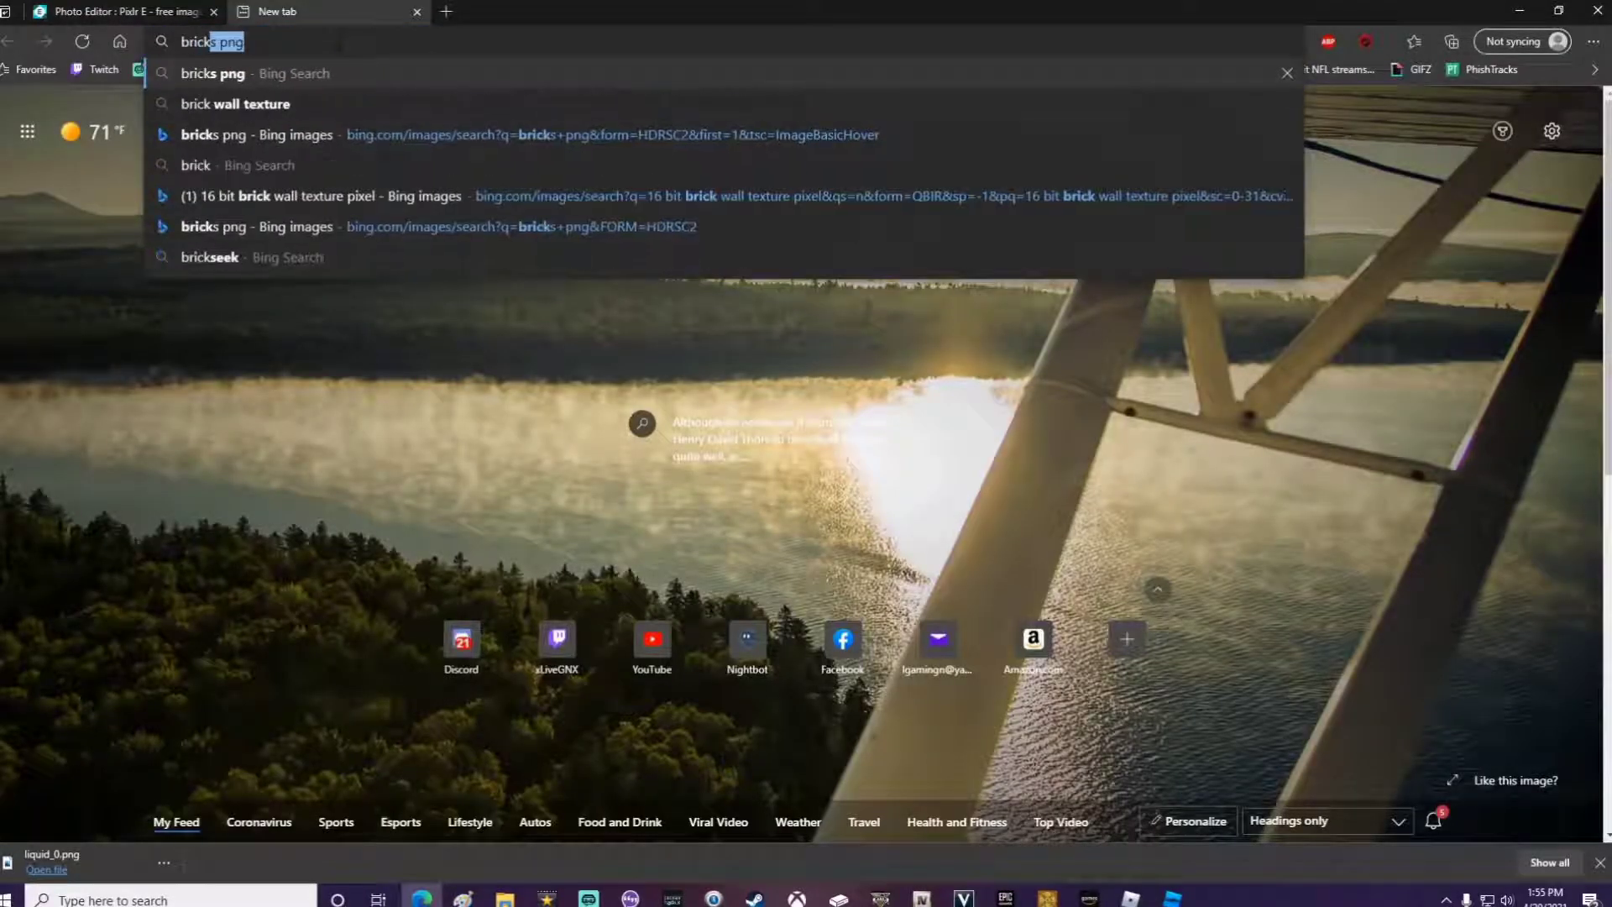
pyautogui.press('Return')
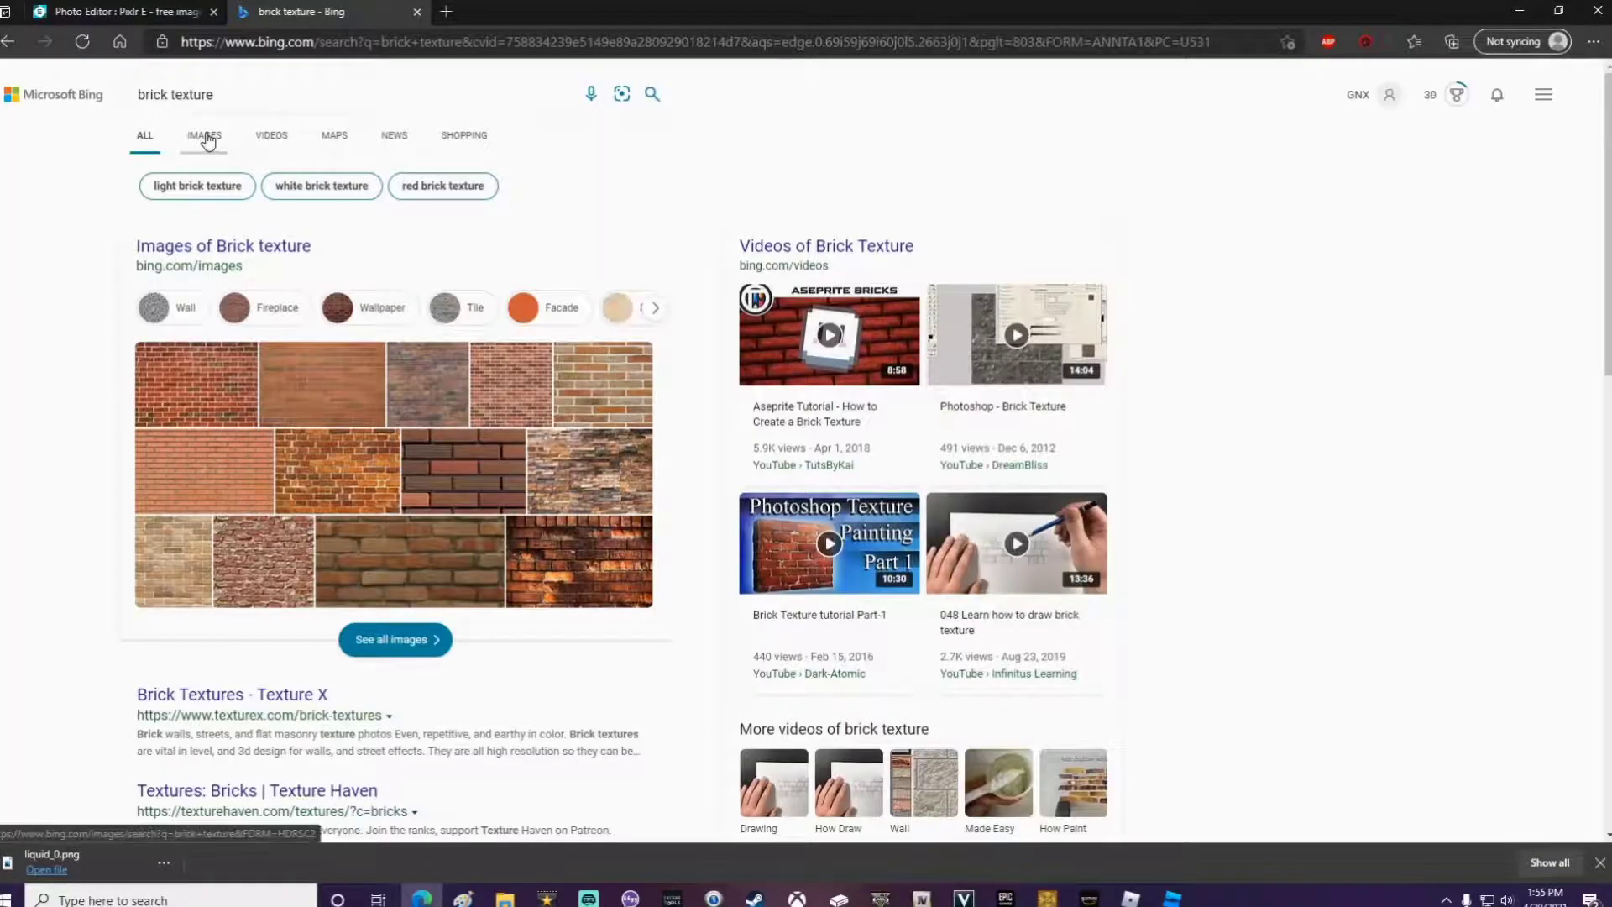
pyautogui.click(207, 139)
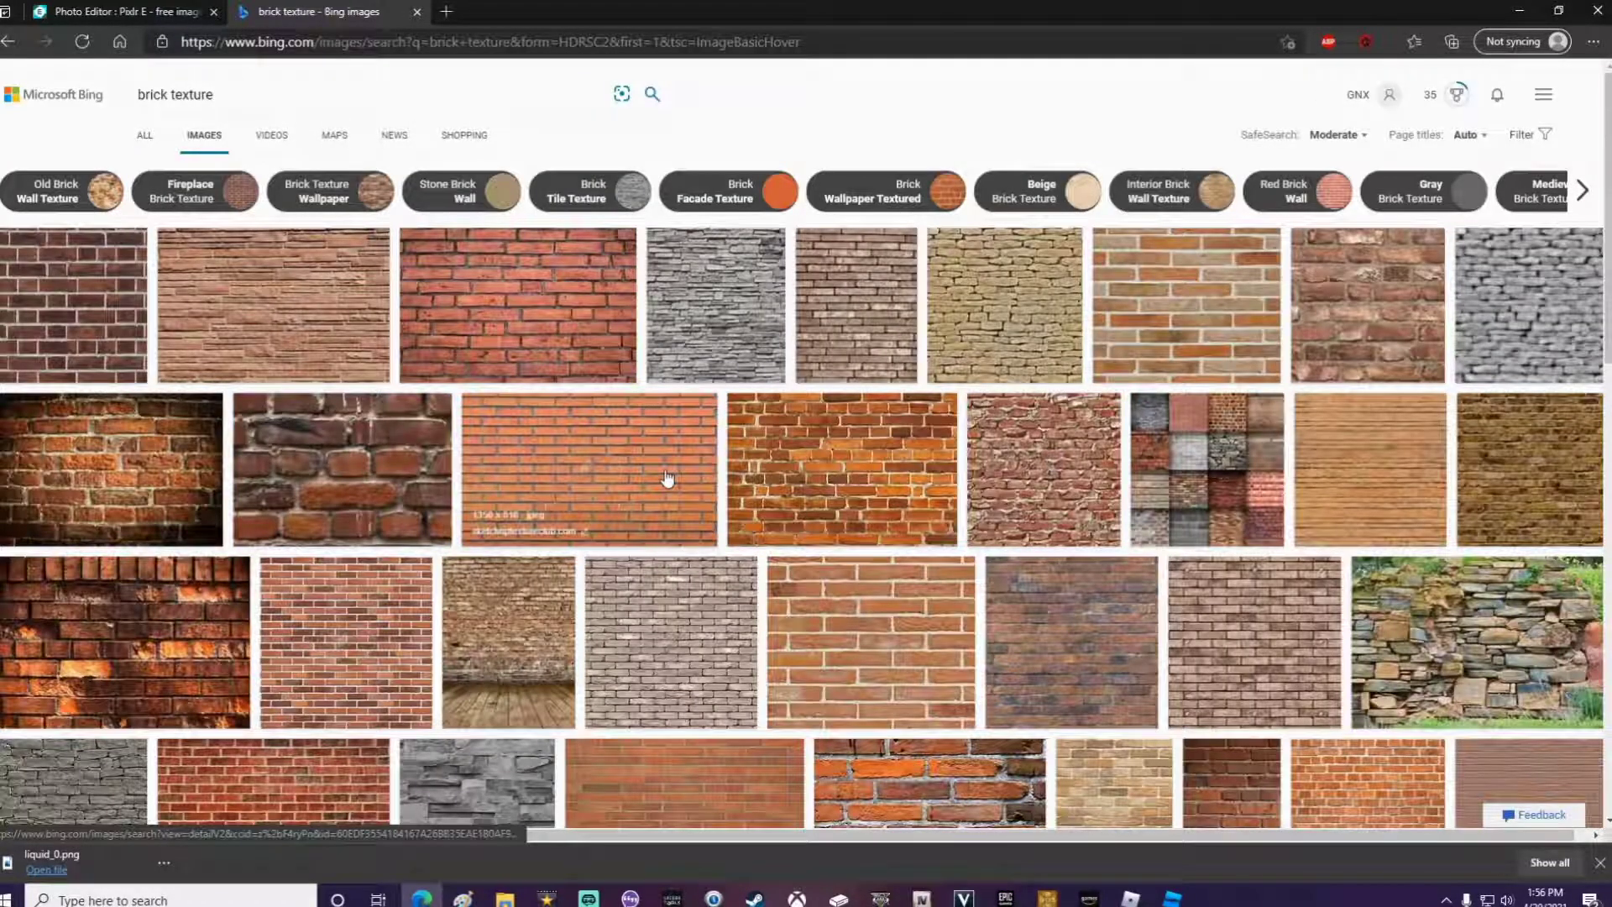
pyautogui.scroll(-5, 666, 477)
pyautogui.scroll(-5, 665, 475)
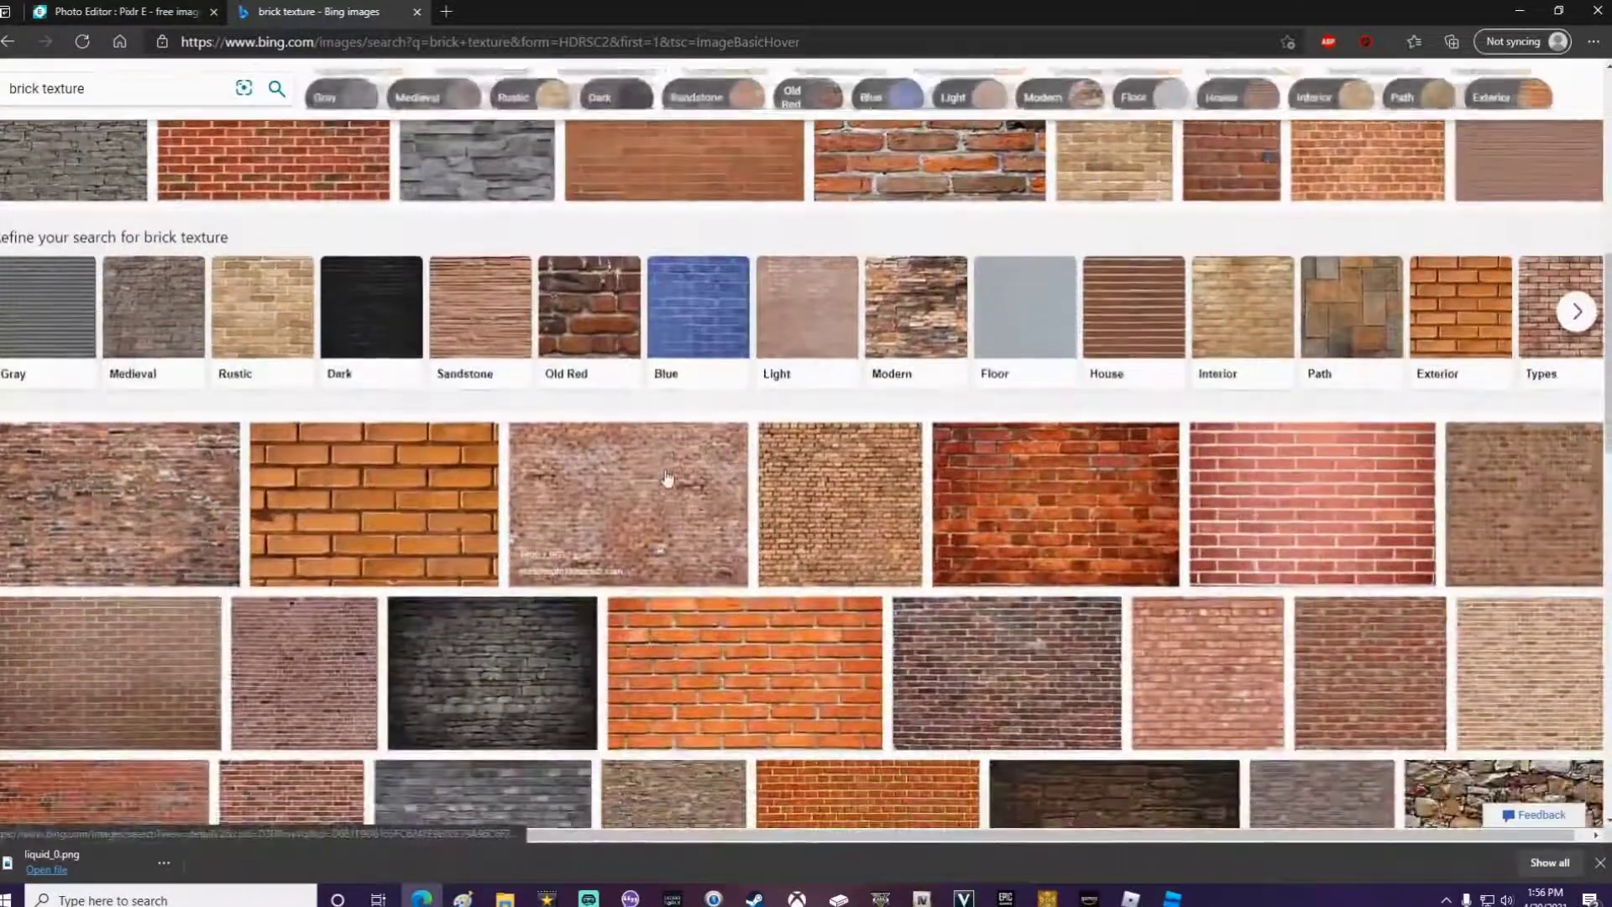
pyautogui.scroll(10, 788, 336)
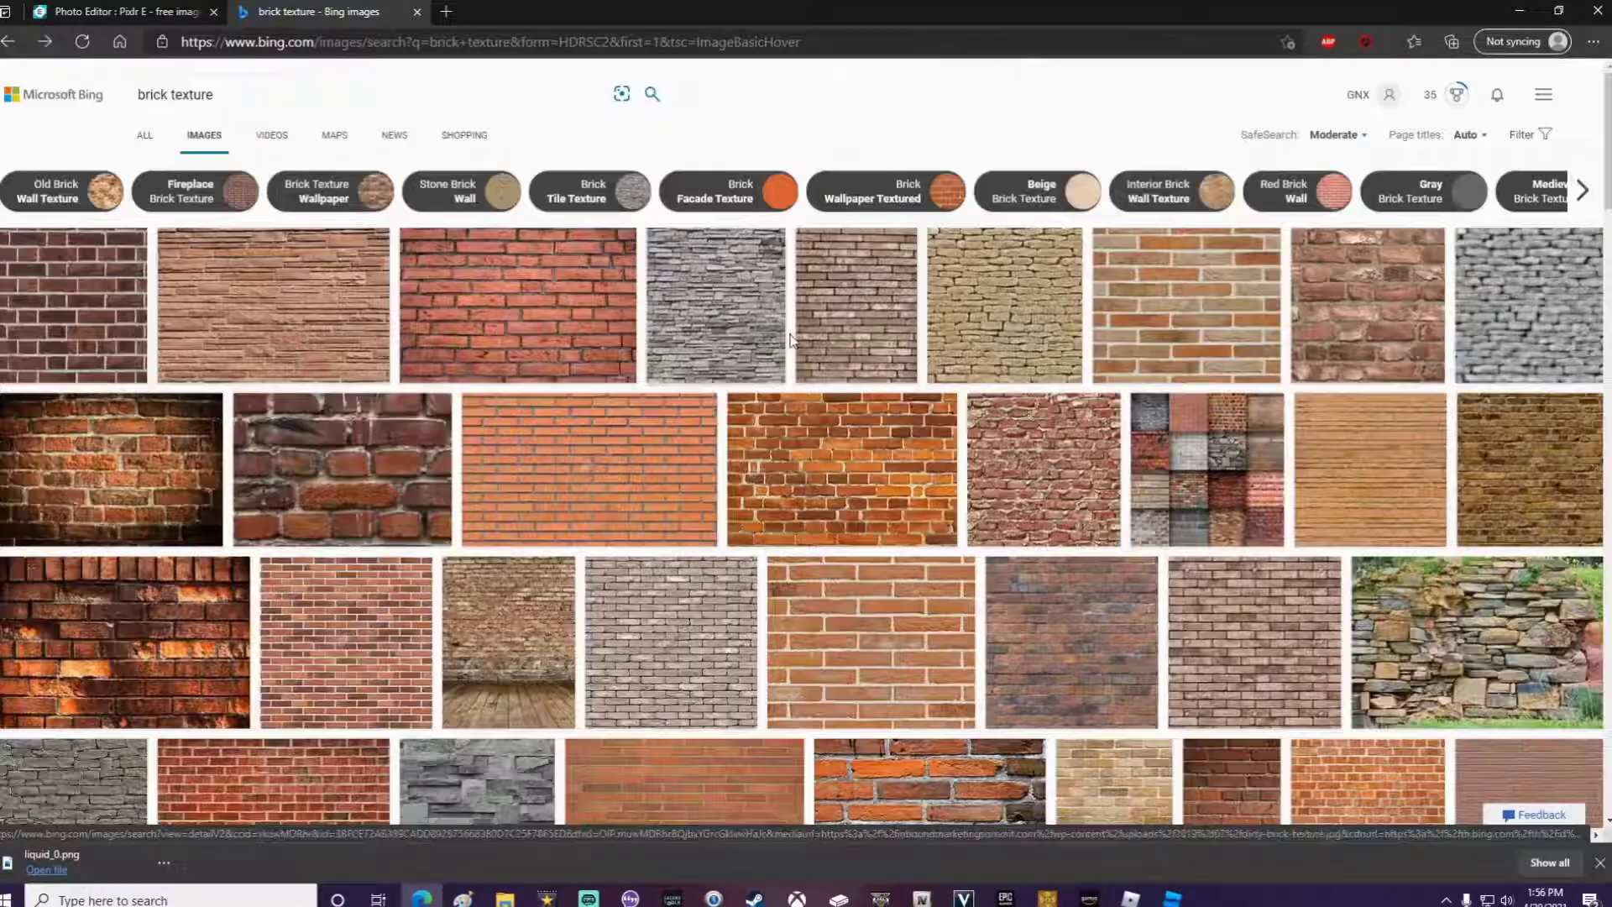
pyautogui.click(965, 327)
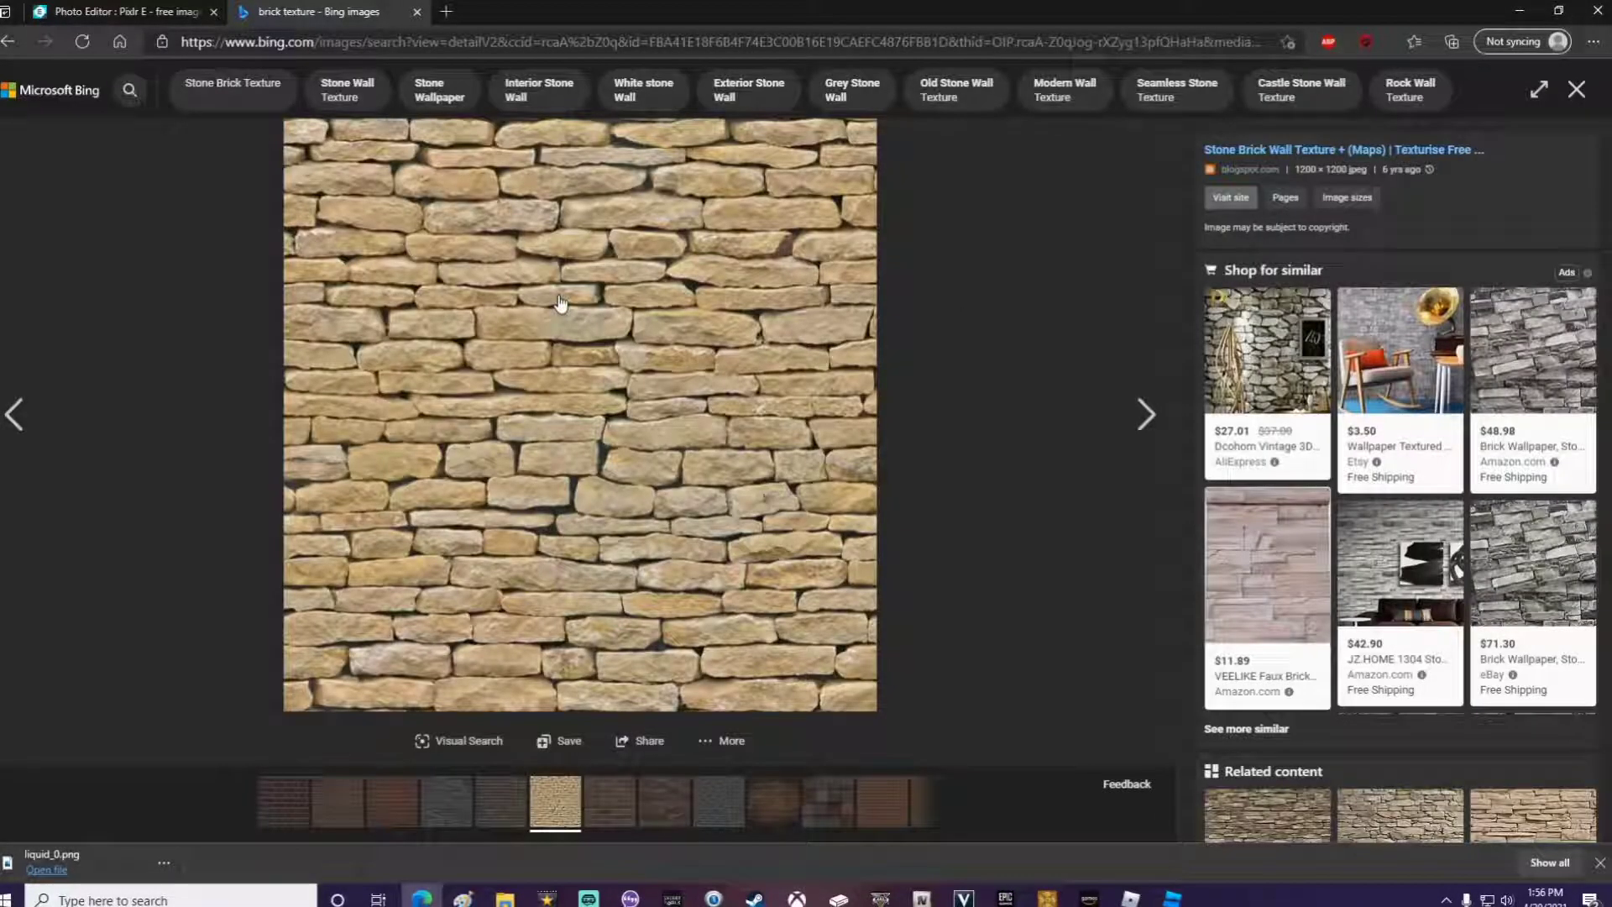
# Step: Save the stone-wall image to the Desktop as new brick.jpg
pyautogui.rightClick(558, 294)
pyautogui.click(630, 342)
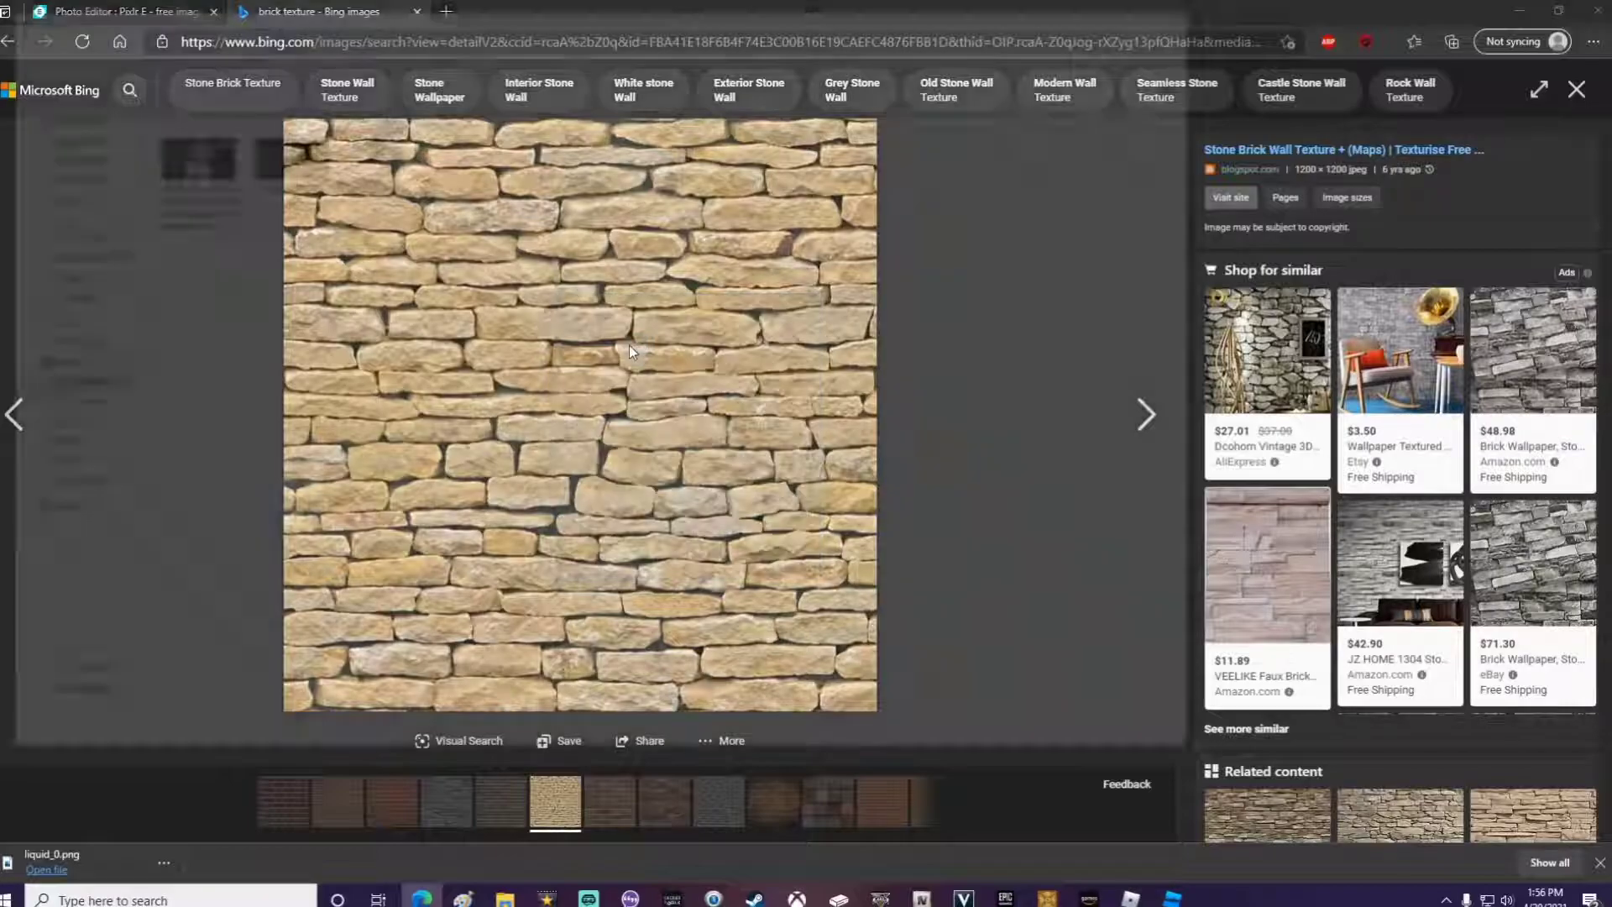
pyautogui.click(55, 132)
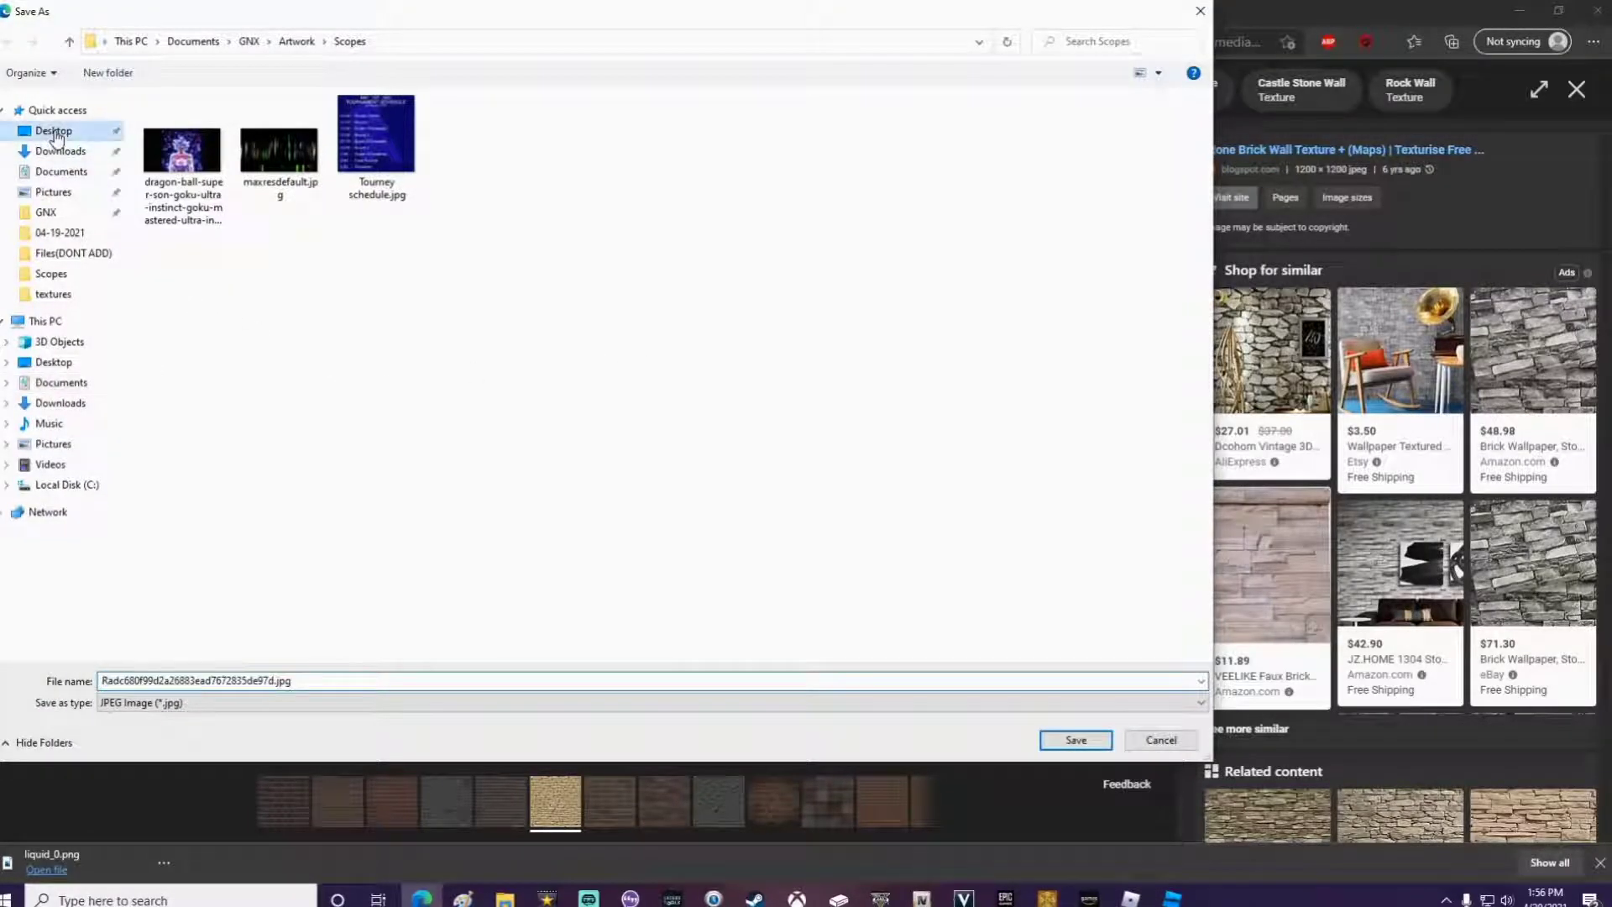
pyautogui.click(307, 682)
pyautogui.doubleClick(288, 680)
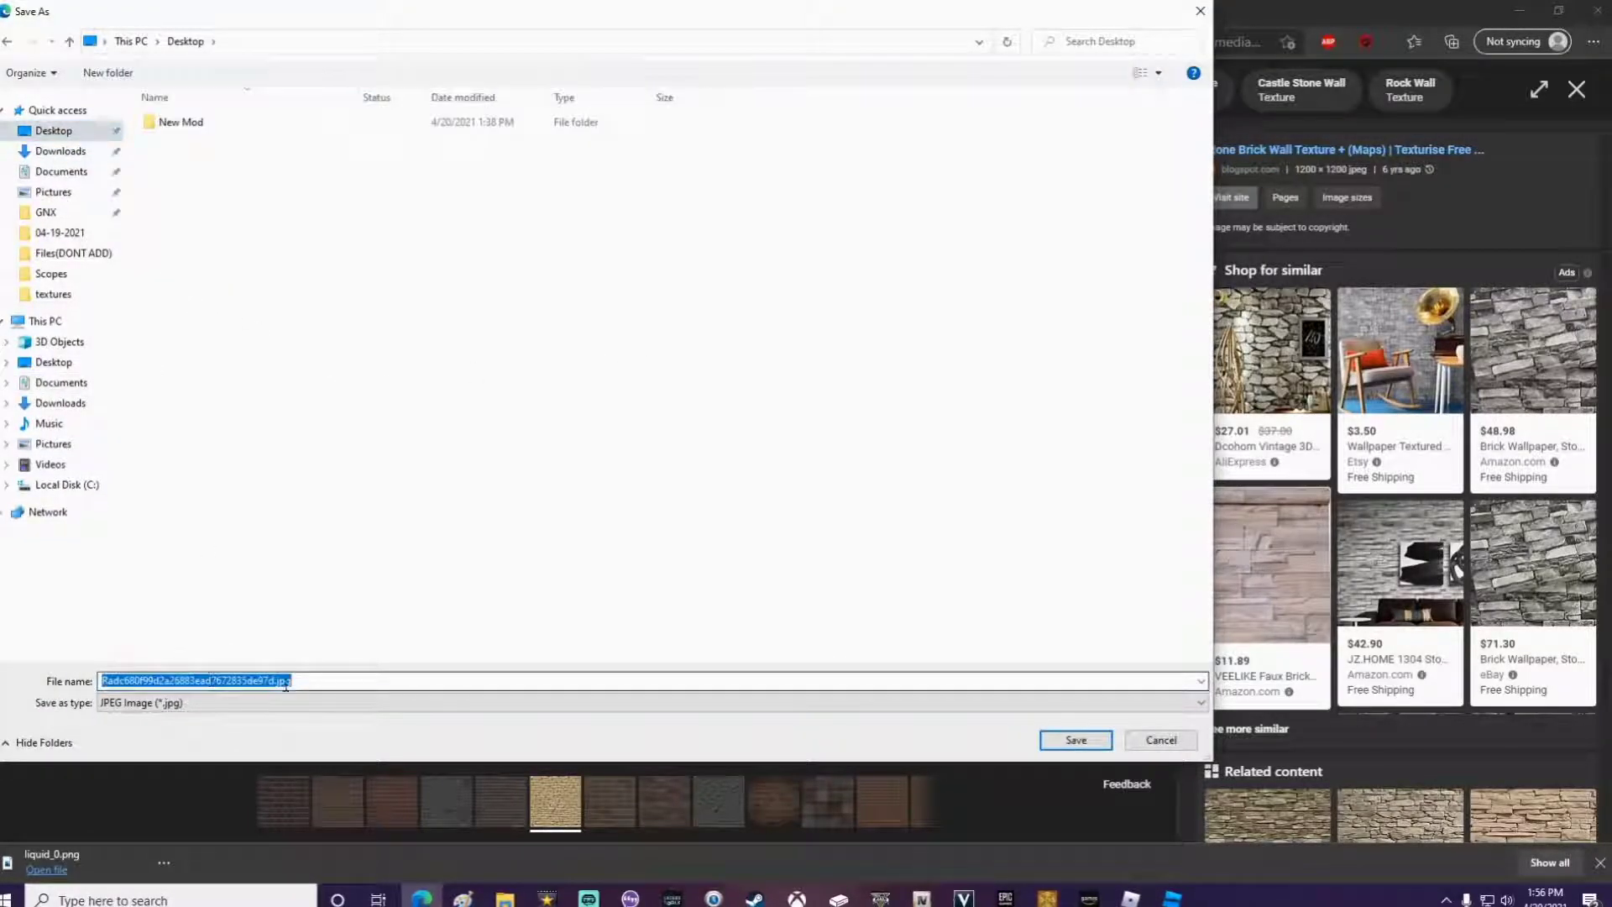
pyautogui.write('new brick')
pyautogui.press('Return')
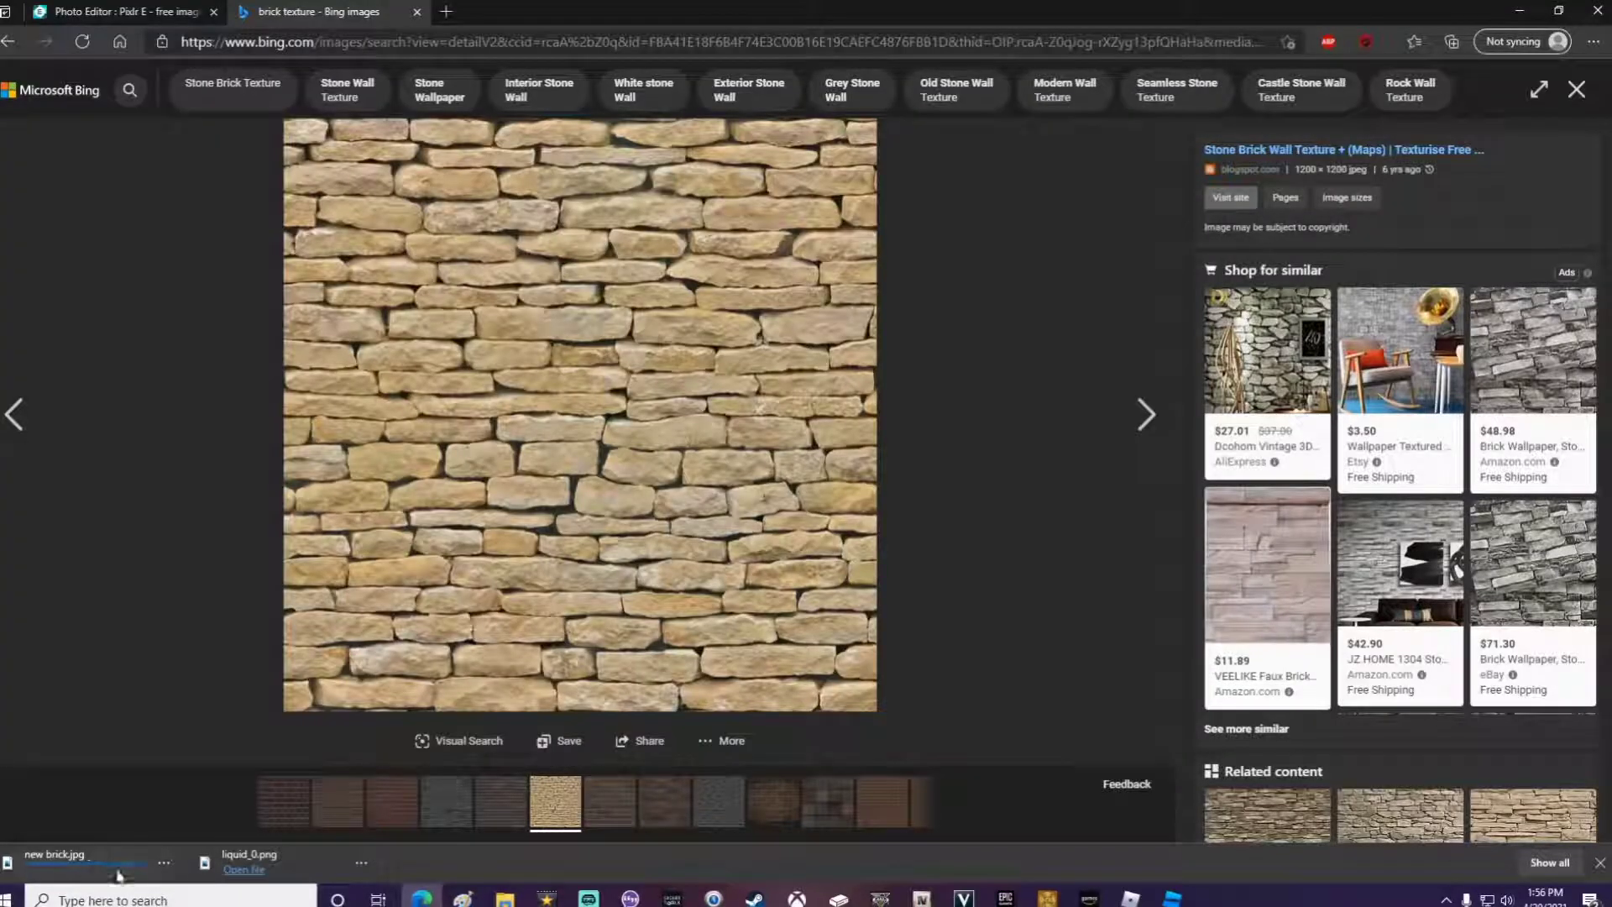
# Step: Add new brick.jpg from the Desktop as a layer on brick_0.png and scale it onto the 128×128 canvas
pyautogui.click(133, 5)
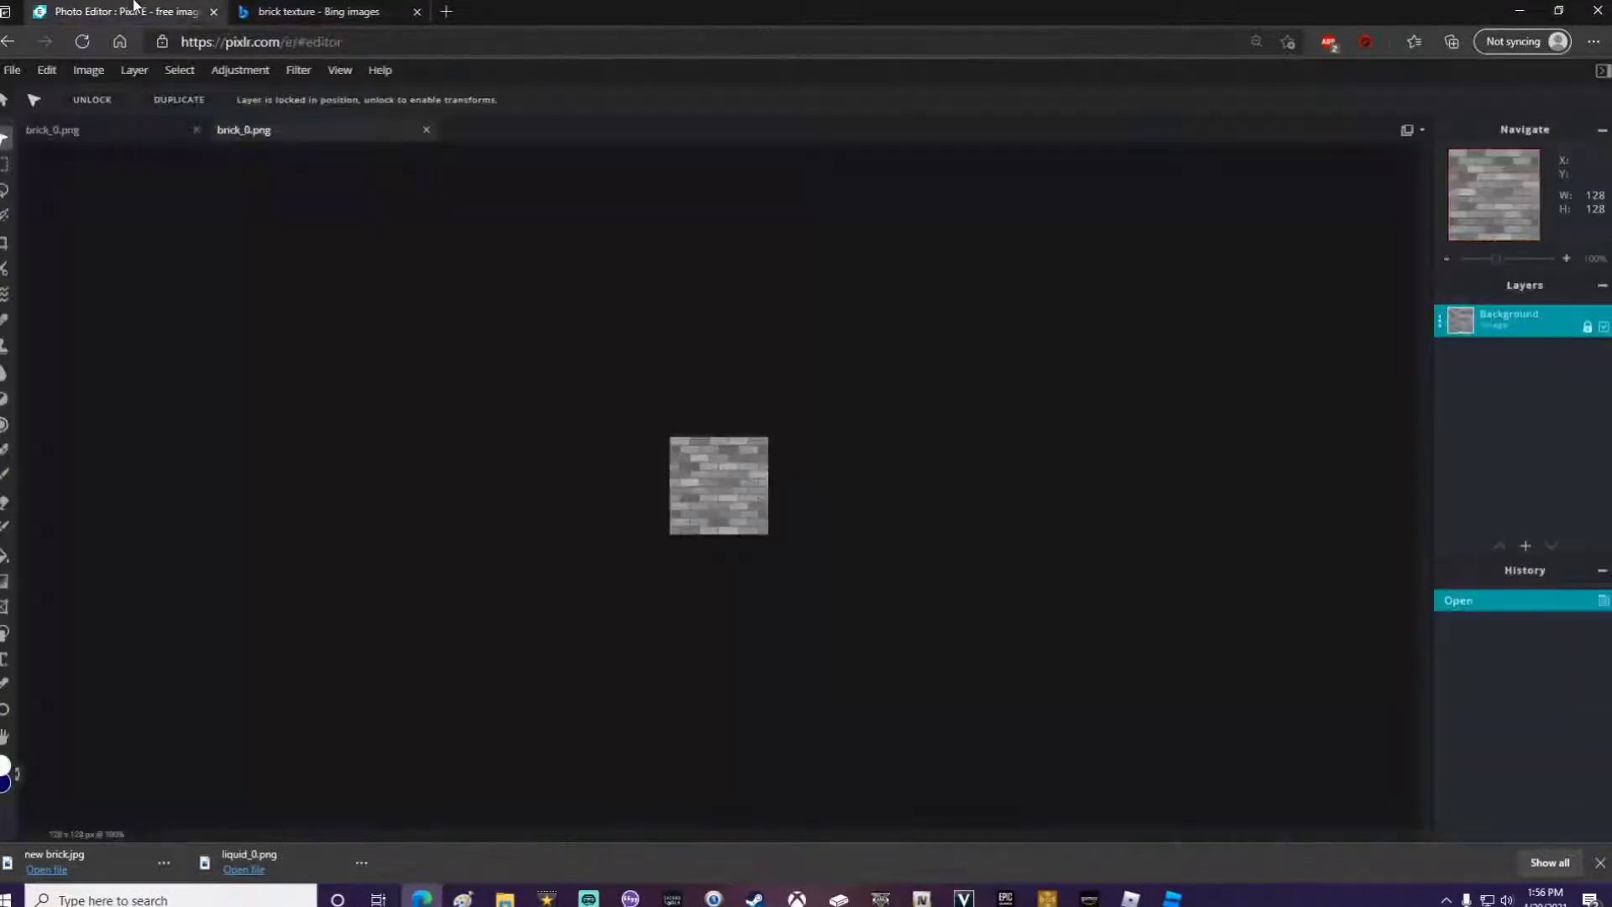
pyautogui.moveTo(1530, 552)
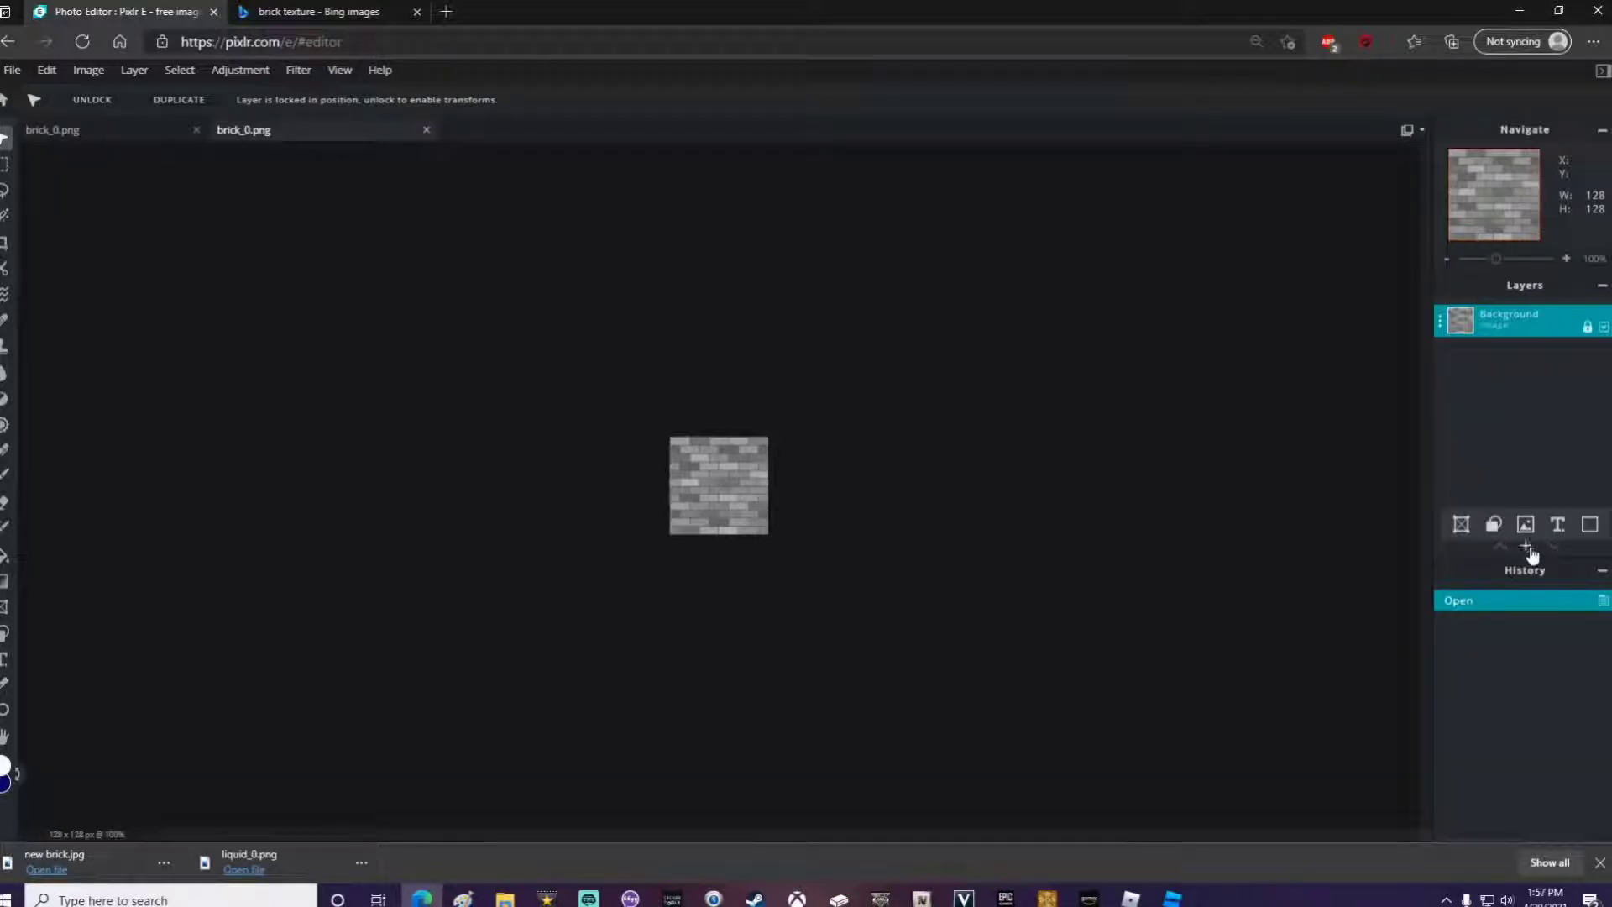
pyautogui.click(1528, 548)
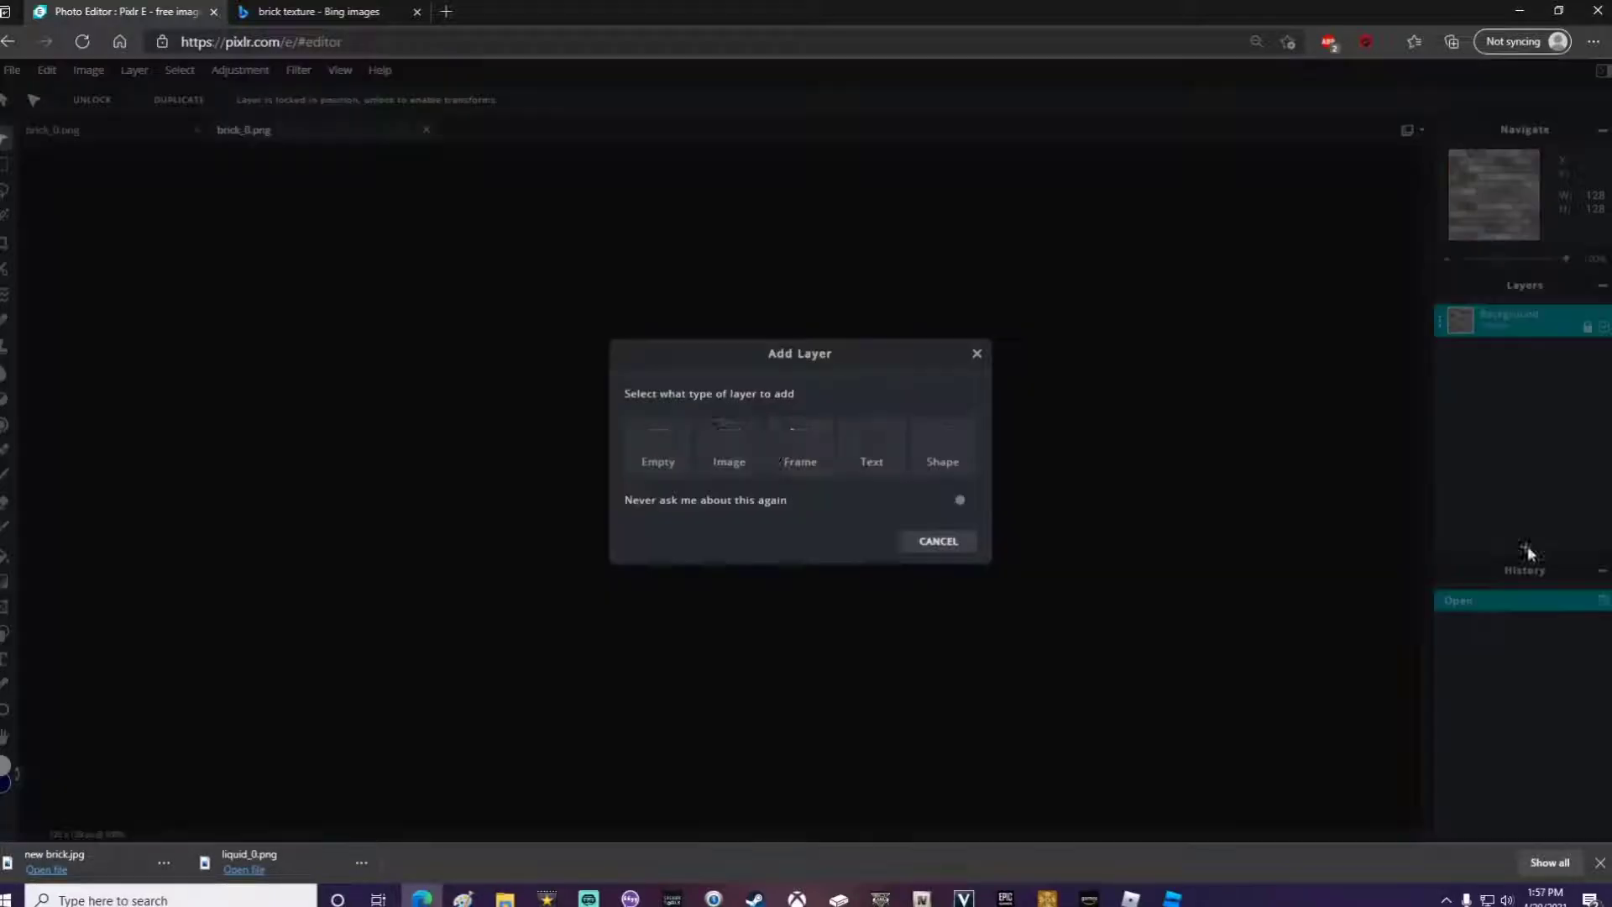
pyautogui.click(735, 459)
pyautogui.click(53, 130)
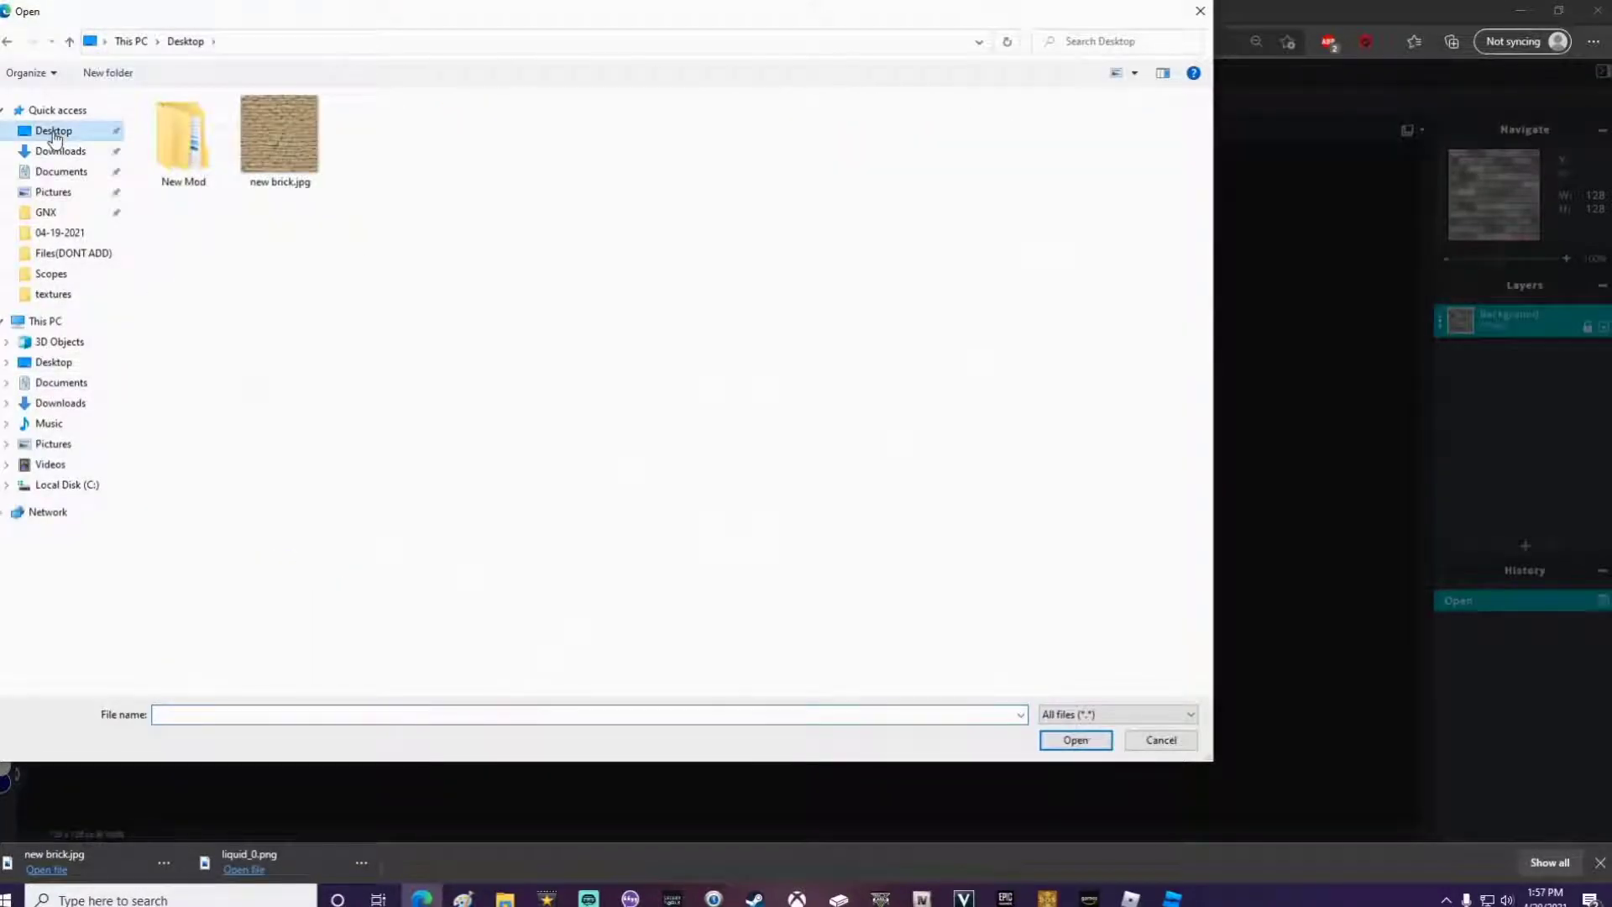
pyautogui.doubleClick(262, 158)
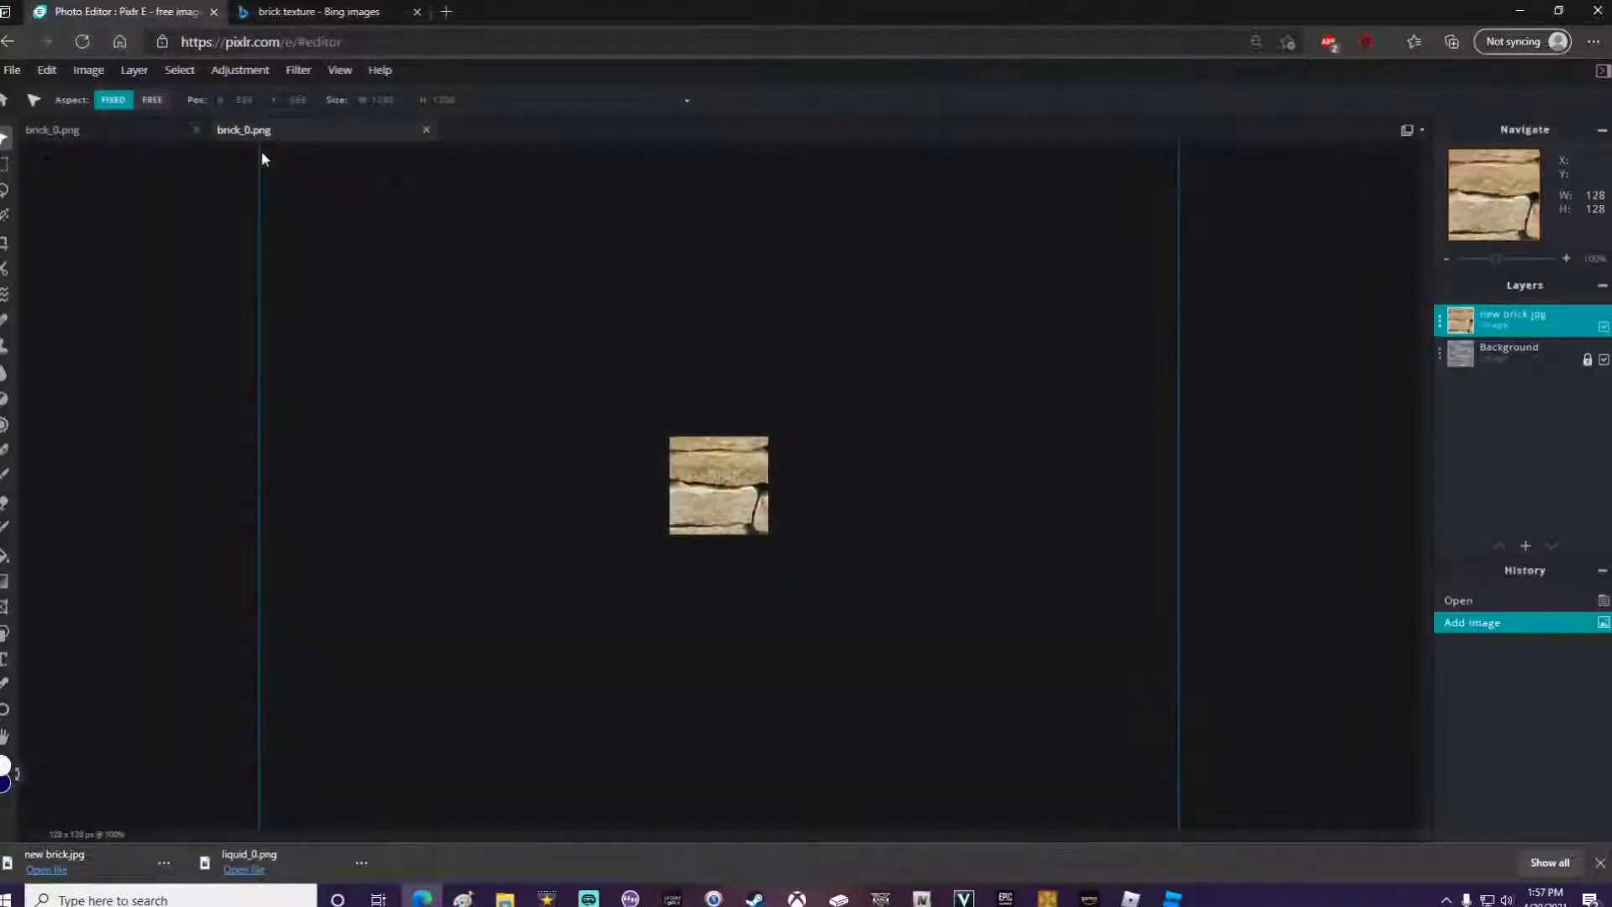
pyautogui.moveTo(524, 319); pyautogui.dragTo(630, 547)
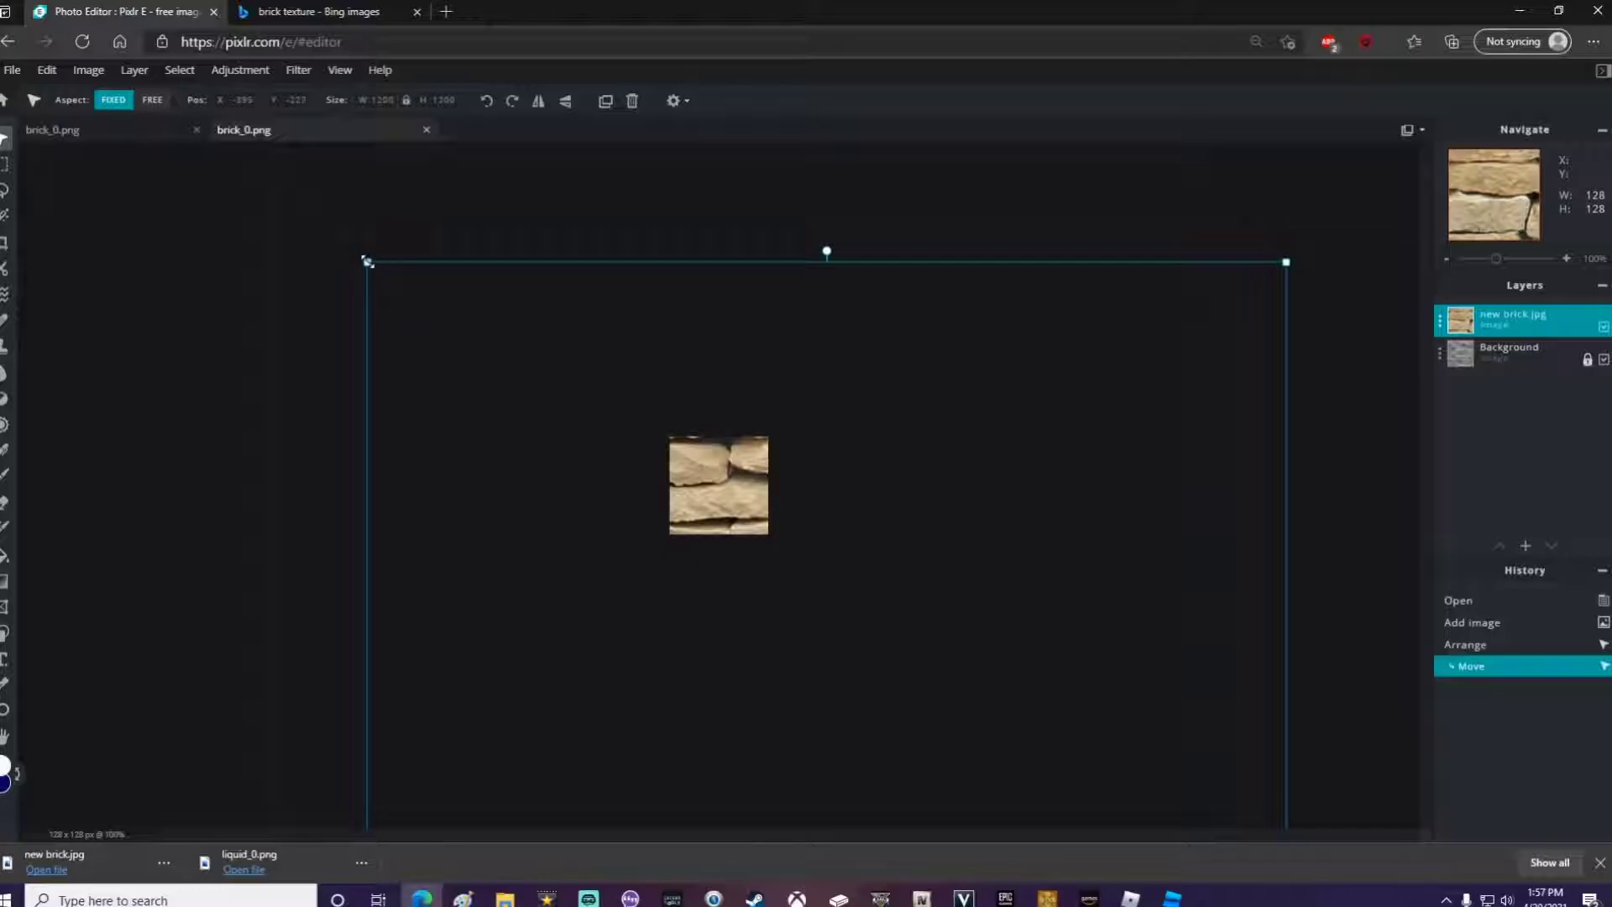
pyautogui.moveTo(367, 262); pyautogui.dragTo(622, 411)
# Step: Finish fitting the stone layer and download the brick texture as PNG brick_0.png
pyautogui.click(599, 386)
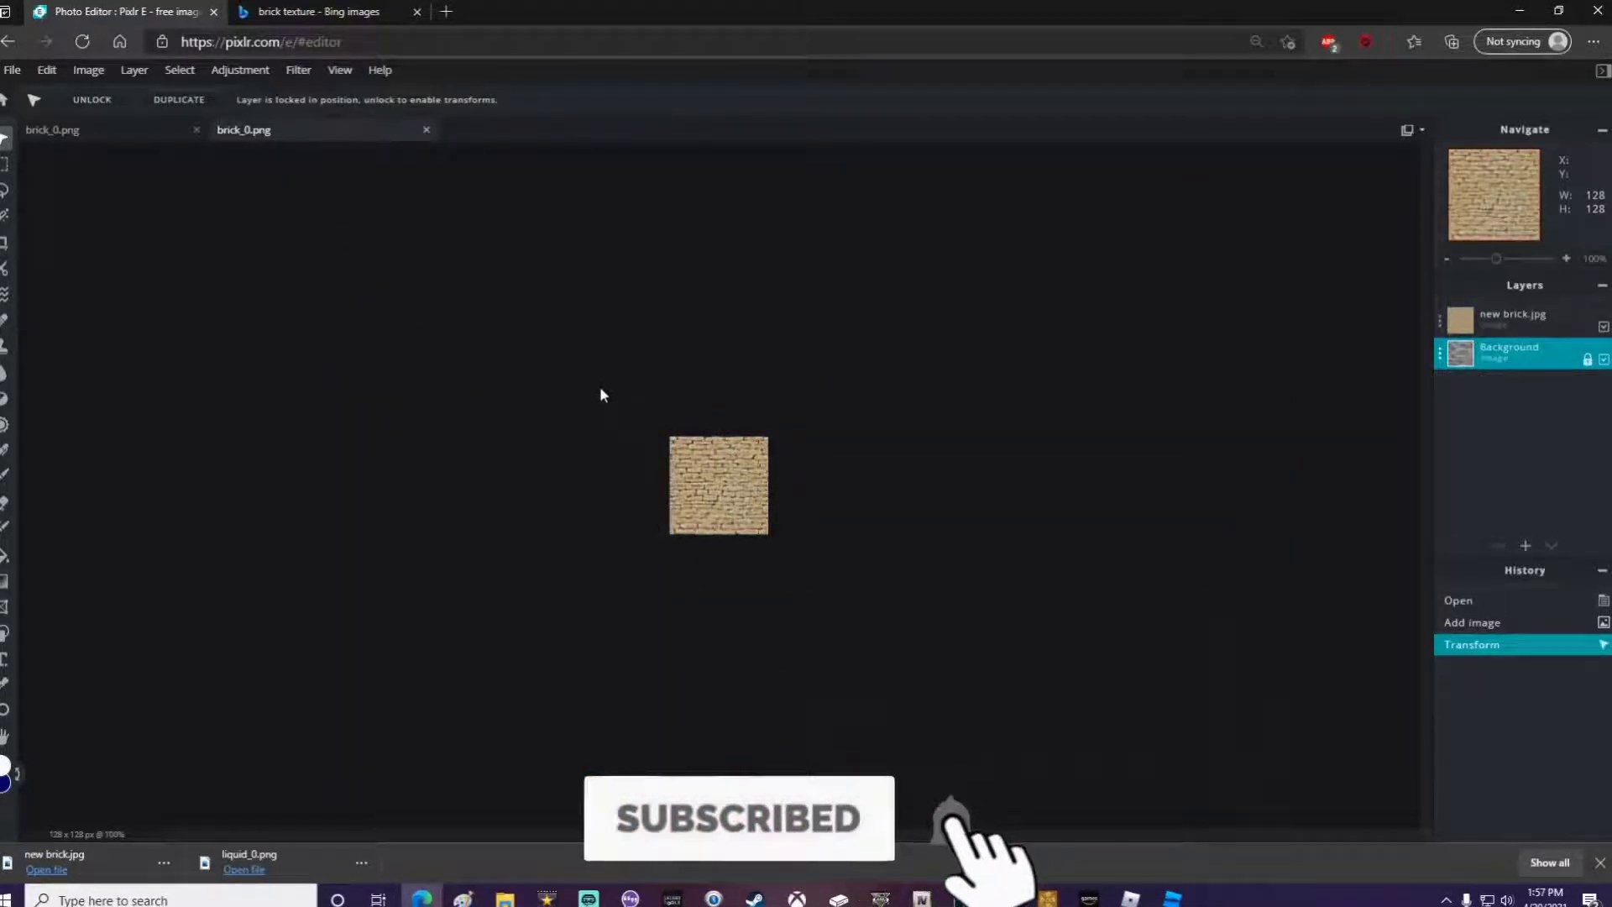
pyautogui.click(13, 70)
pyautogui.click(45, 212)
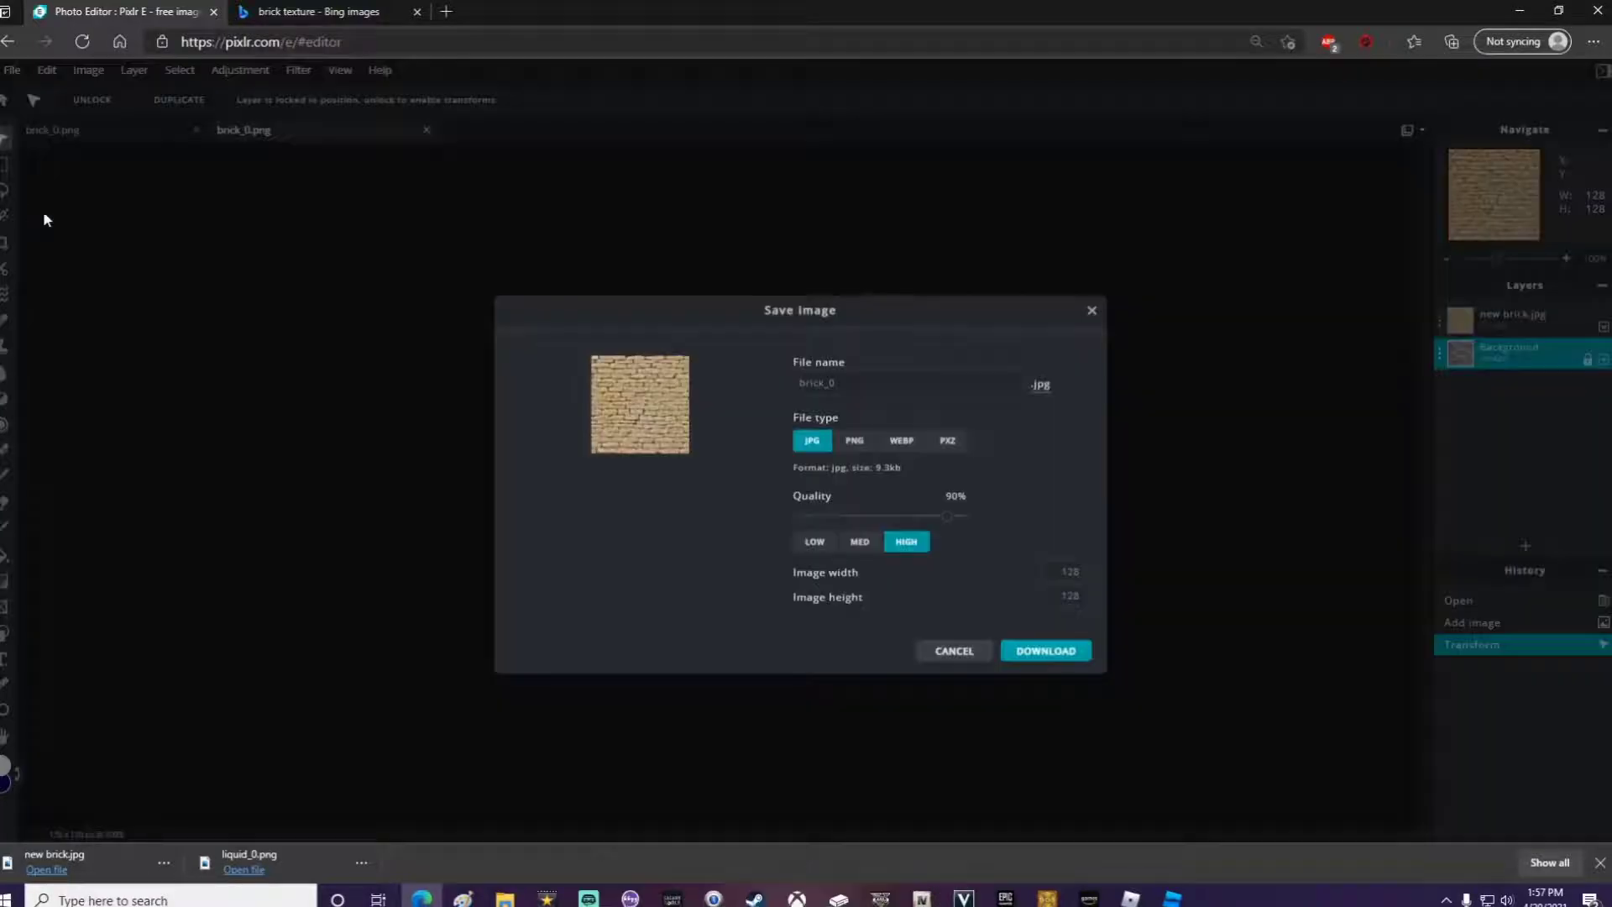
pyautogui.click(854, 443)
pyautogui.click(1025, 577)
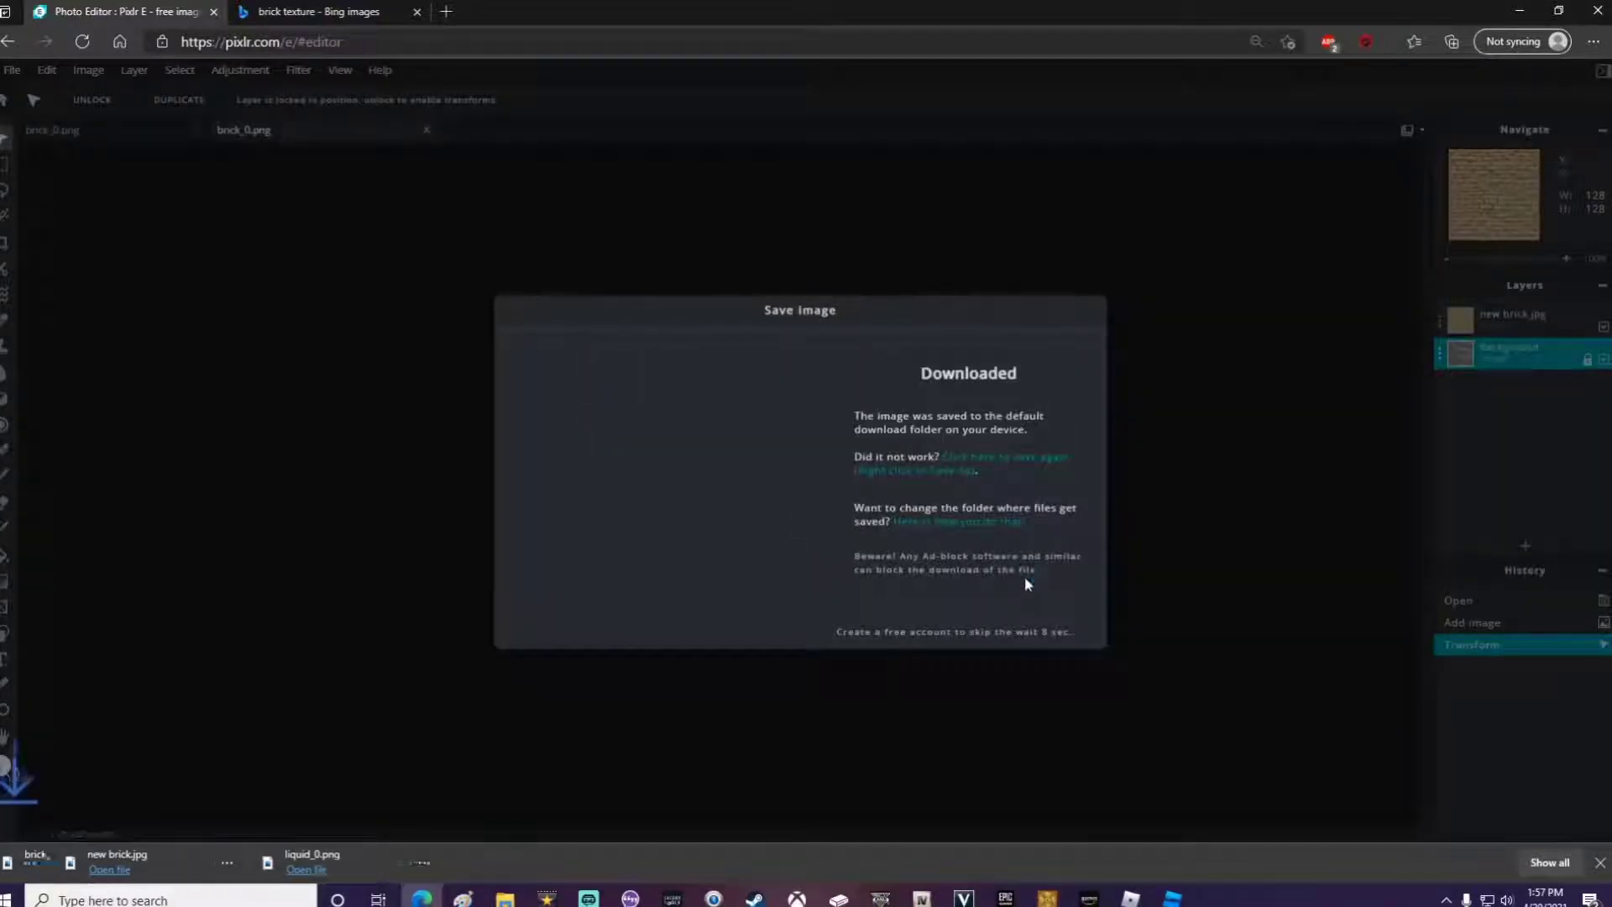
# Step: Move the downloaded brick_0.png from Downloads onto the Desktop and close the Downloads window
pyautogui.click(165, 868)
pyautogui.click(220, 715)
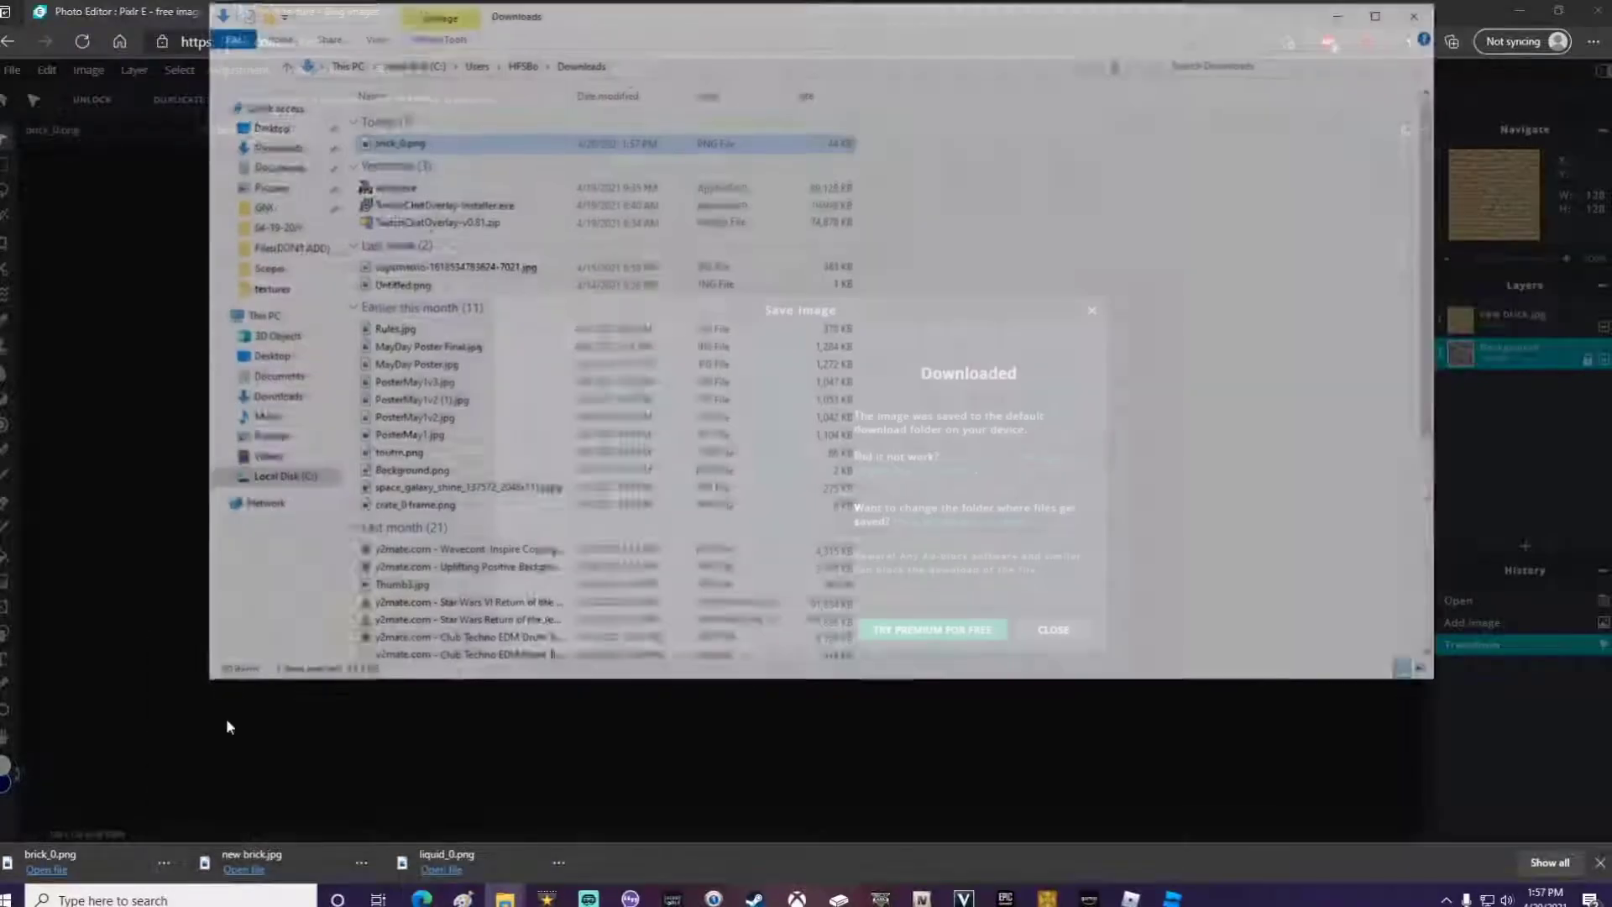
pyautogui.moveTo(396, 151); pyautogui.dragTo(260, 133)
pyautogui.click(1520, 32)
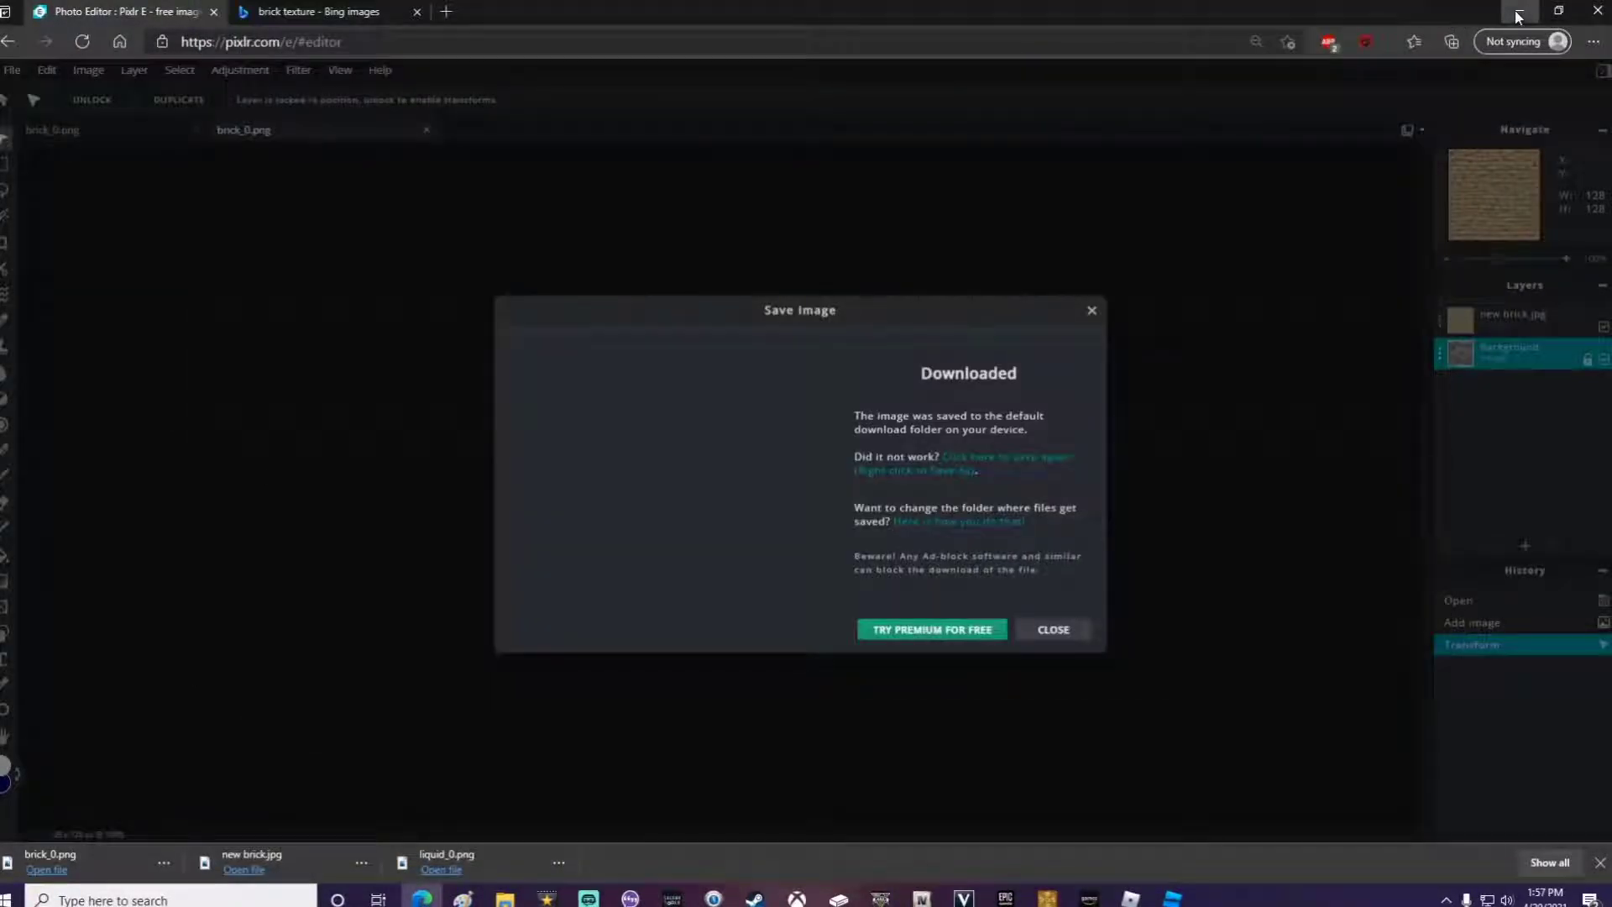
pyautogui.click(1519, 12)
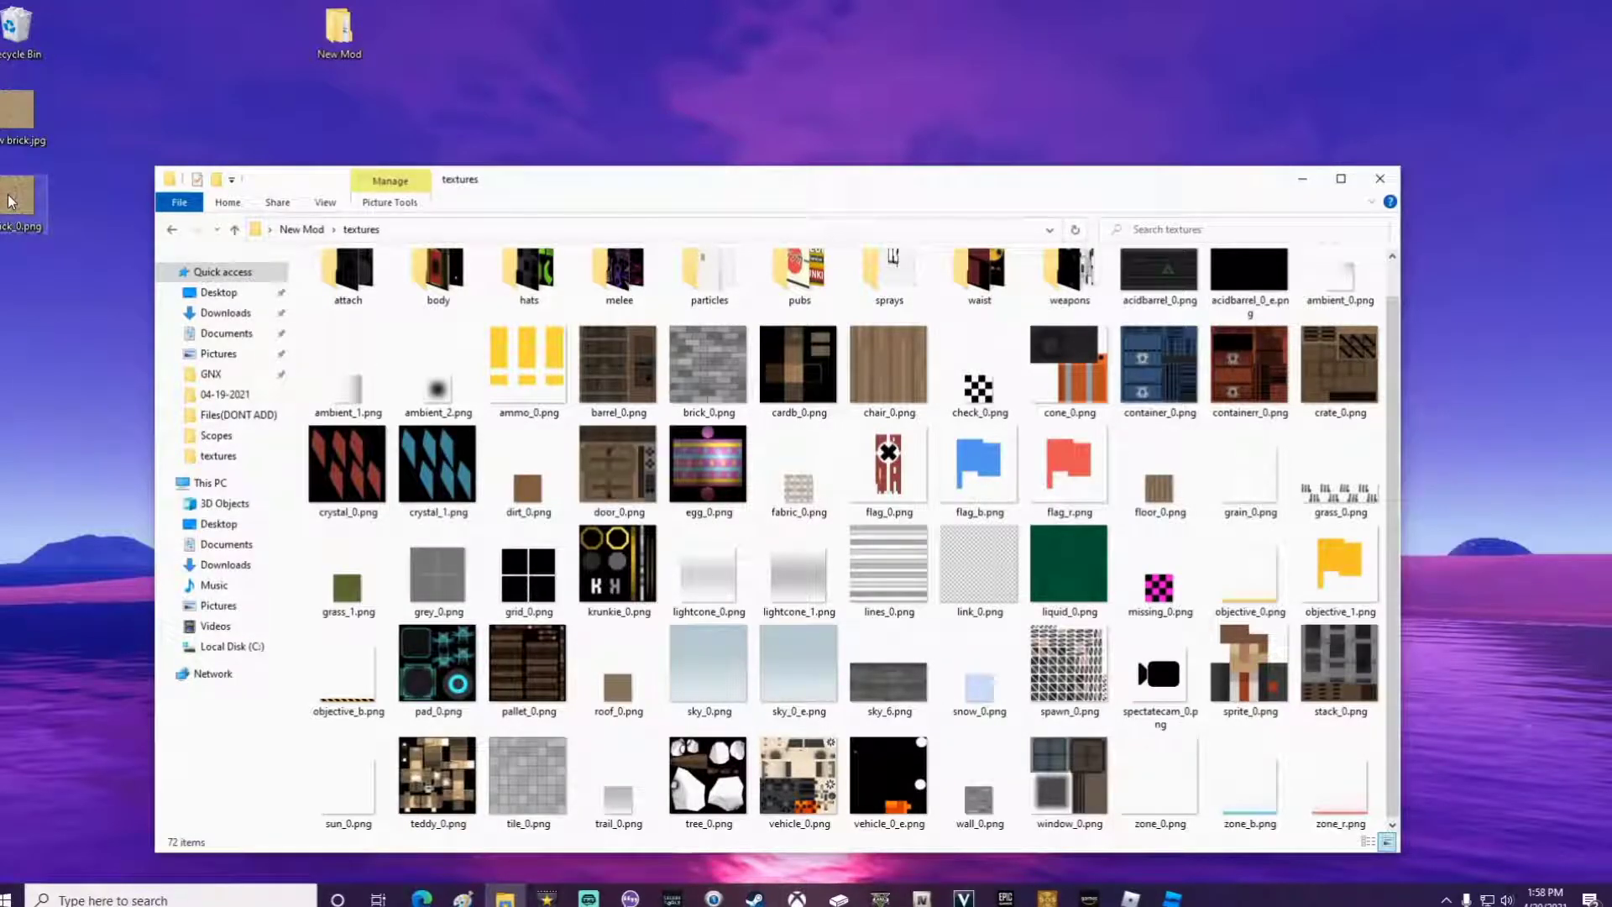
# Step: Drop the stone brick_0.png into textures, replace the old file, and open it to check
pyautogui.moveTo(10, 202); pyautogui.dragTo(458, 437)
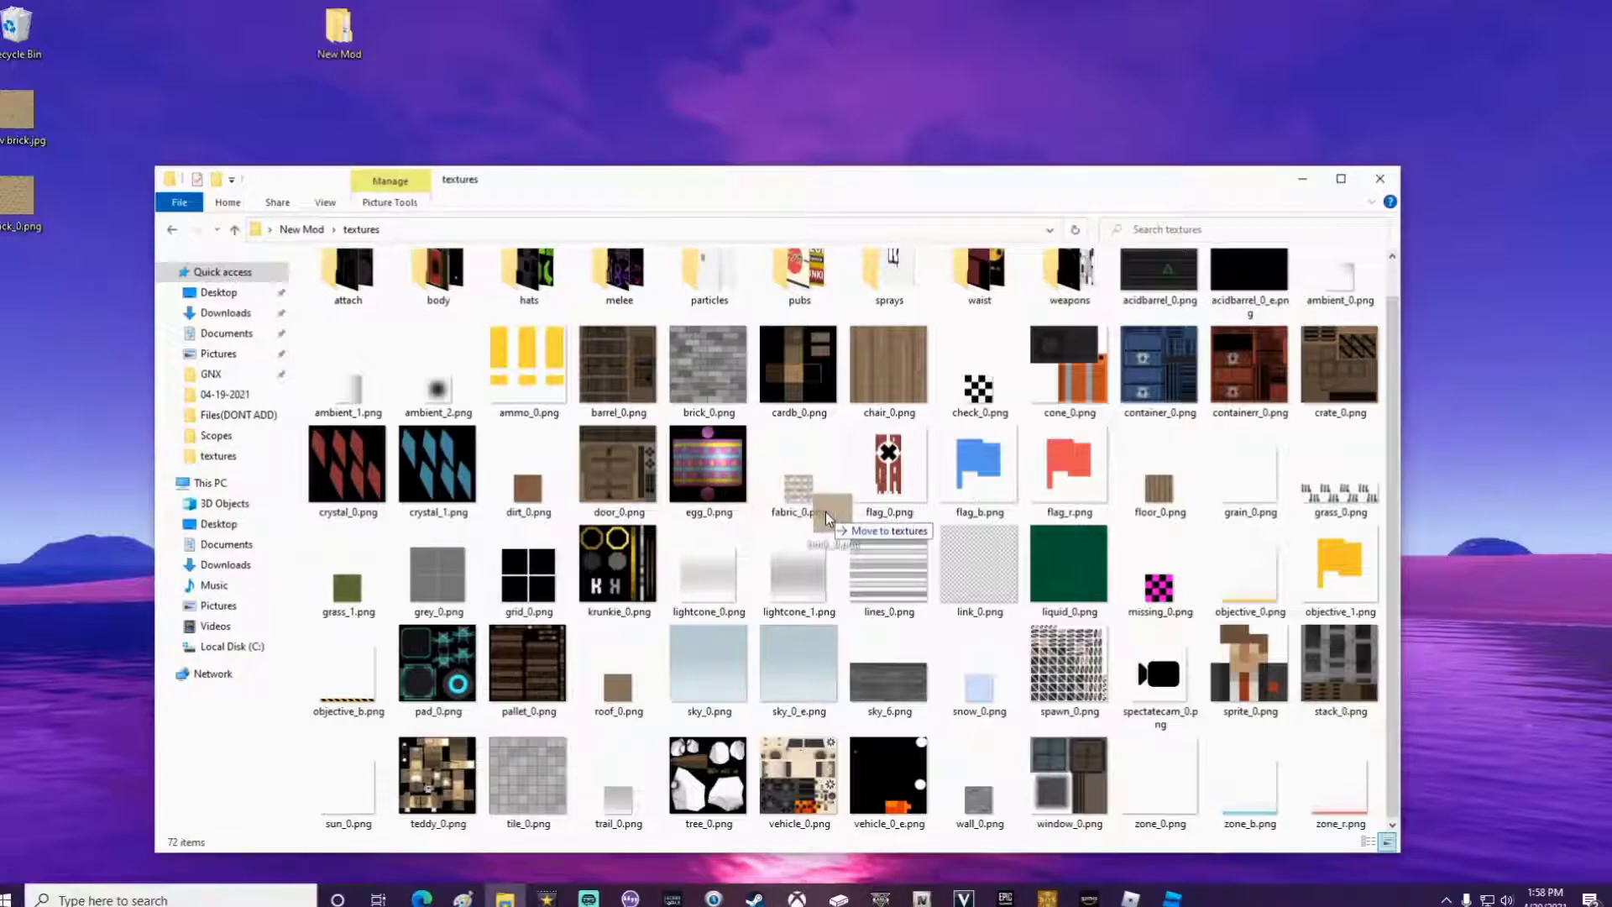
pyautogui.moveTo(825, 511); pyautogui.dragTo(829, 512)
pyautogui.click(769, 314)
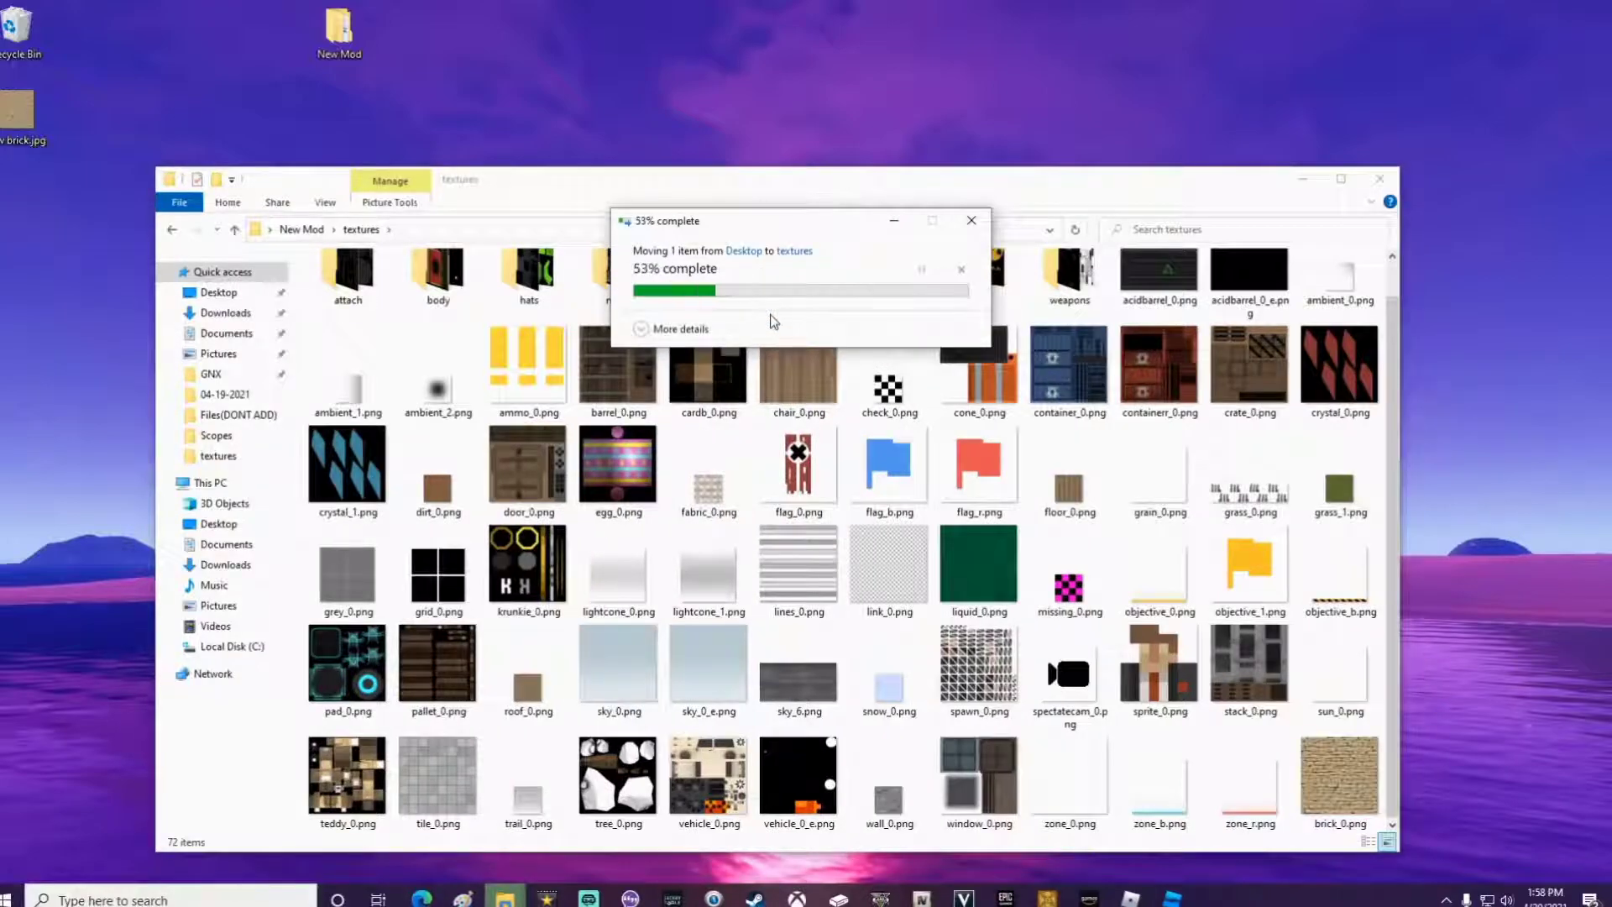
pyautogui.doubleClick(1370, 783)
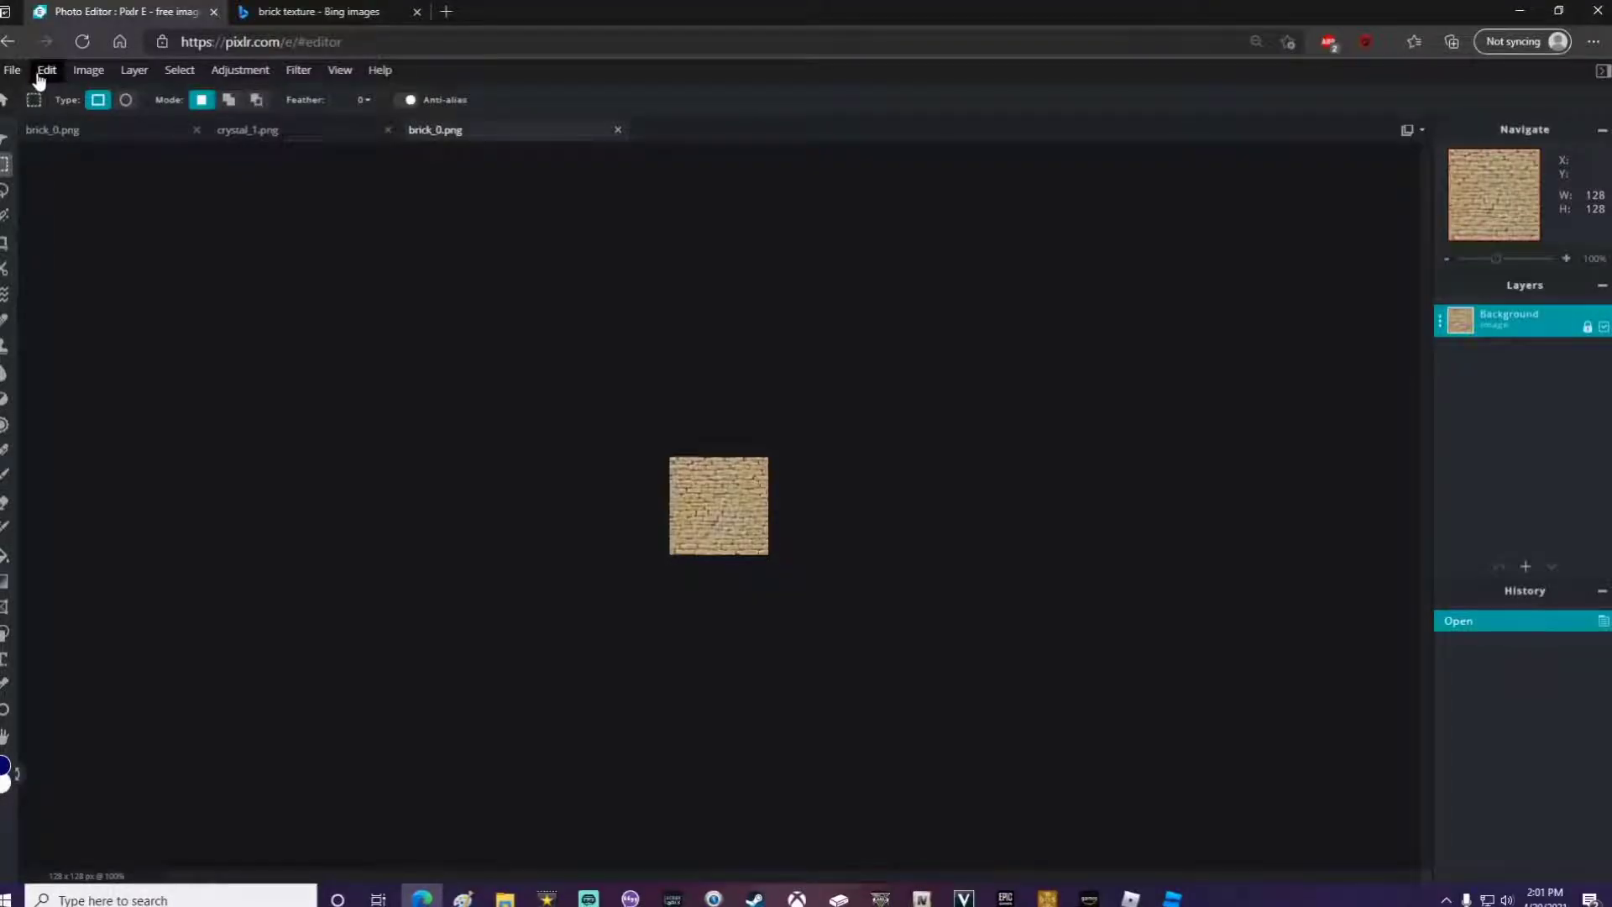
# Step: Open containerr_0.png and shift its hue from orange to green (hue 93) with Hue & saturation
pyautogui.click(15, 71)
pyautogui.click(34, 115)
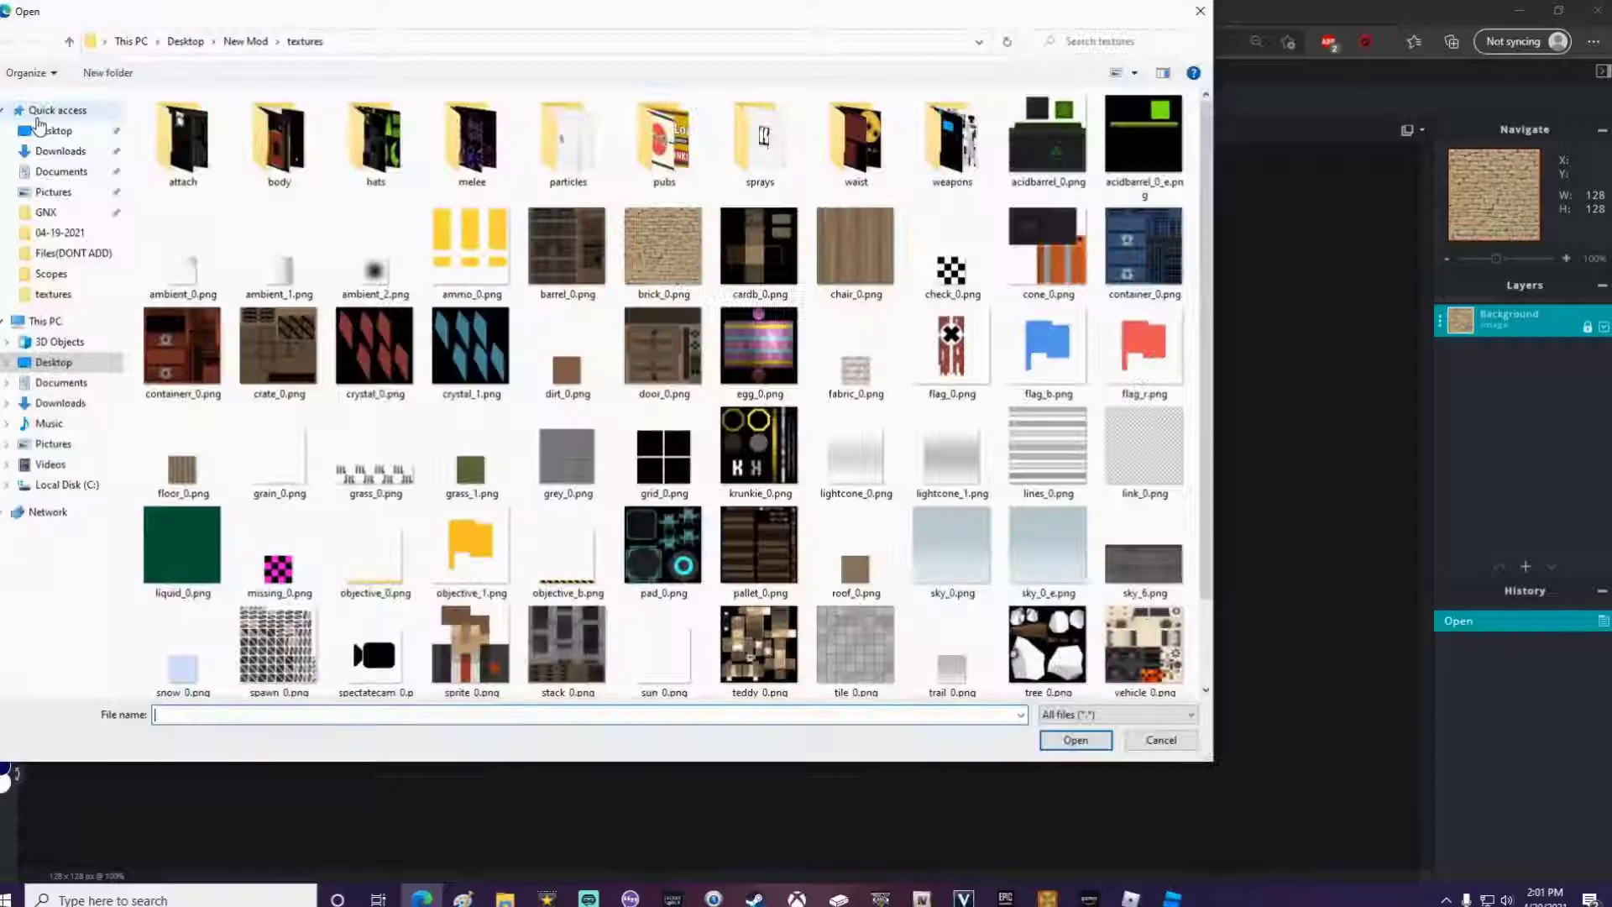
pyautogui.doubleClick(182, 346)
pyautogui.click(241, 71)
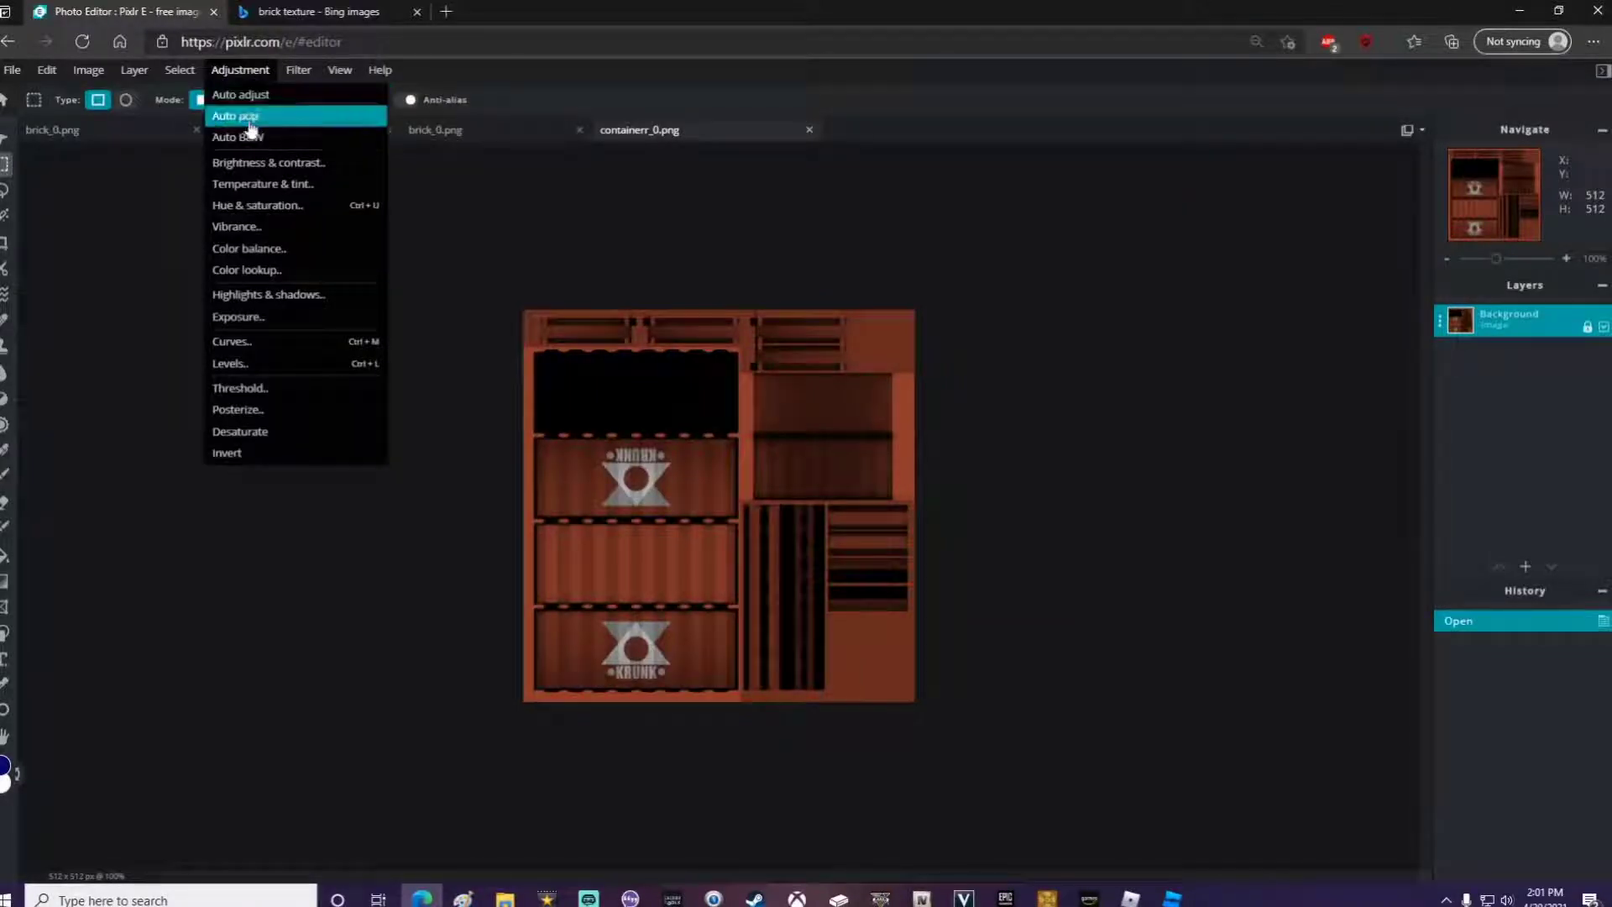
pyautogui.click(258, 206)
pyautogui.moveTo(799, 475); pyautogui.dragTo(882, 475)
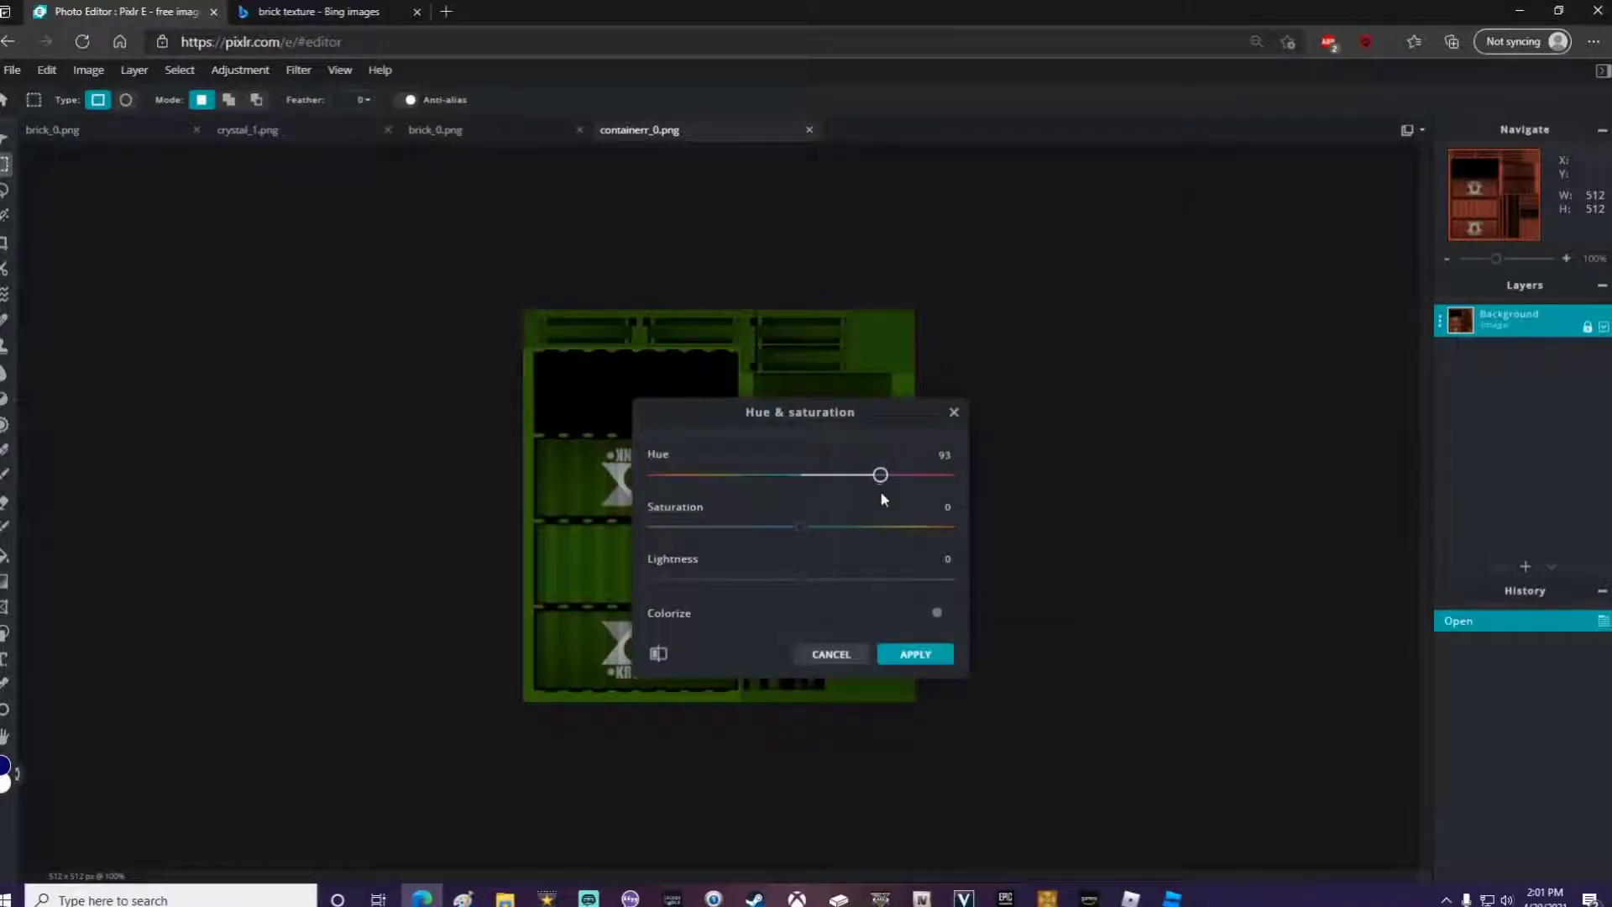
pyautogui.moveTo(800, 527); pyautogui.dragTo(834, 526)
pyautogui.moveTo(809, 415); pyautogui.dragTo(1167, 299)
pyautogui.click(1267, 544)
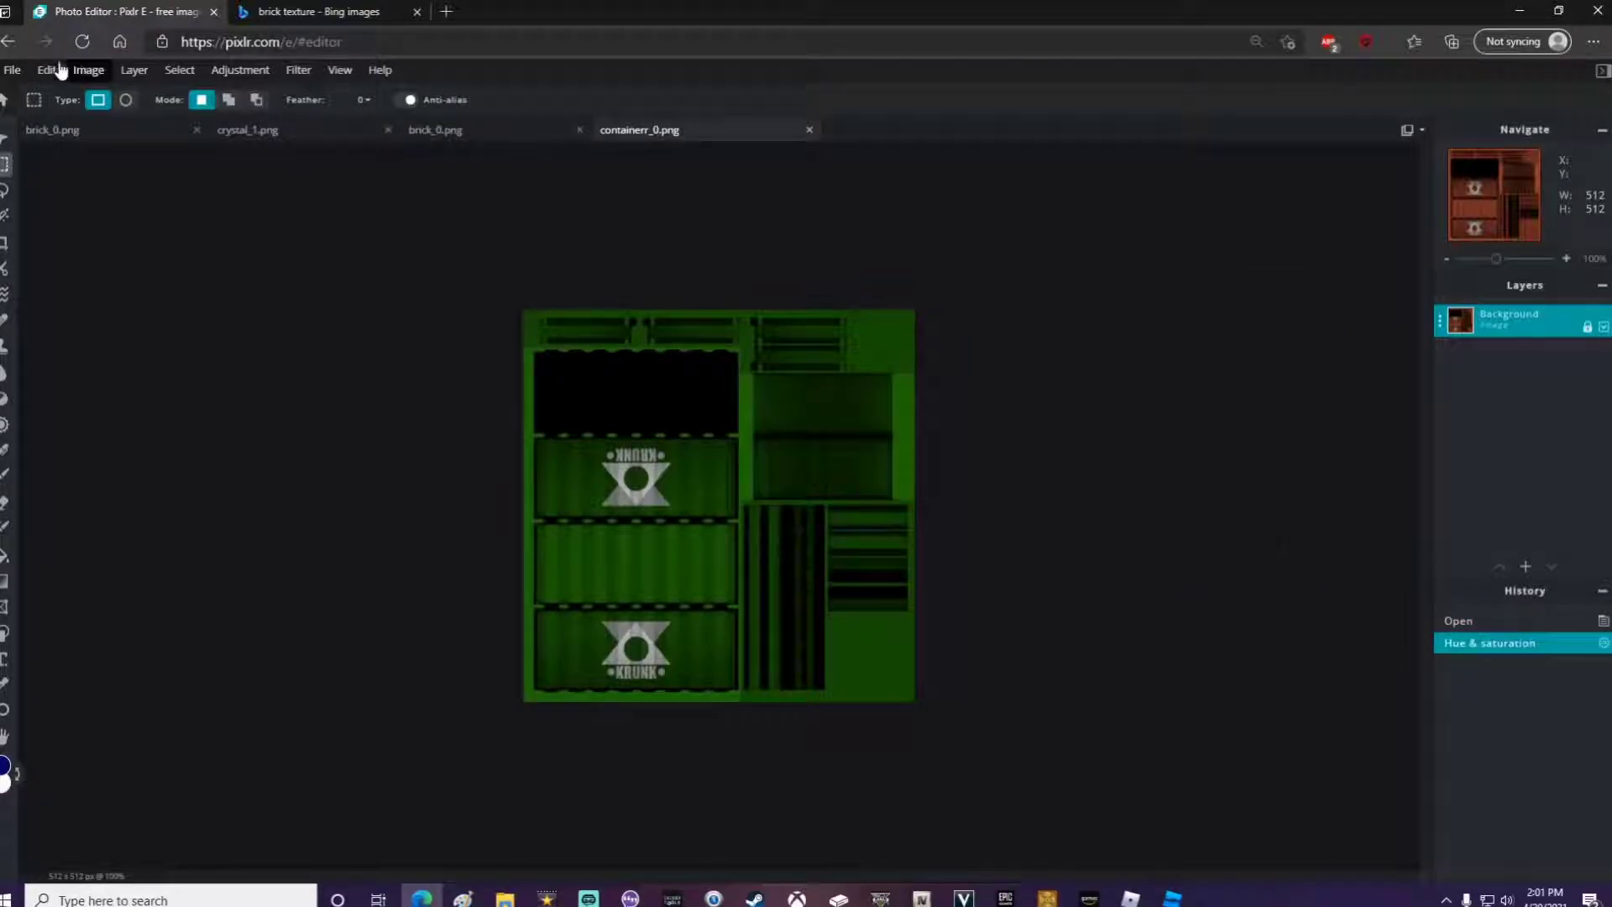
# Step: Download the green containerr_0.png as a PNG
pyautogui.click(9, 72)
pyautogui.click(32, 204)
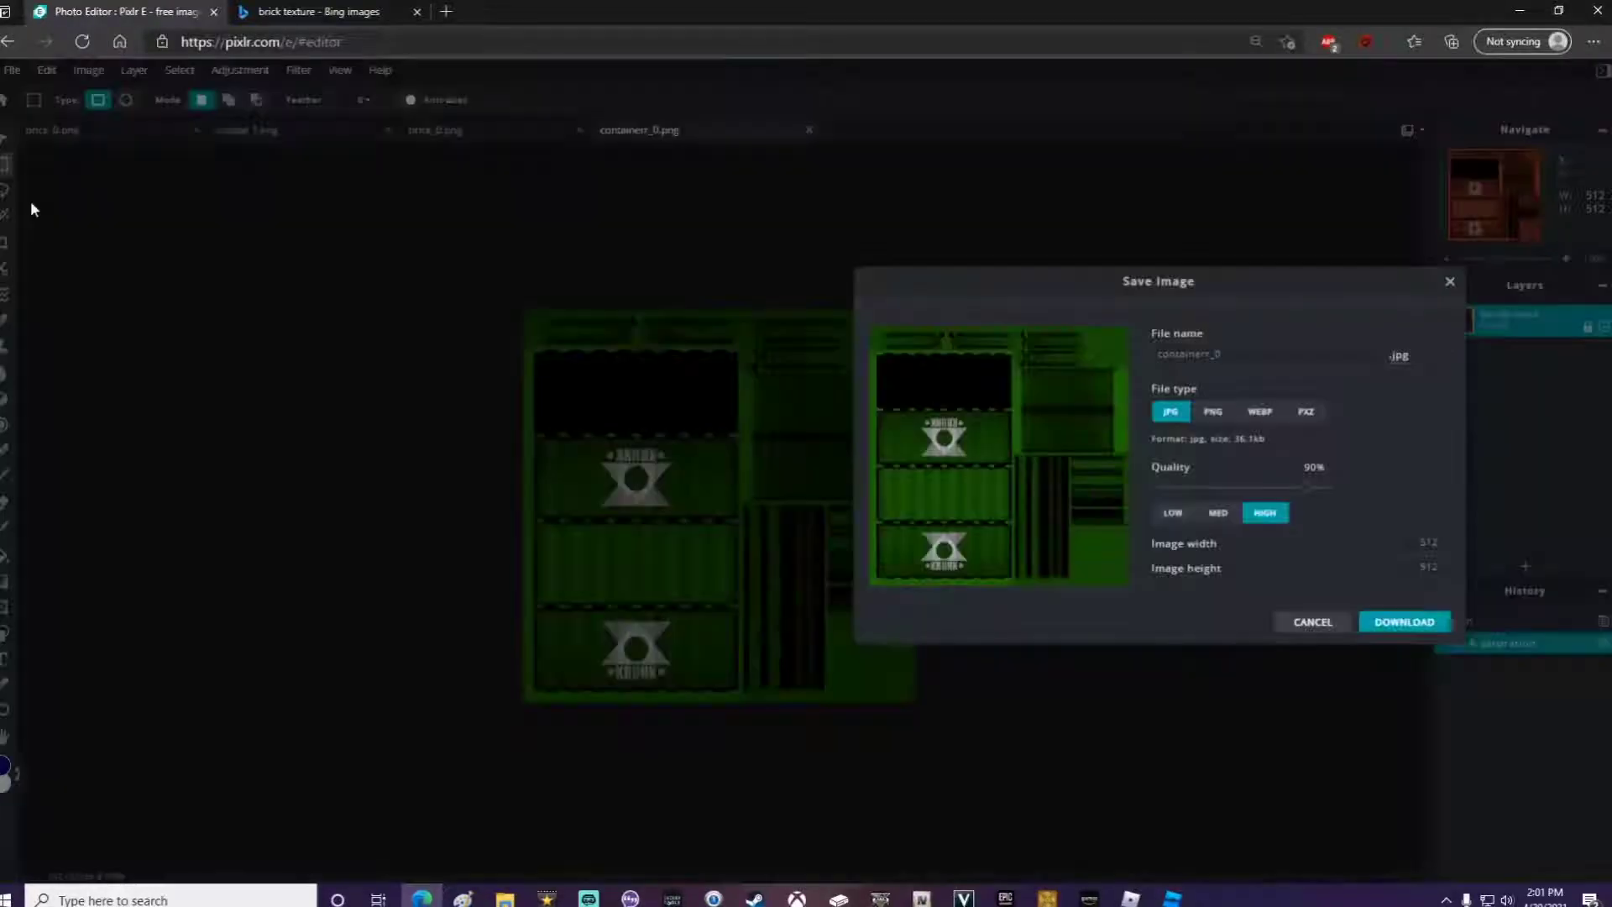
pyautogui.click(1212, 413)
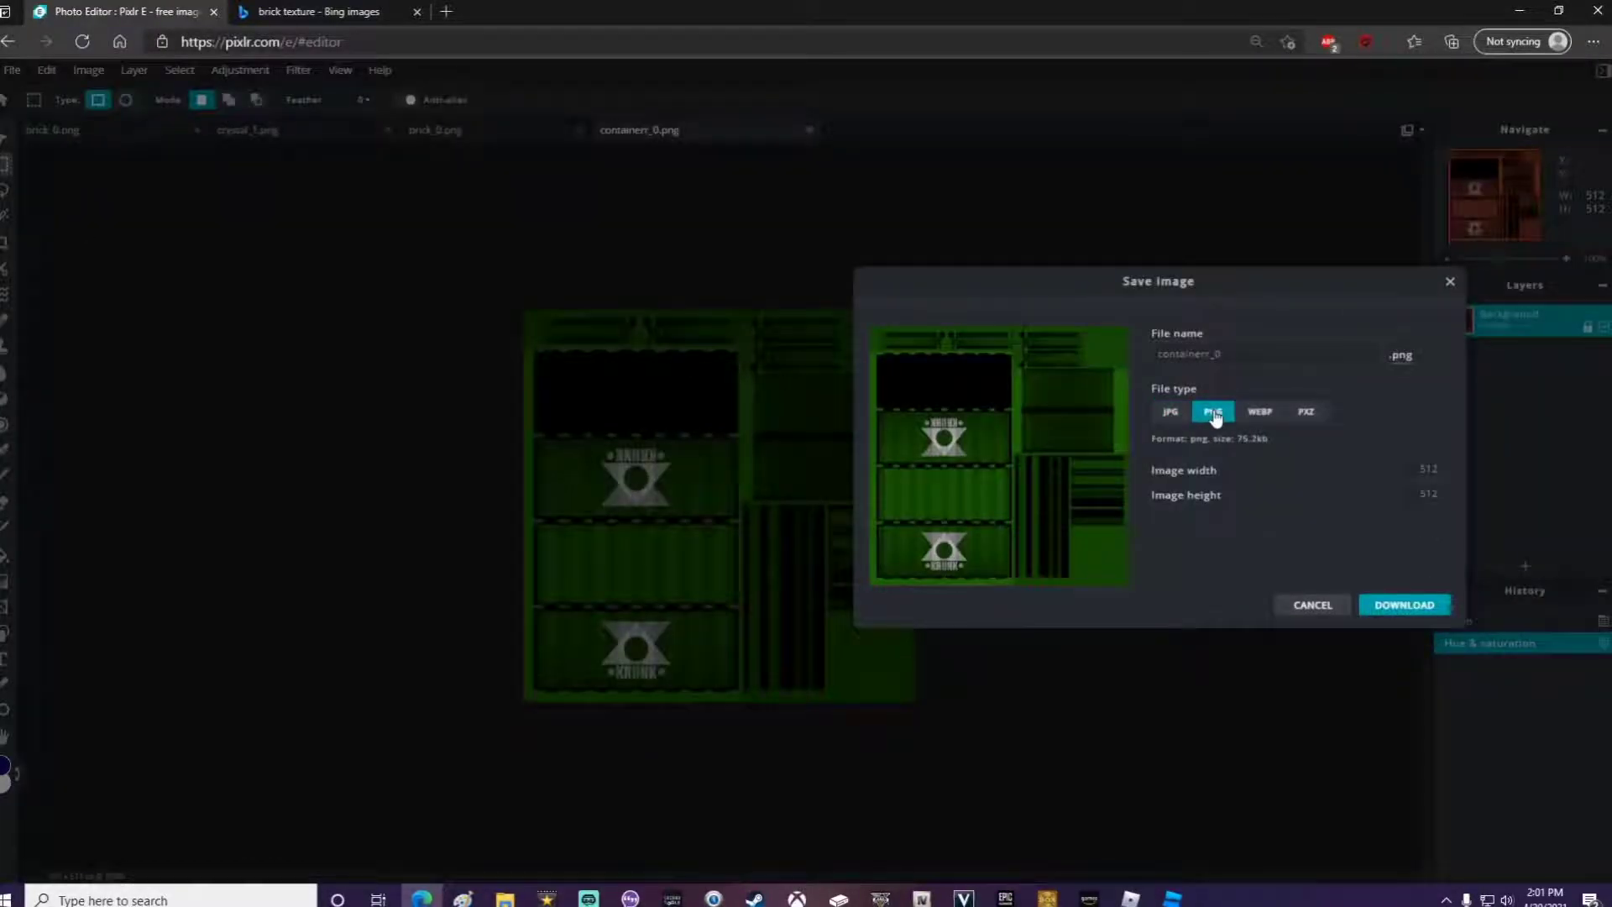
pyautogui.click(1438, 604)
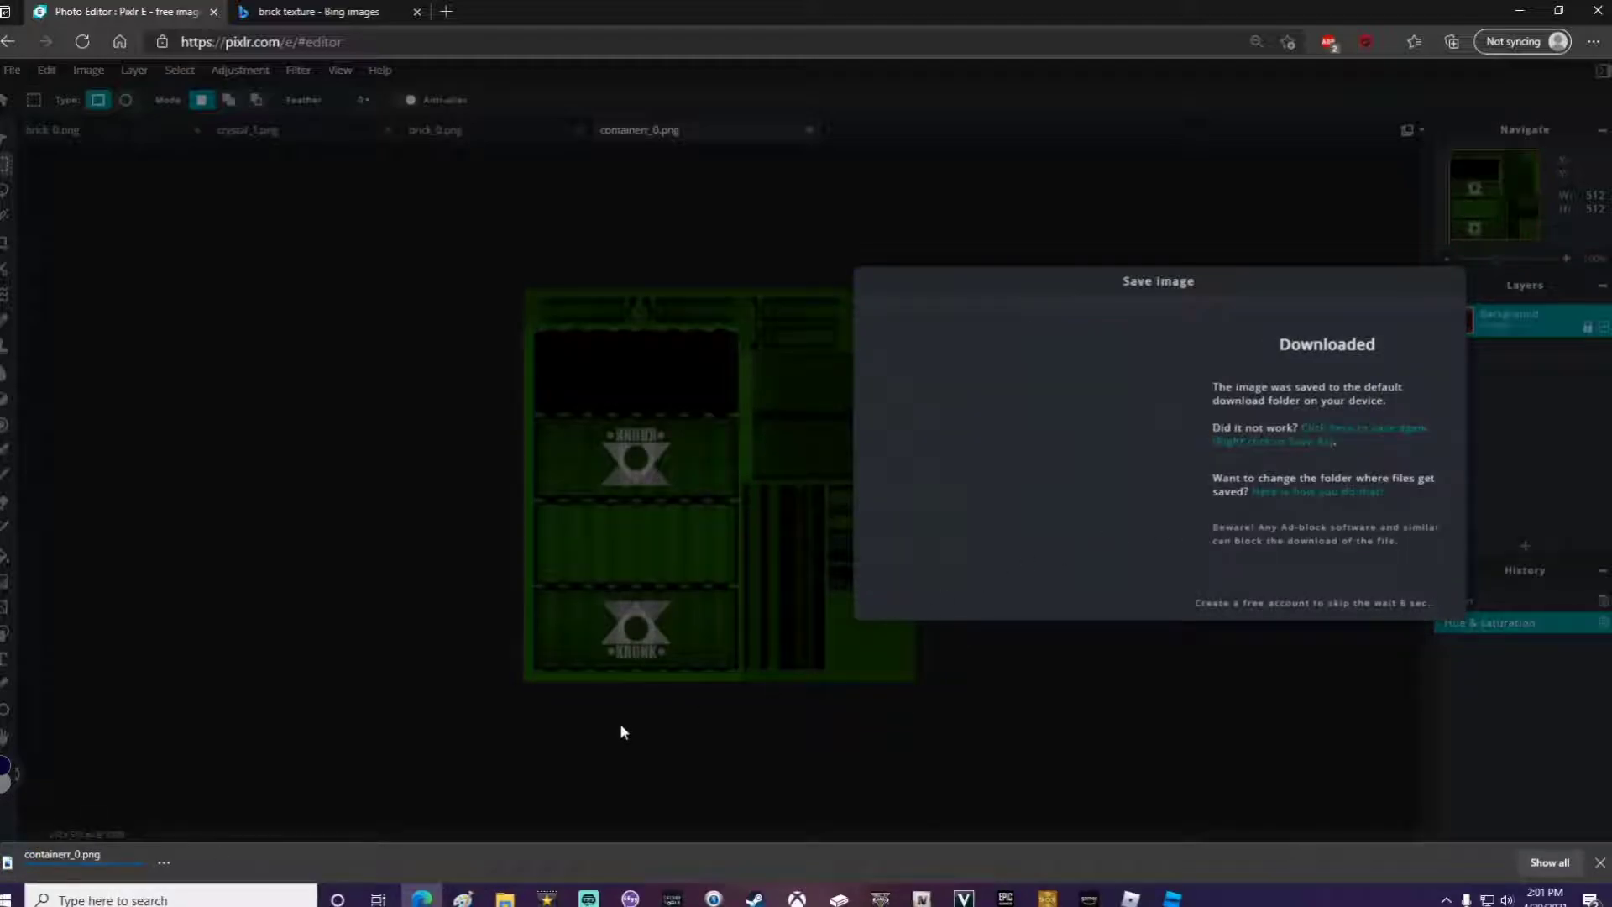
# Step: Move the downloaded containerr_0.png via the Desktop into textures, replacing the old file
pyautogui.click(166, 871)
pyautogui.click(240, 719)
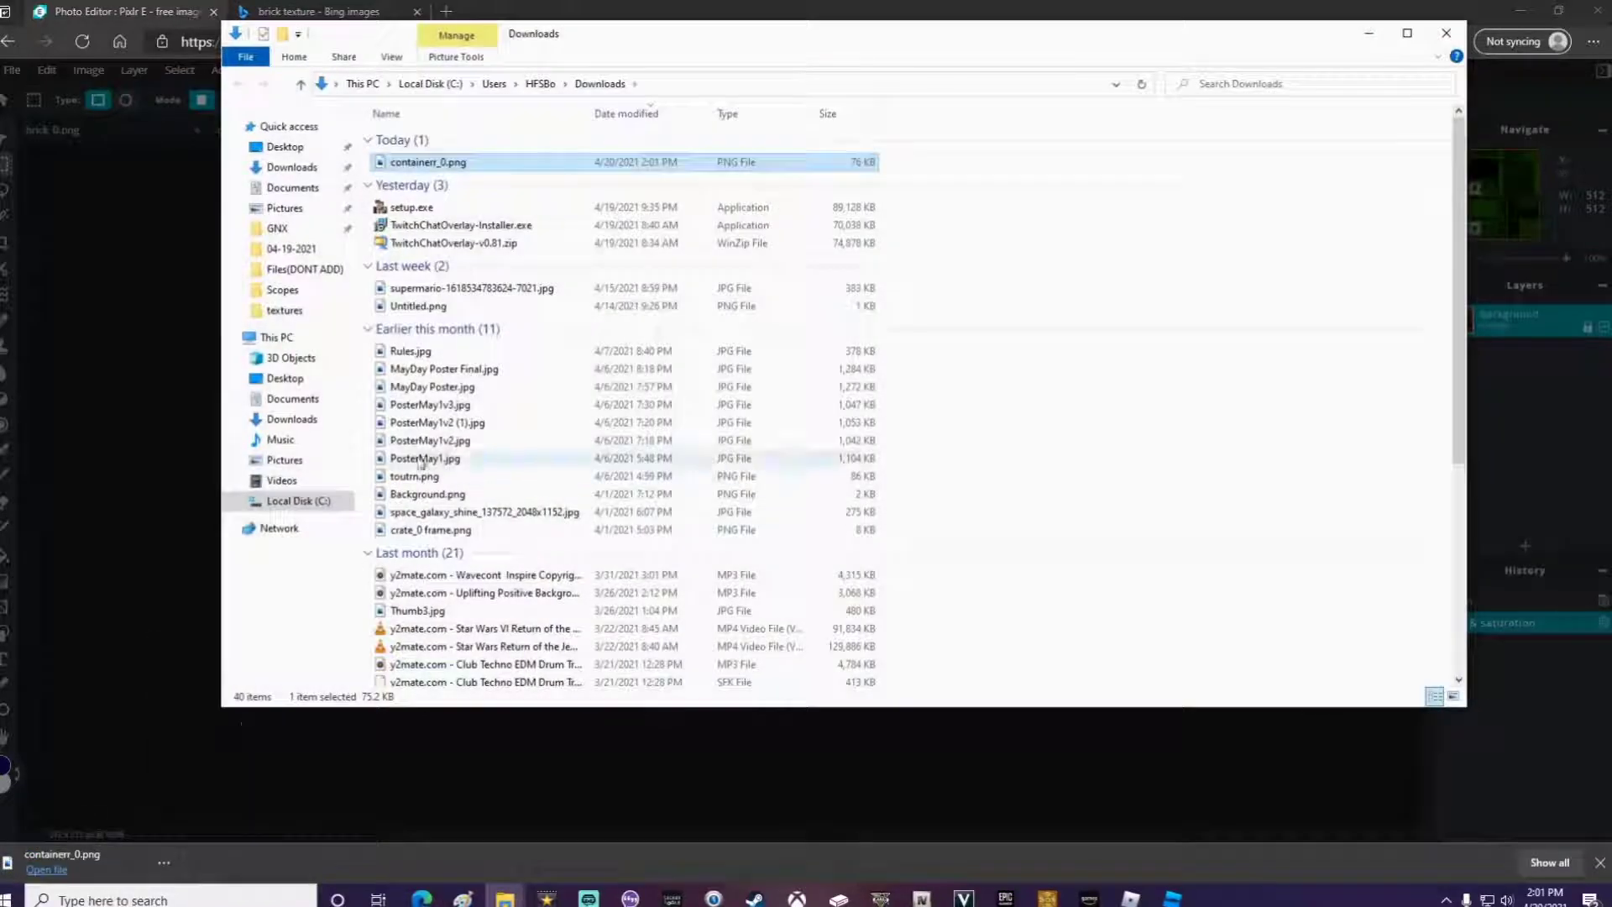
pyautogui.moveTo(428, 162); pyautogui.dragTo(295, 152)
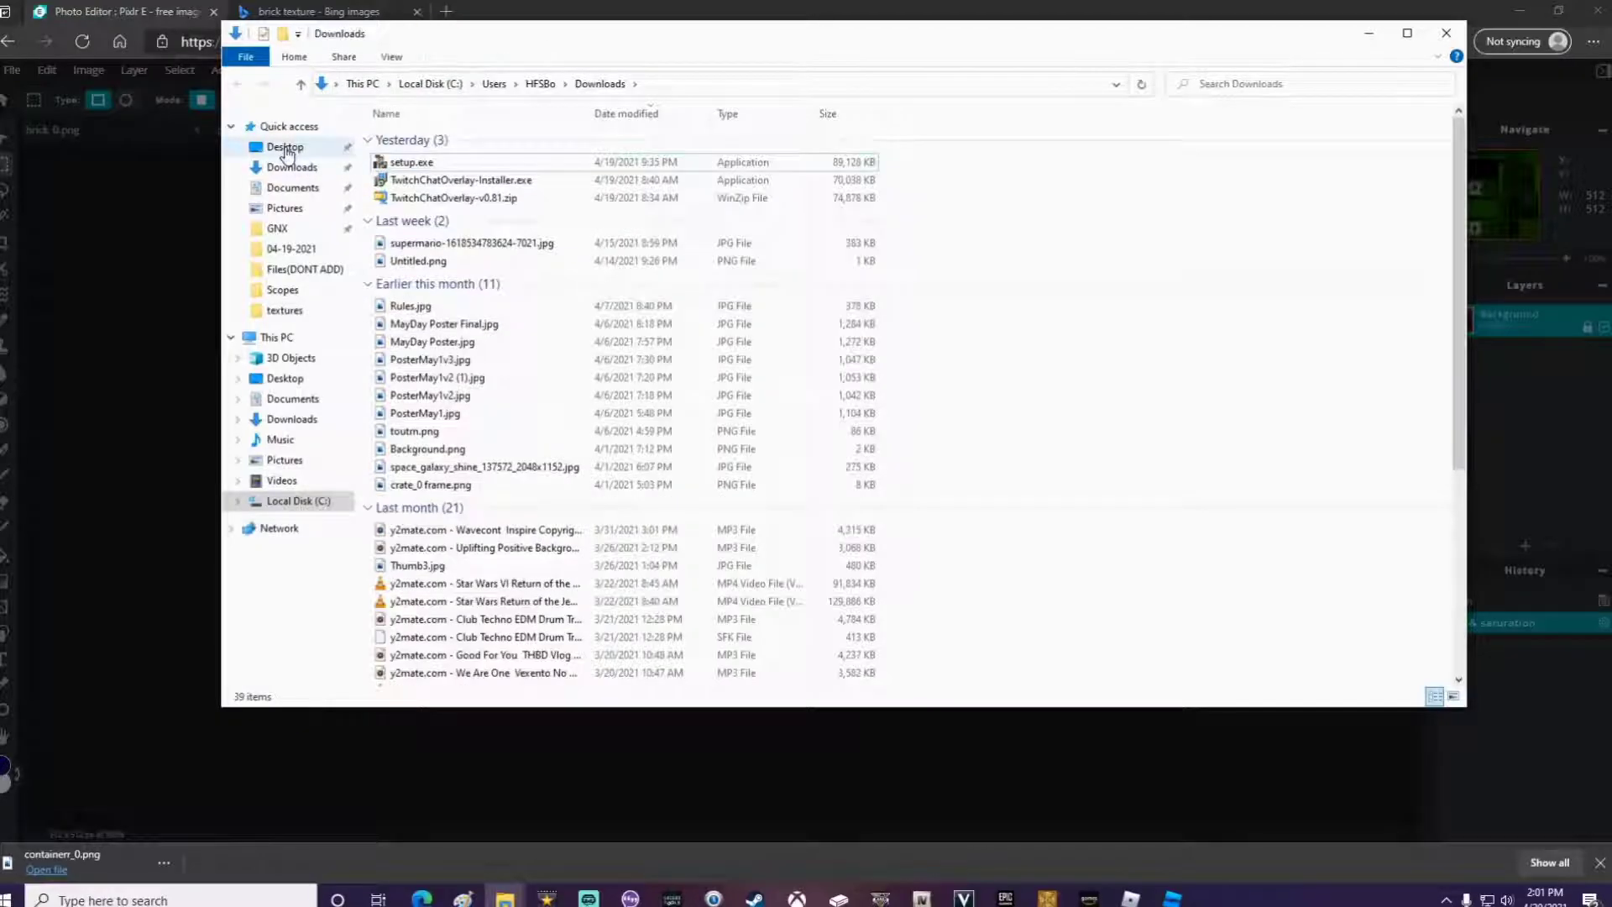
pyautogui.click(1446, 33)
pyautogui.click(1513, 18)
pyautogui.click(23, 201)
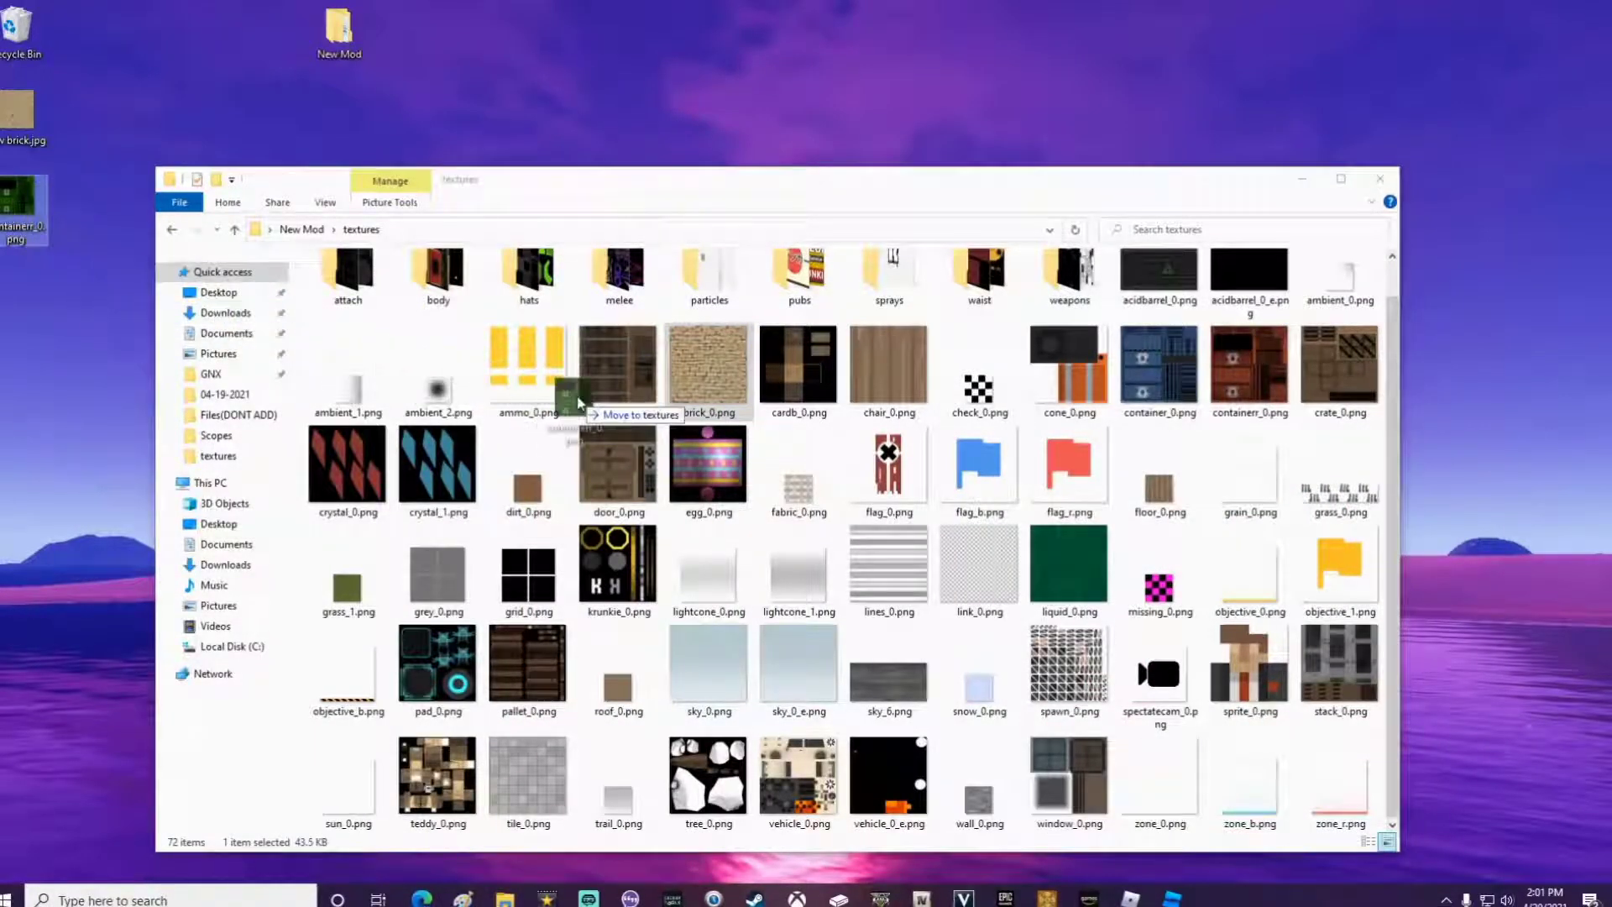
pyautogui.moveTo(578, 403); pyautogui.dragTo(882, 518)
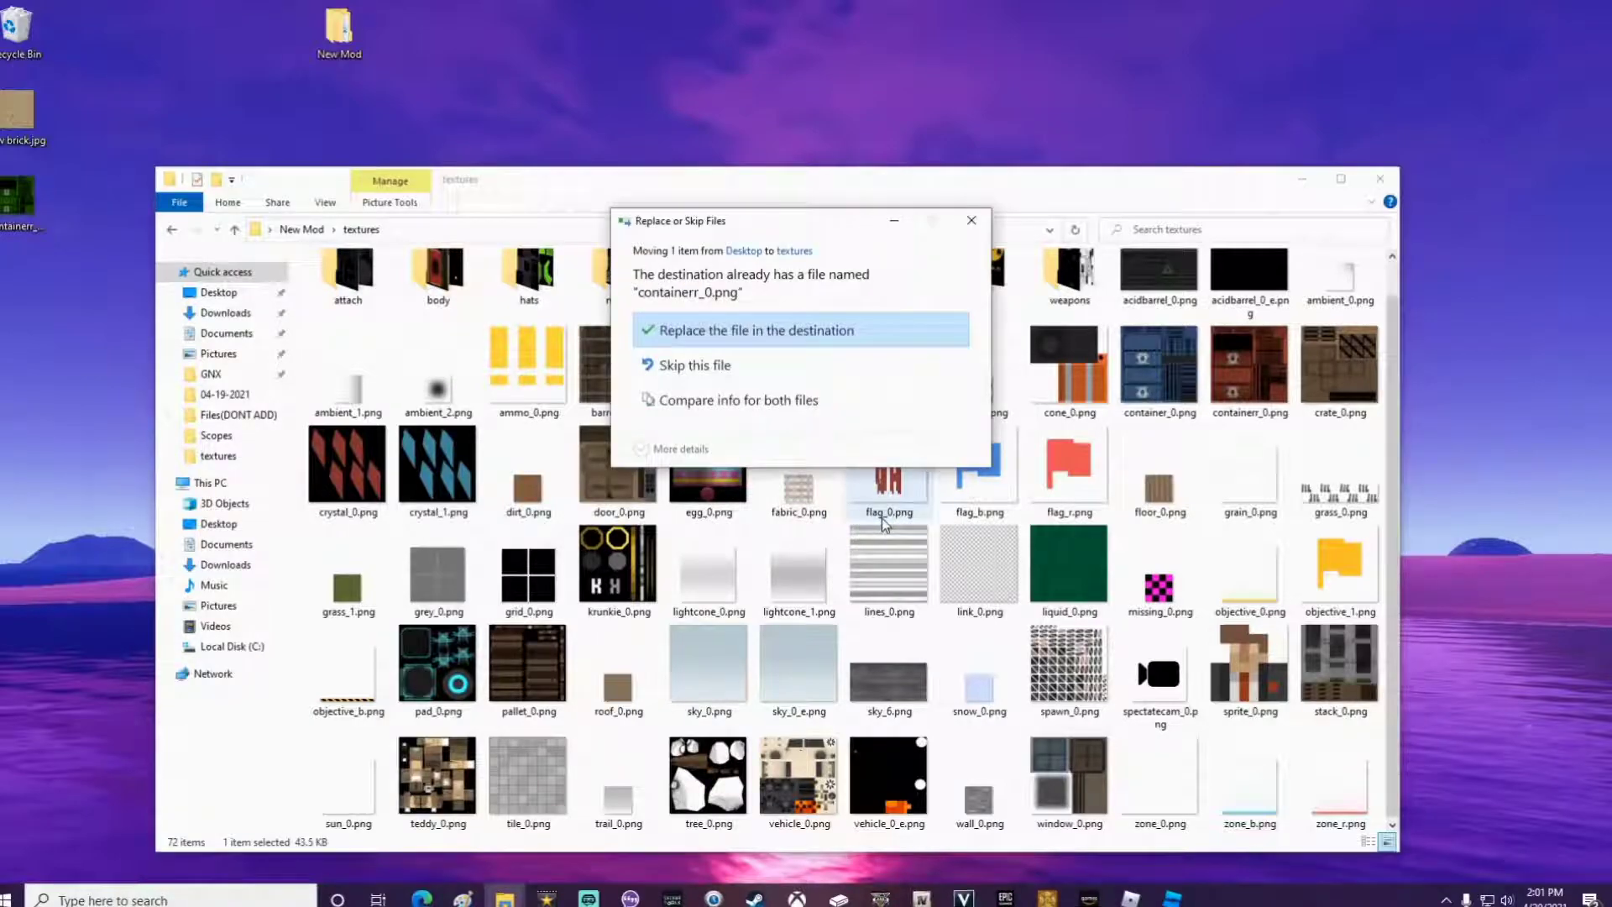
pyautogui.click(763, 333)
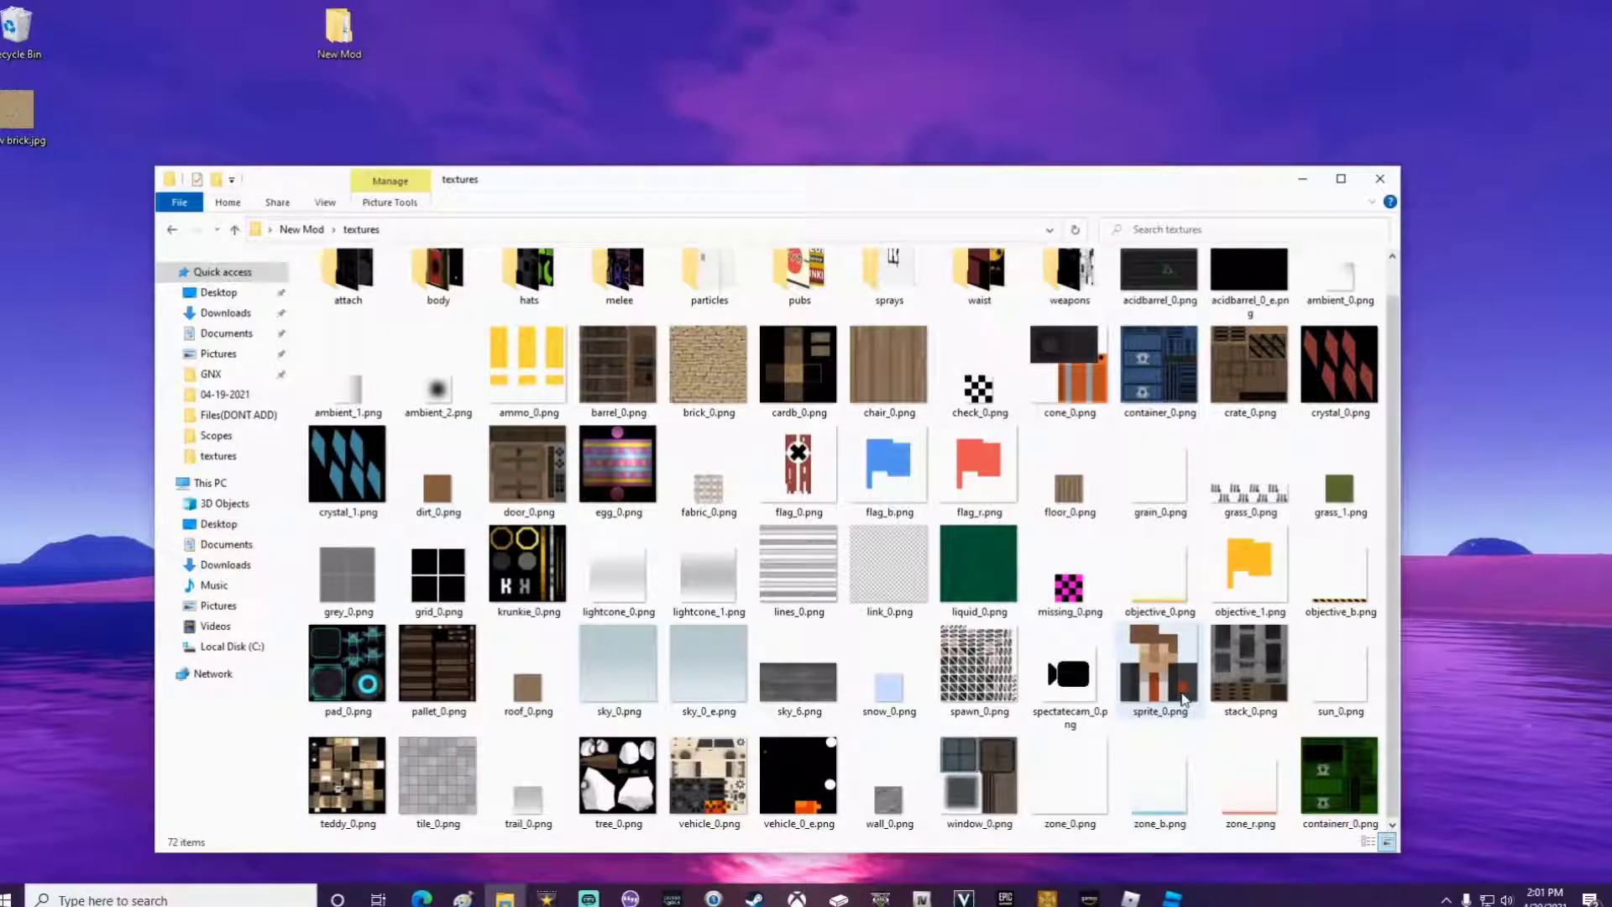
pyautogui.scroll(1, 1184, 699)
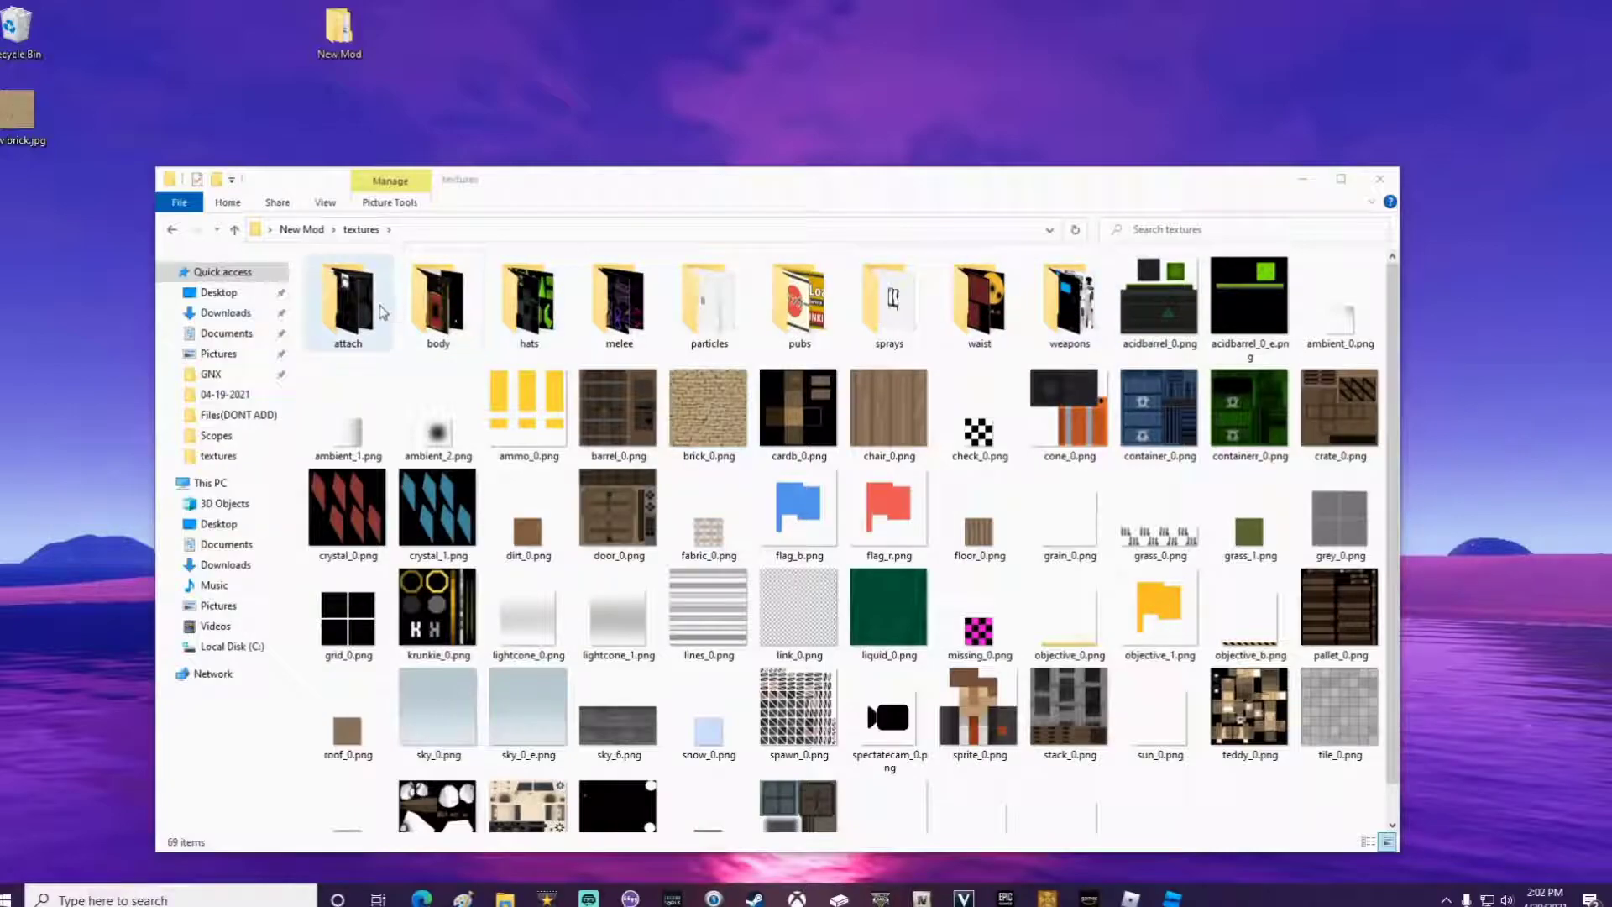
# Step: Delete the nine subfolders, attach through weapons, leaving 60 PNG textures, and close the window
pyautogui.moveTo(306, 290); pyautogui.dragTo(1105, 340)
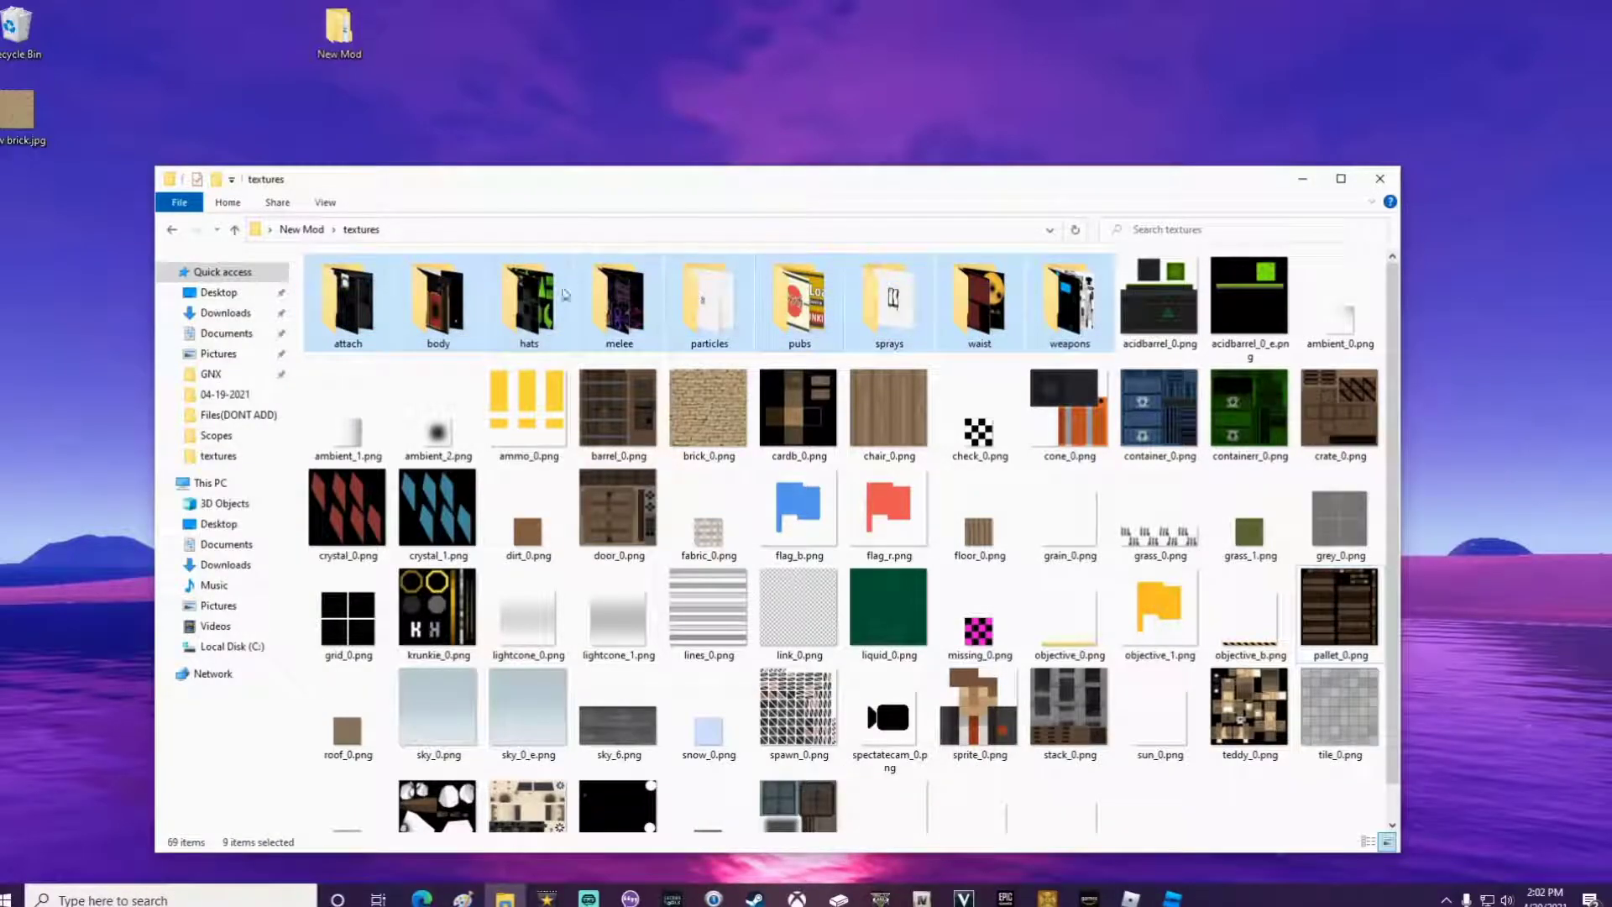
pyautogui.press('Delete')
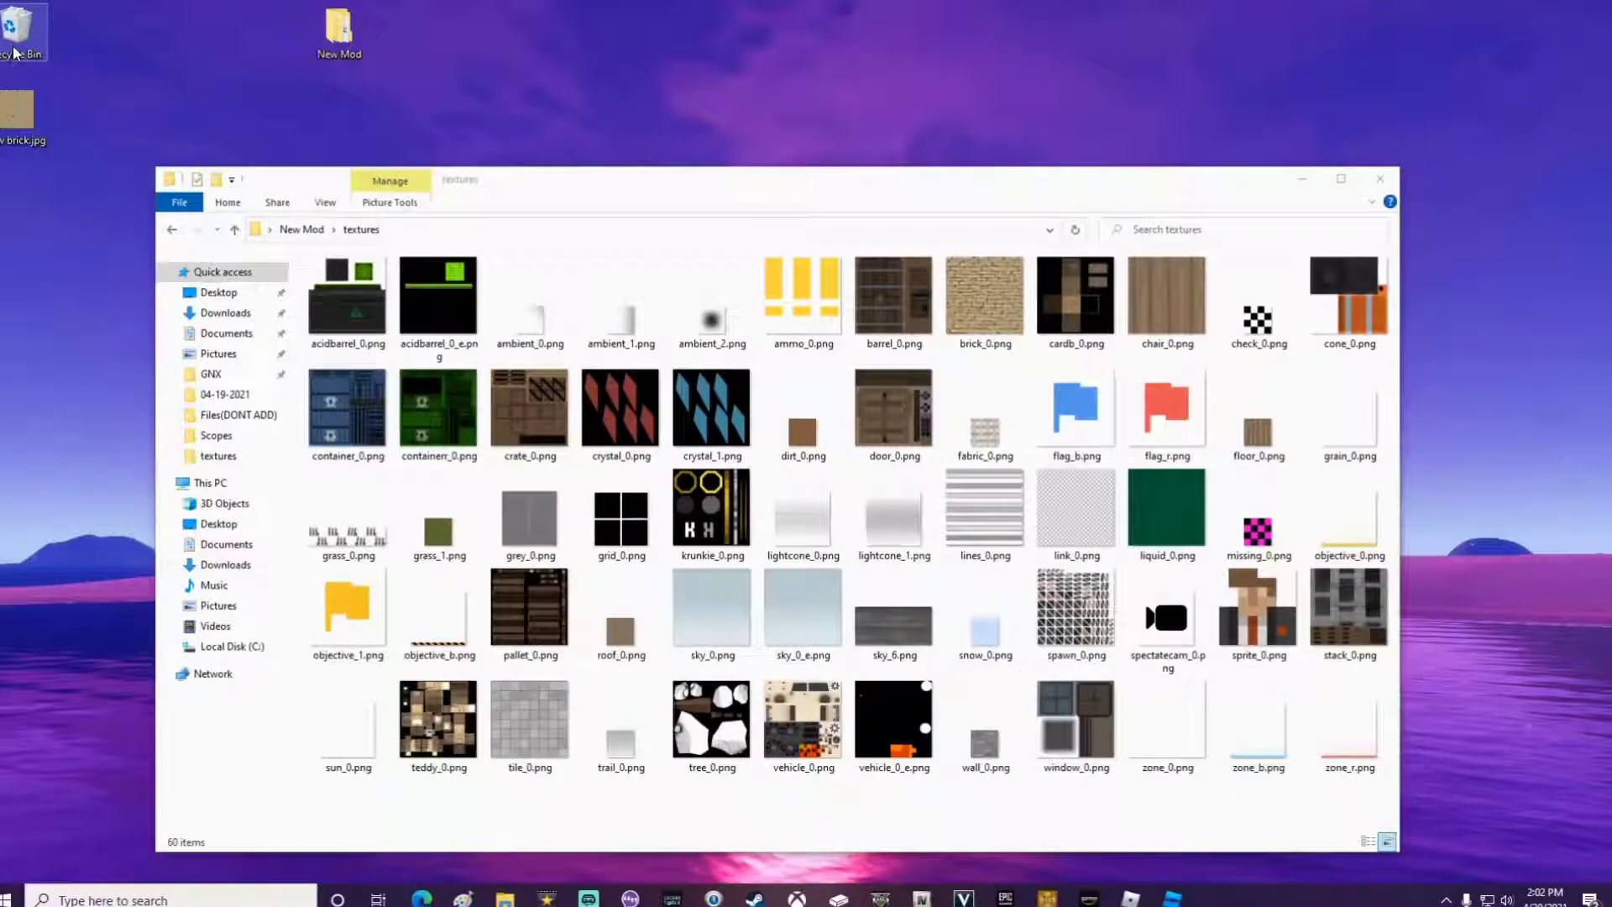
pyautogui.hotkey('alt', 'F4')
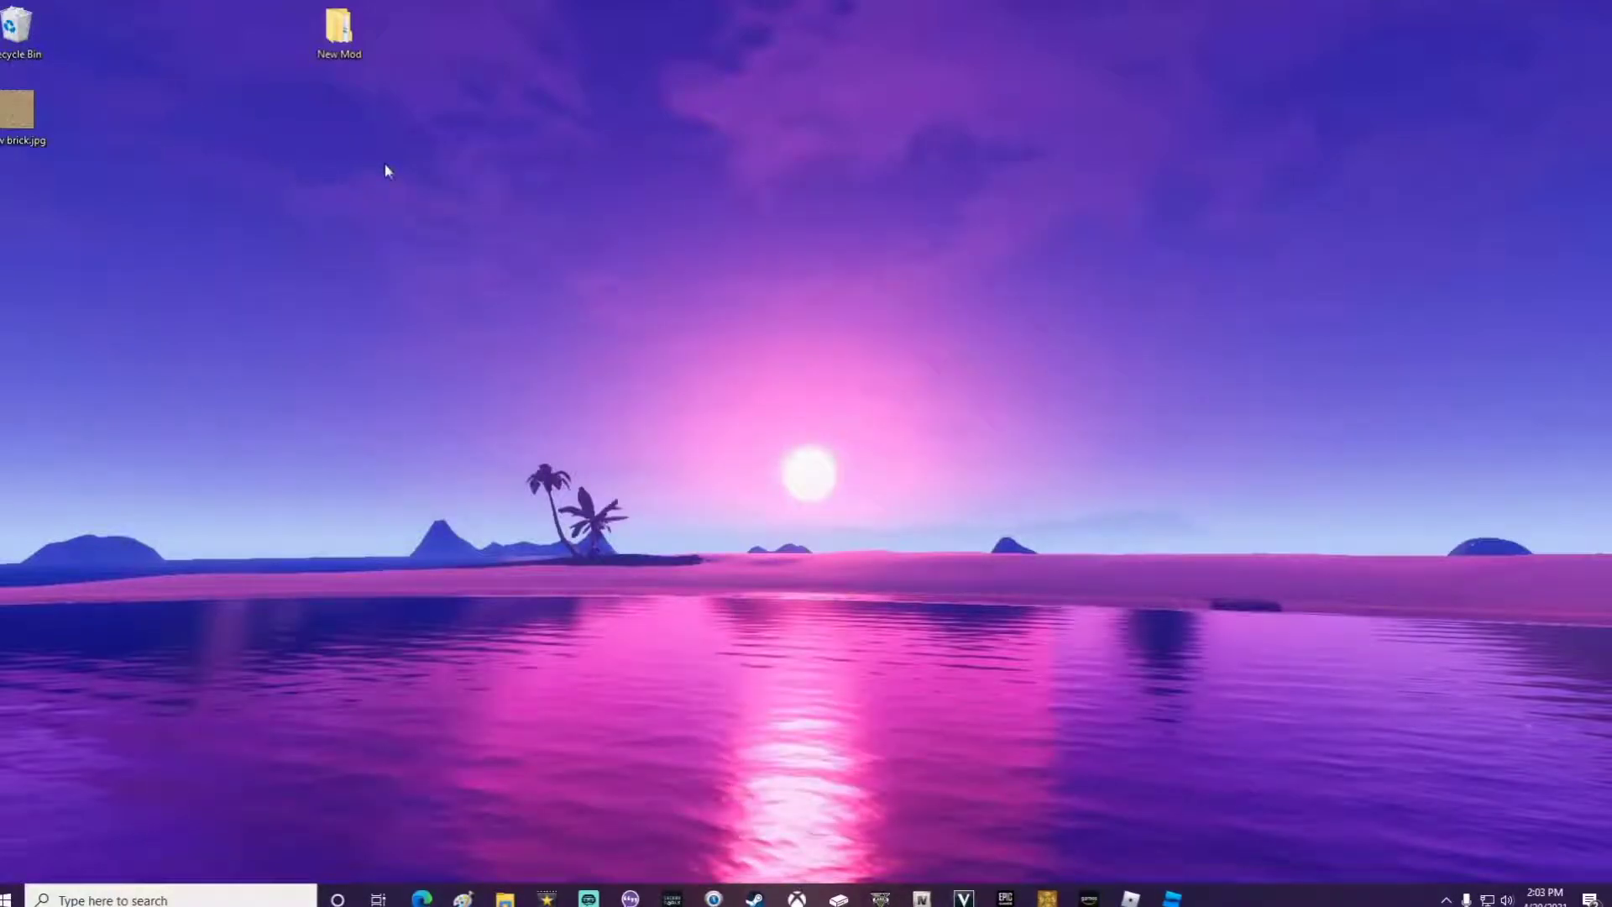
# Step: In the desktop New Mod folder, zip sound and textures into New Mod.zip with WinZip
pyautogui.doubleClick(341, 52)
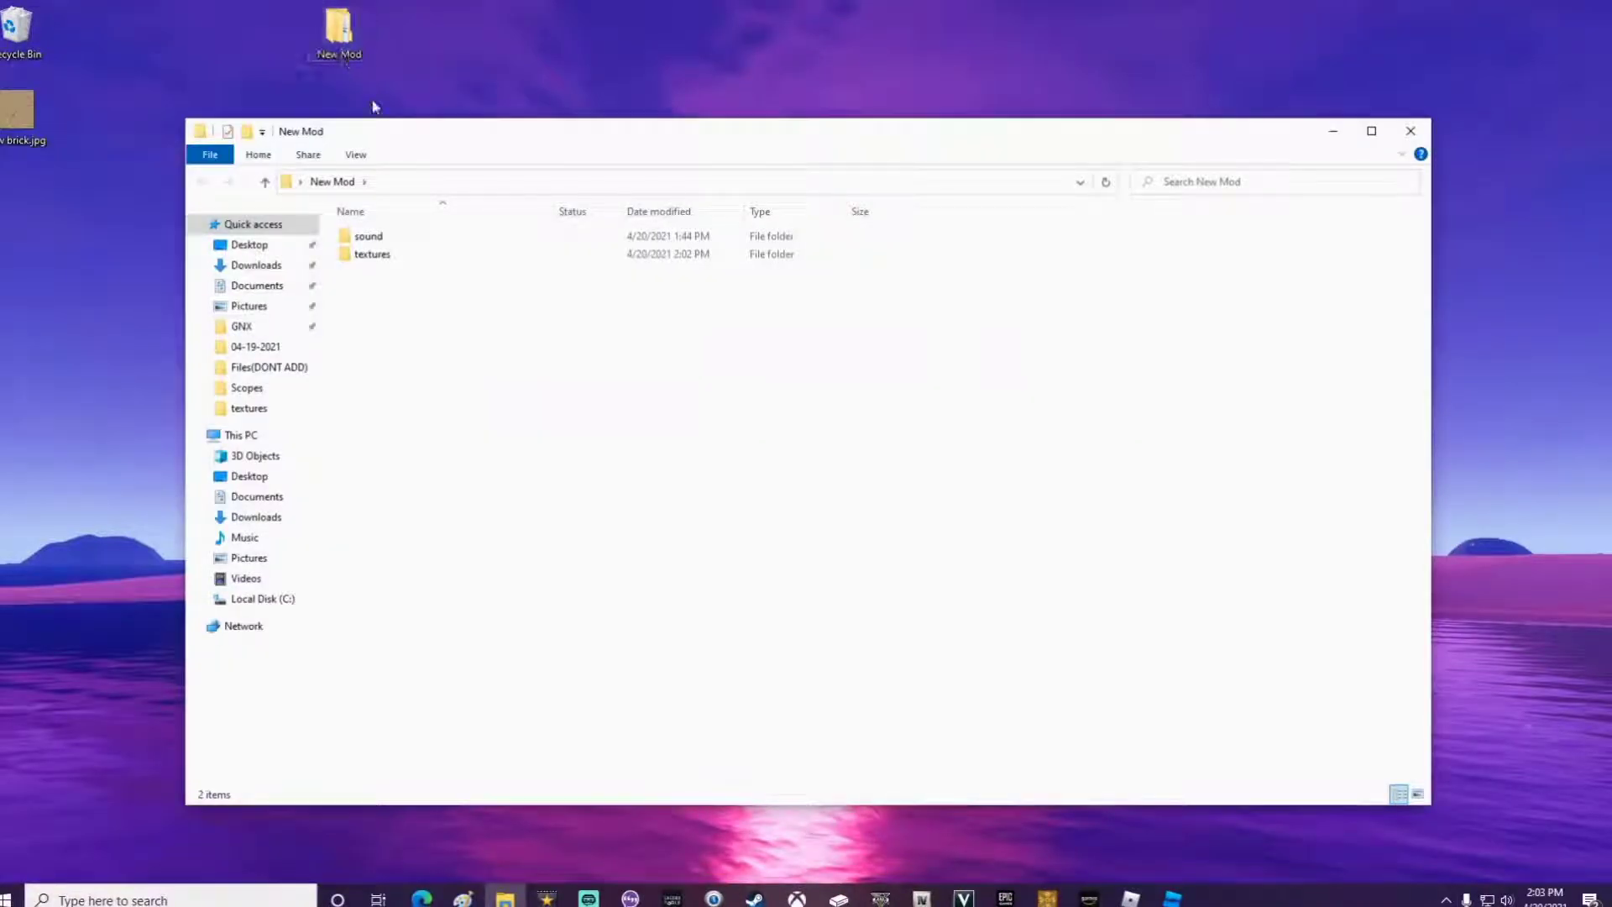
pyautogui.moveTo(430, 287); pyautogui.dragTo(354, 233)
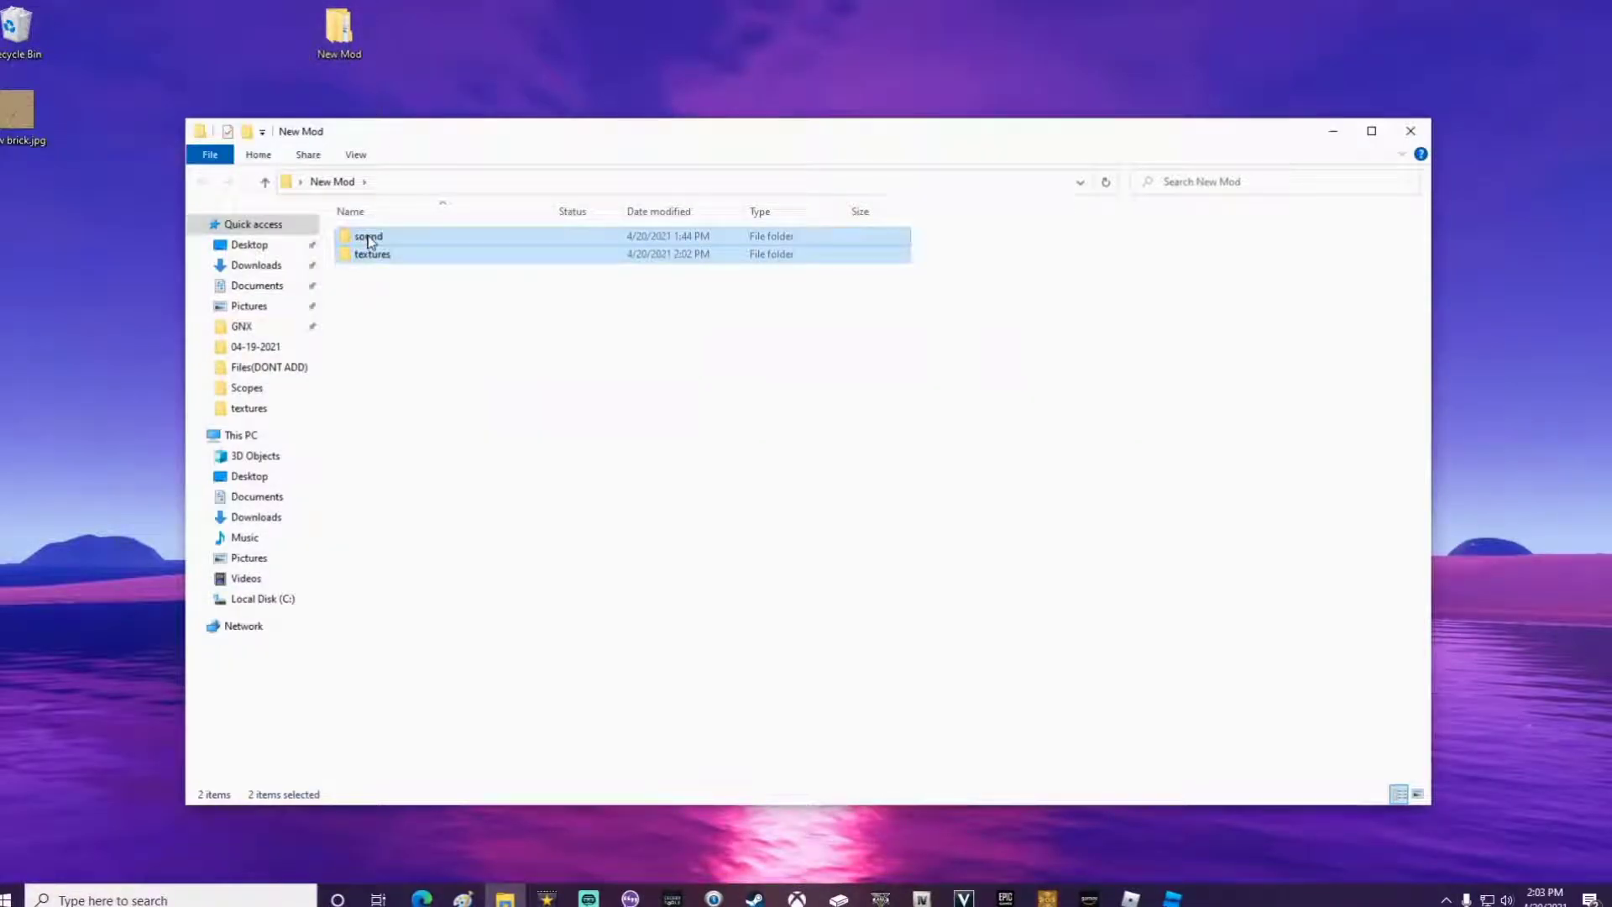
pyautogui.rightClick(370, 242)
pyautogui.moveTo(479, 446)
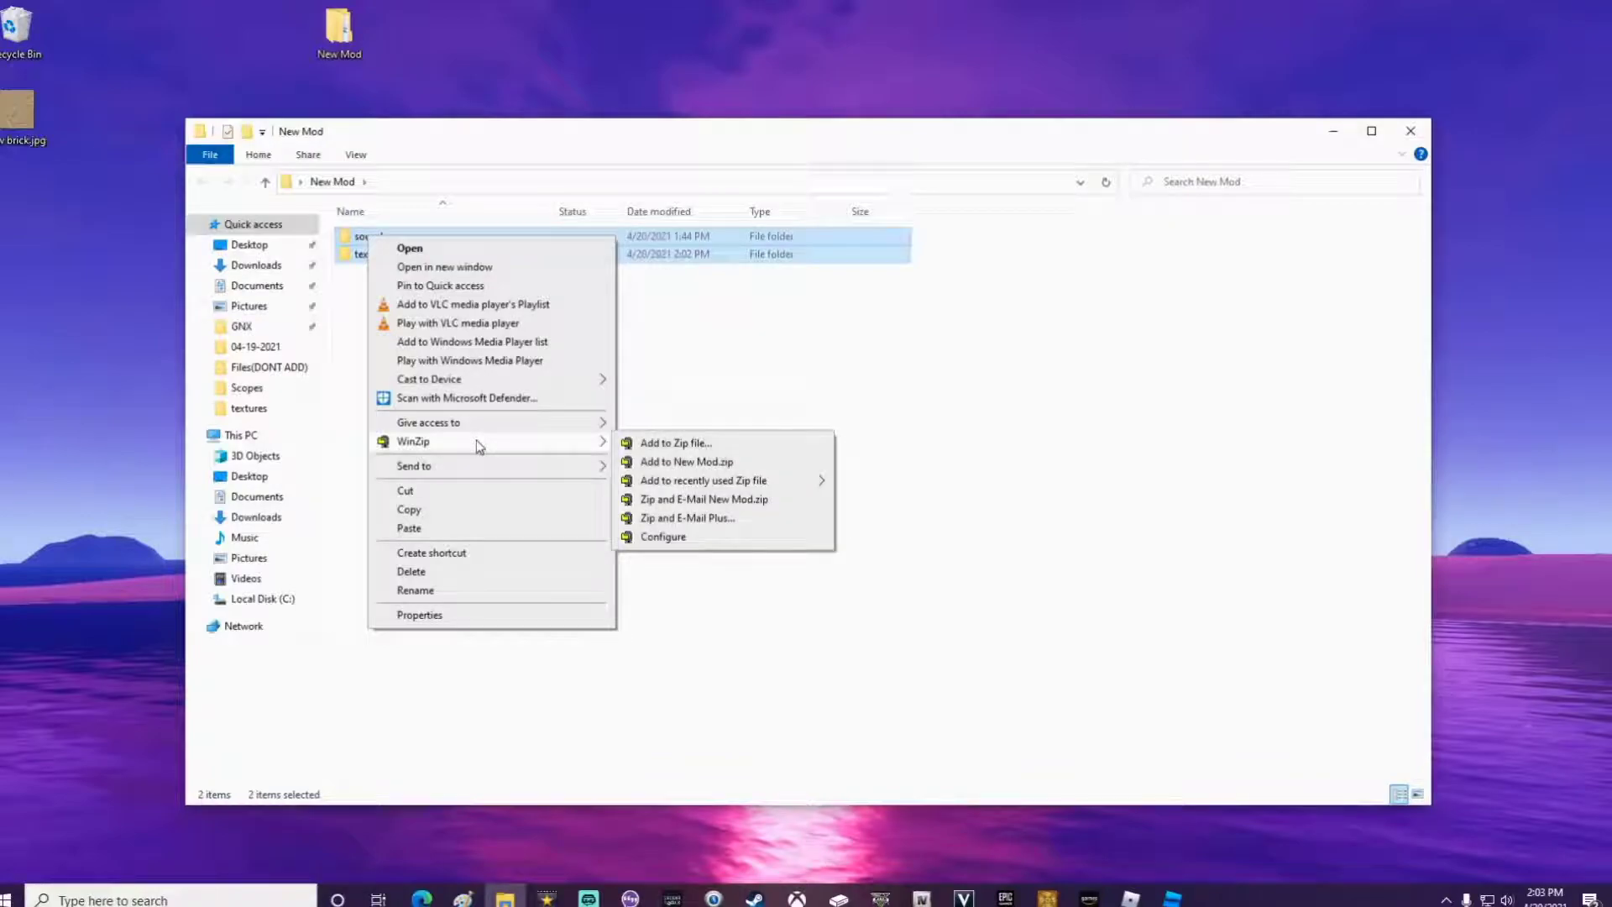
pyautogui.click(689, 462)
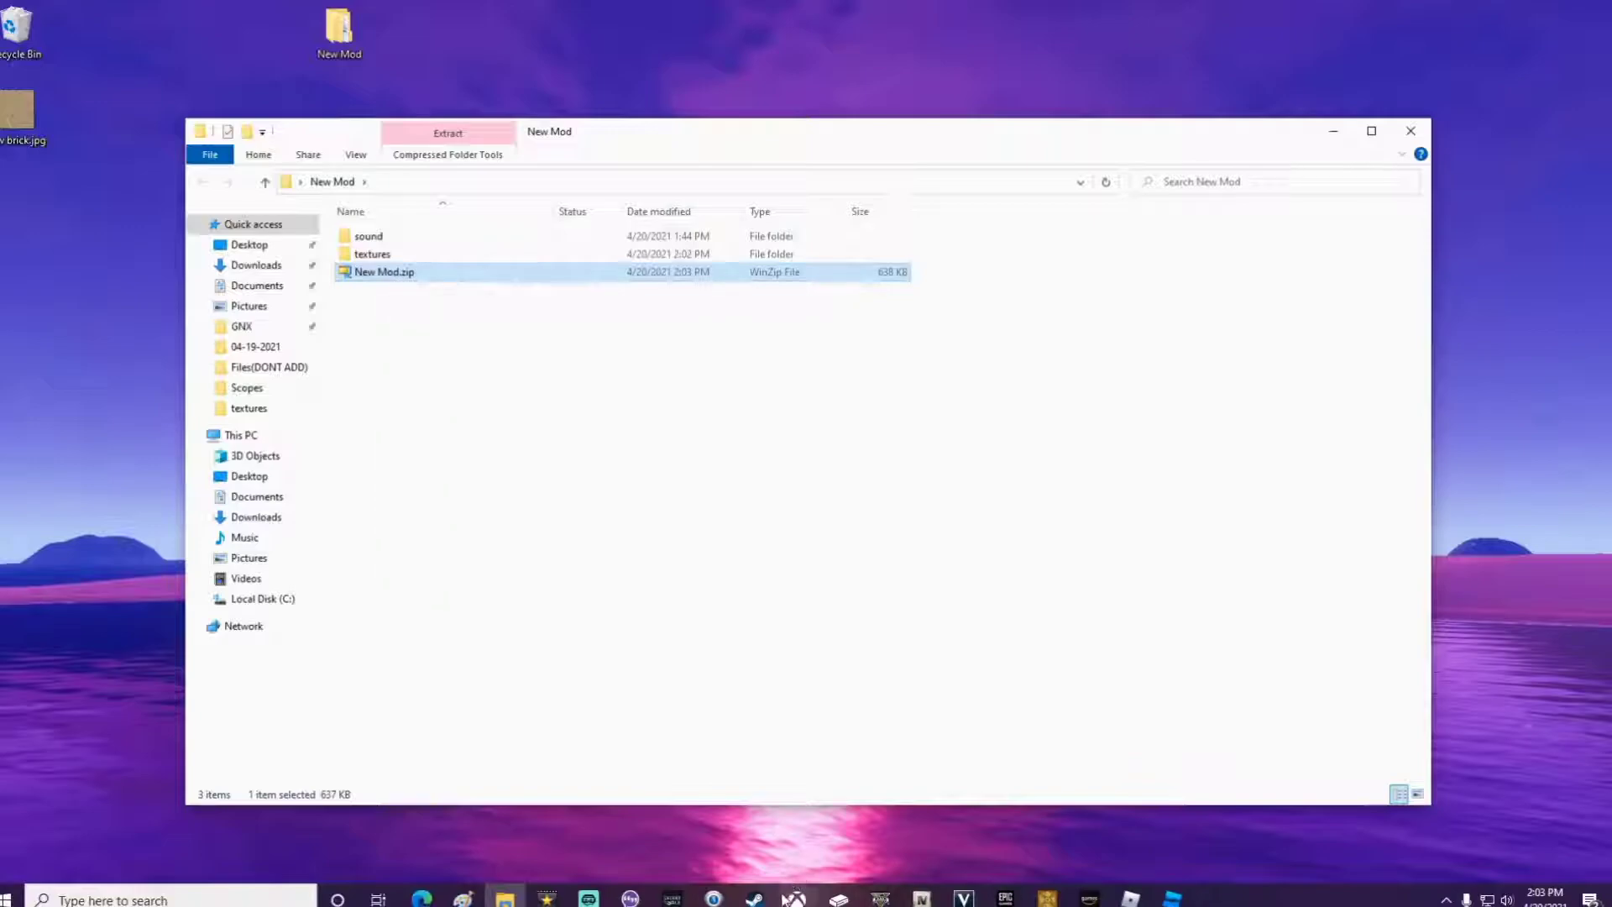
pyautogui.click(764, 900)
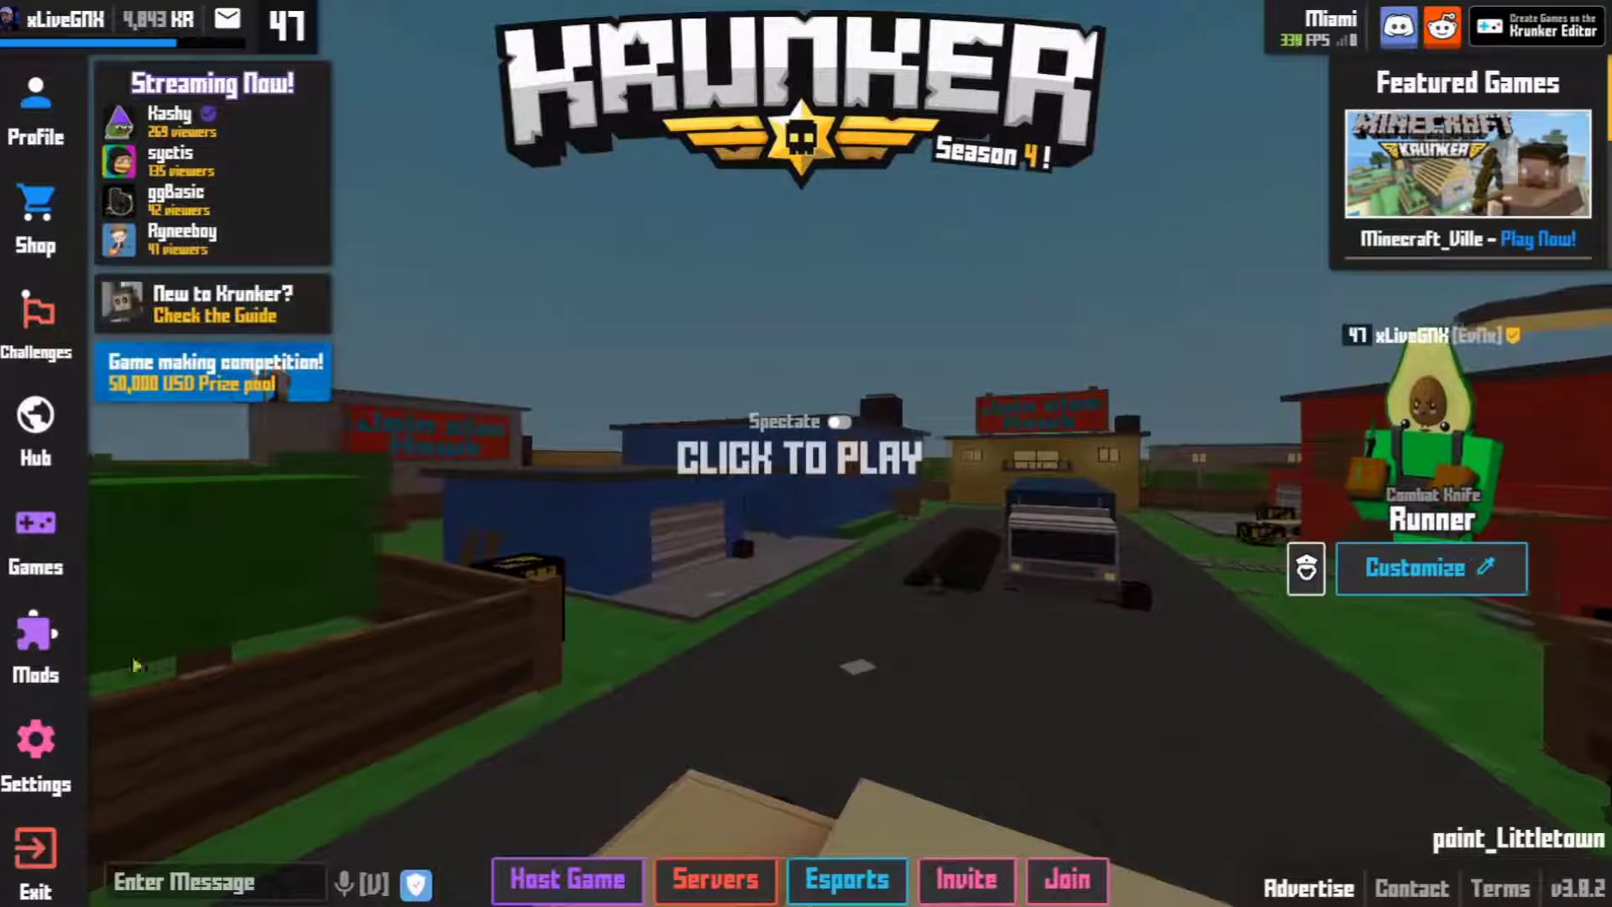
# Step: Attach Desktop > New Mod > New Mod.zip as the mod file in the Hub's Upload Mod form
pyautogui.click(35, 654)
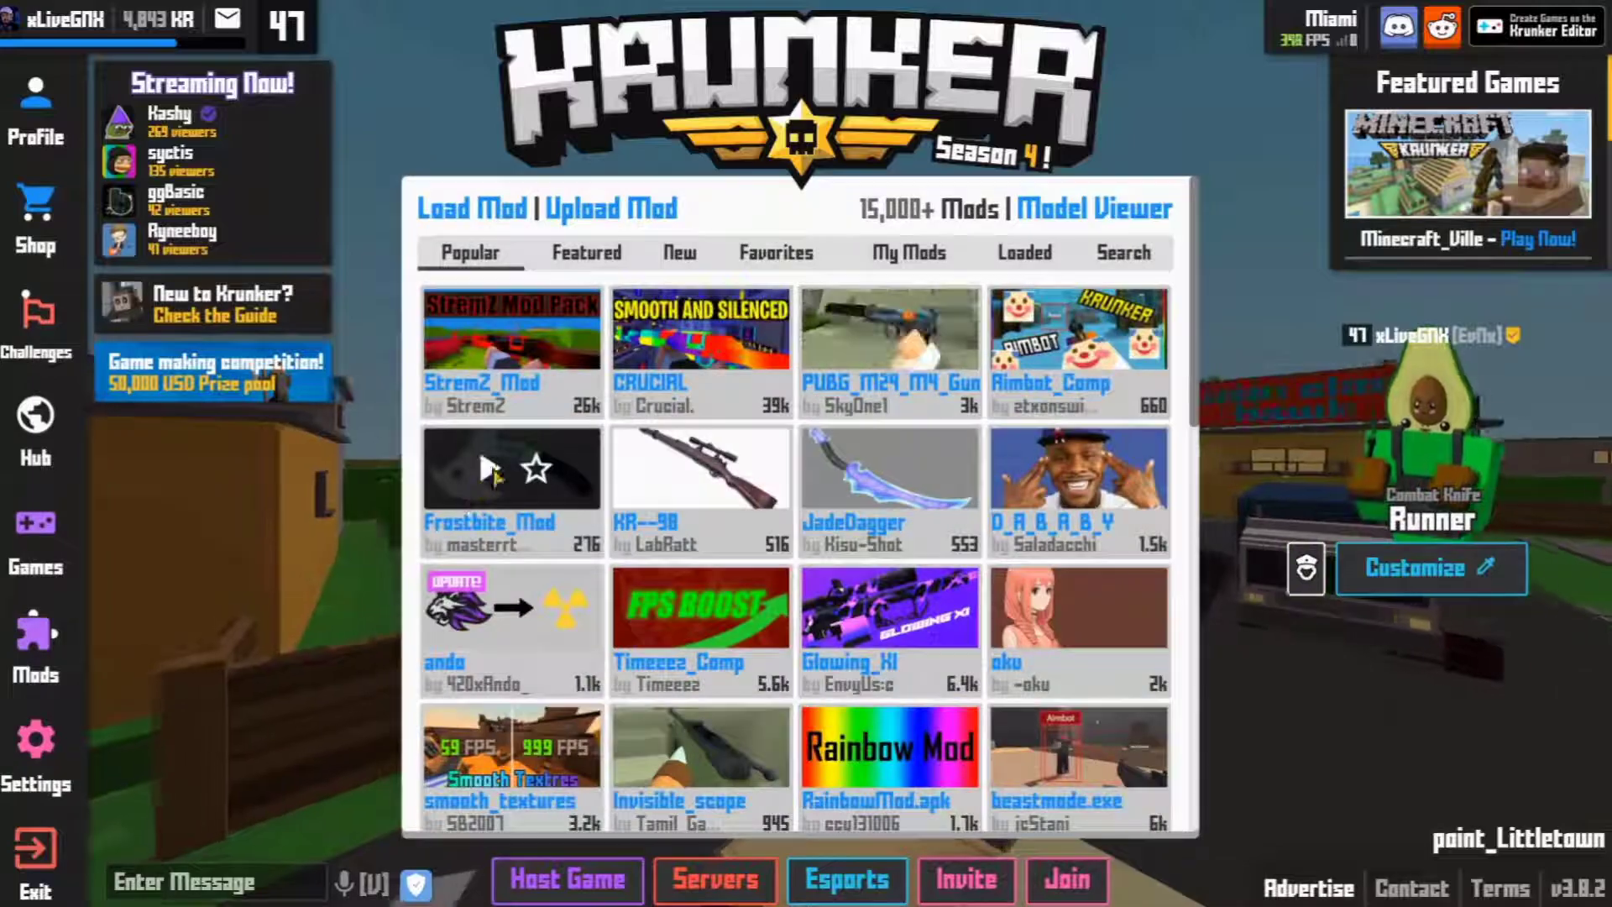
pyautogui.click(593, 220)
pyautogui.click(678, 423)
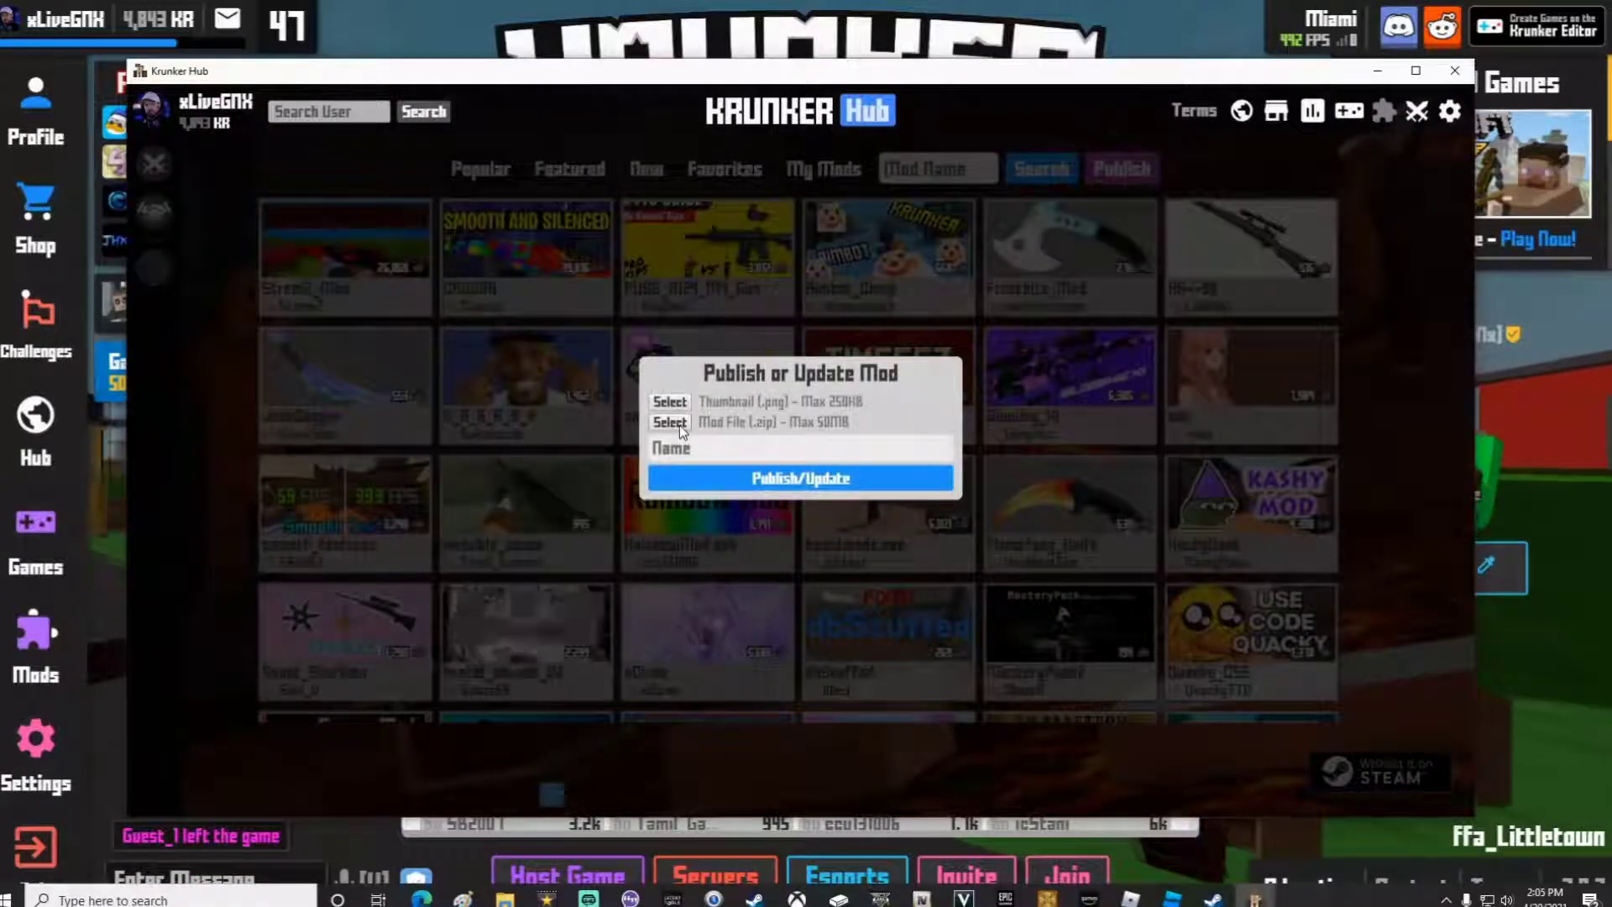
pyautogui.scroll(3, 198, 278)
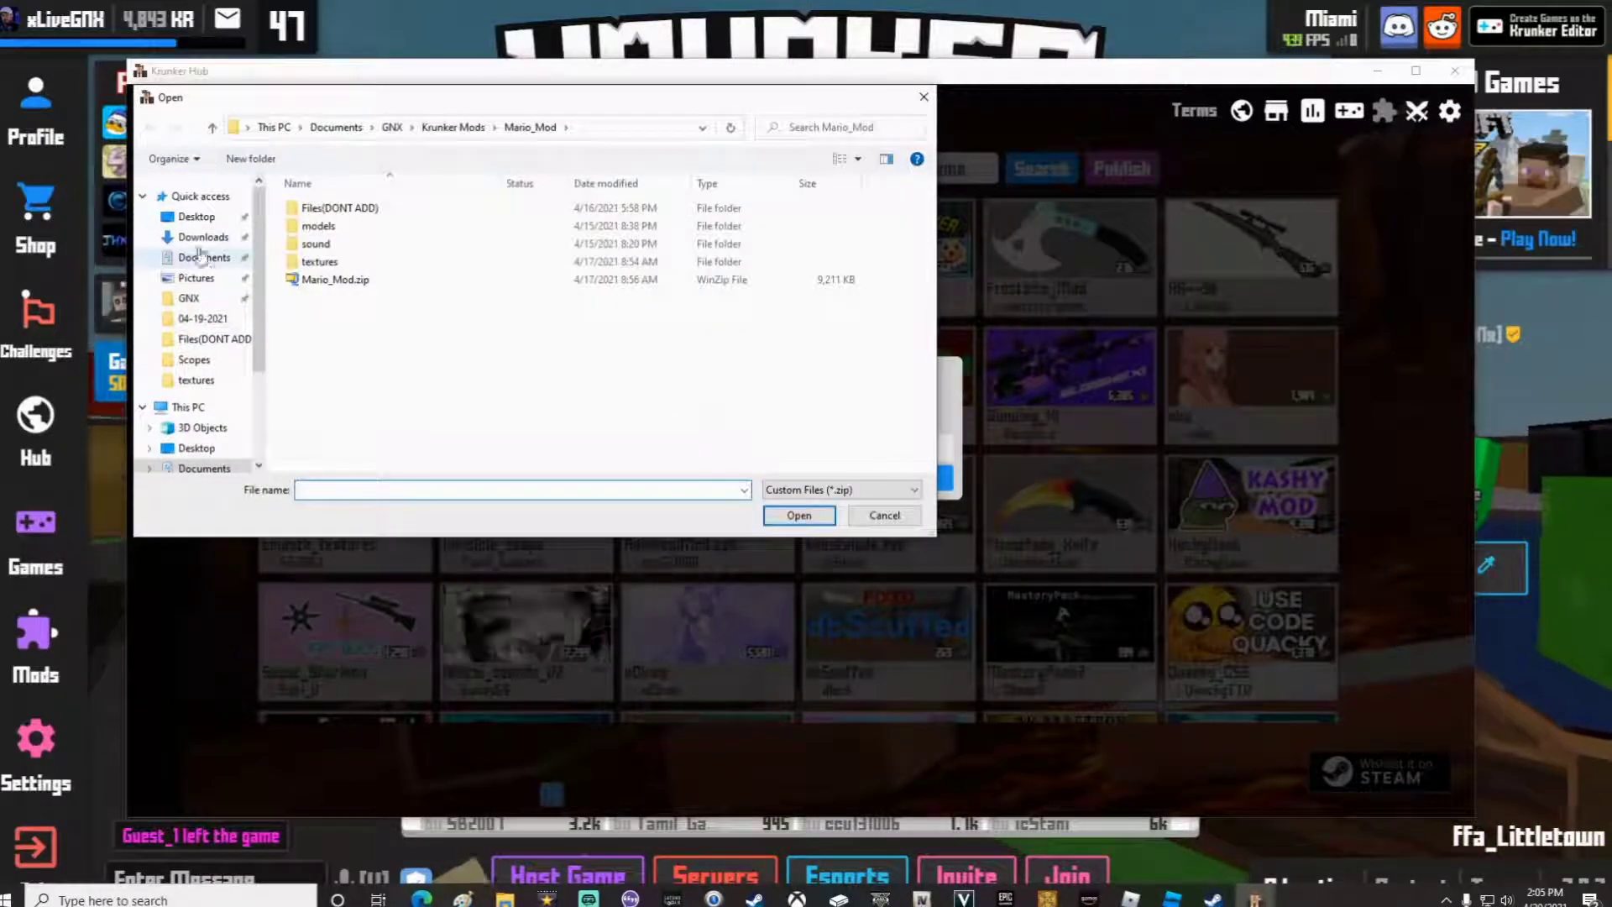
pyautogui.click(192, 218)
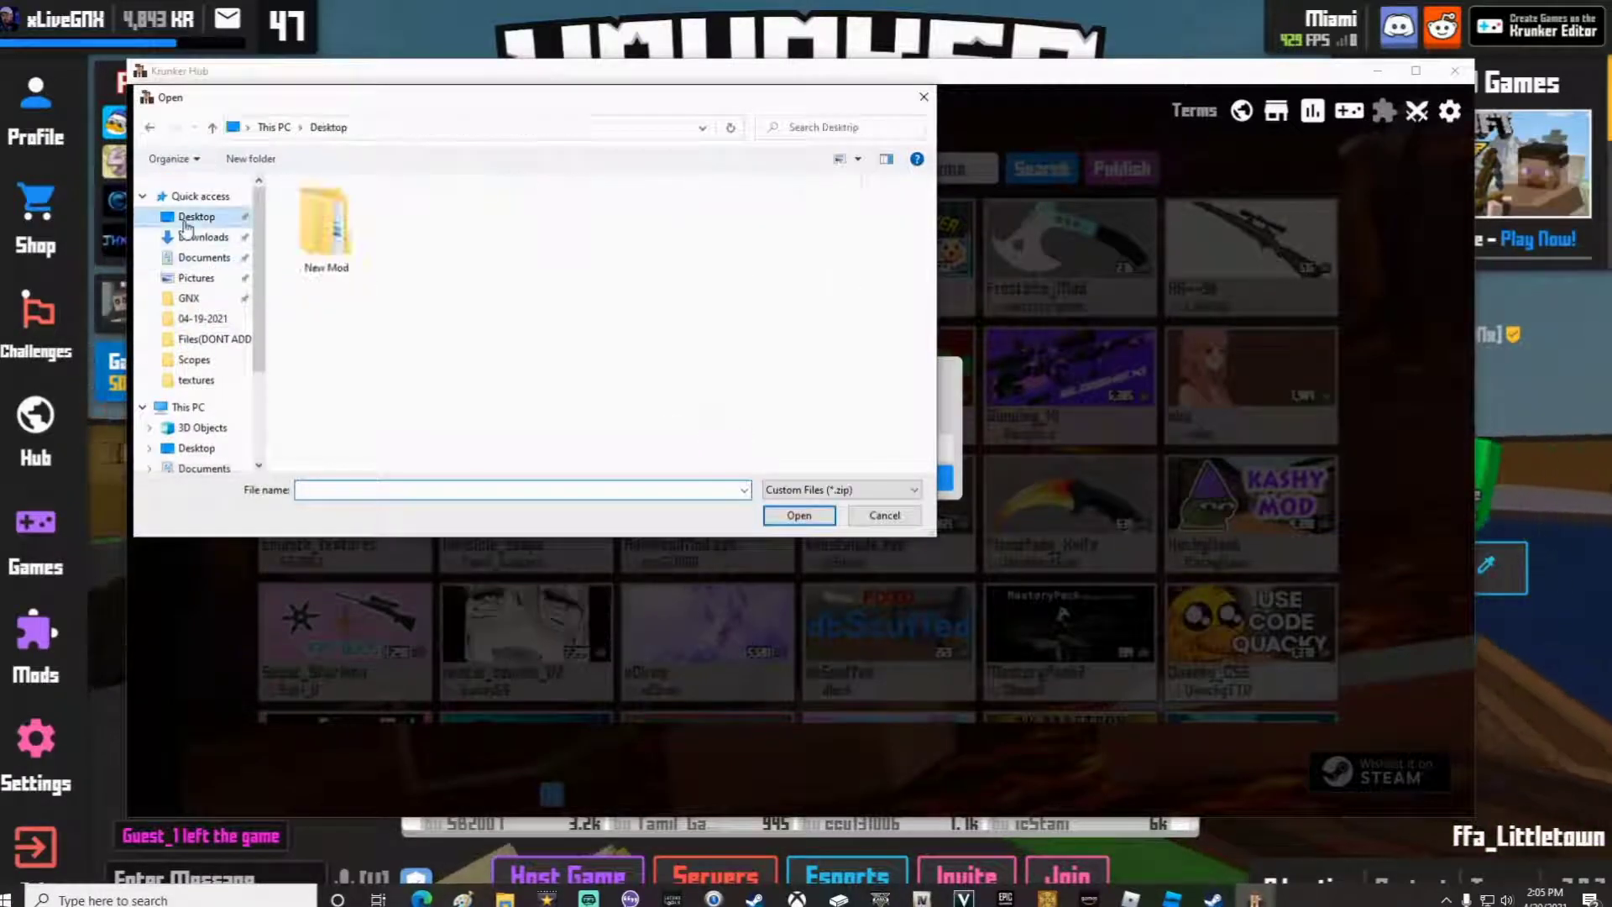
pyautogui.doubleClick(310, 230)
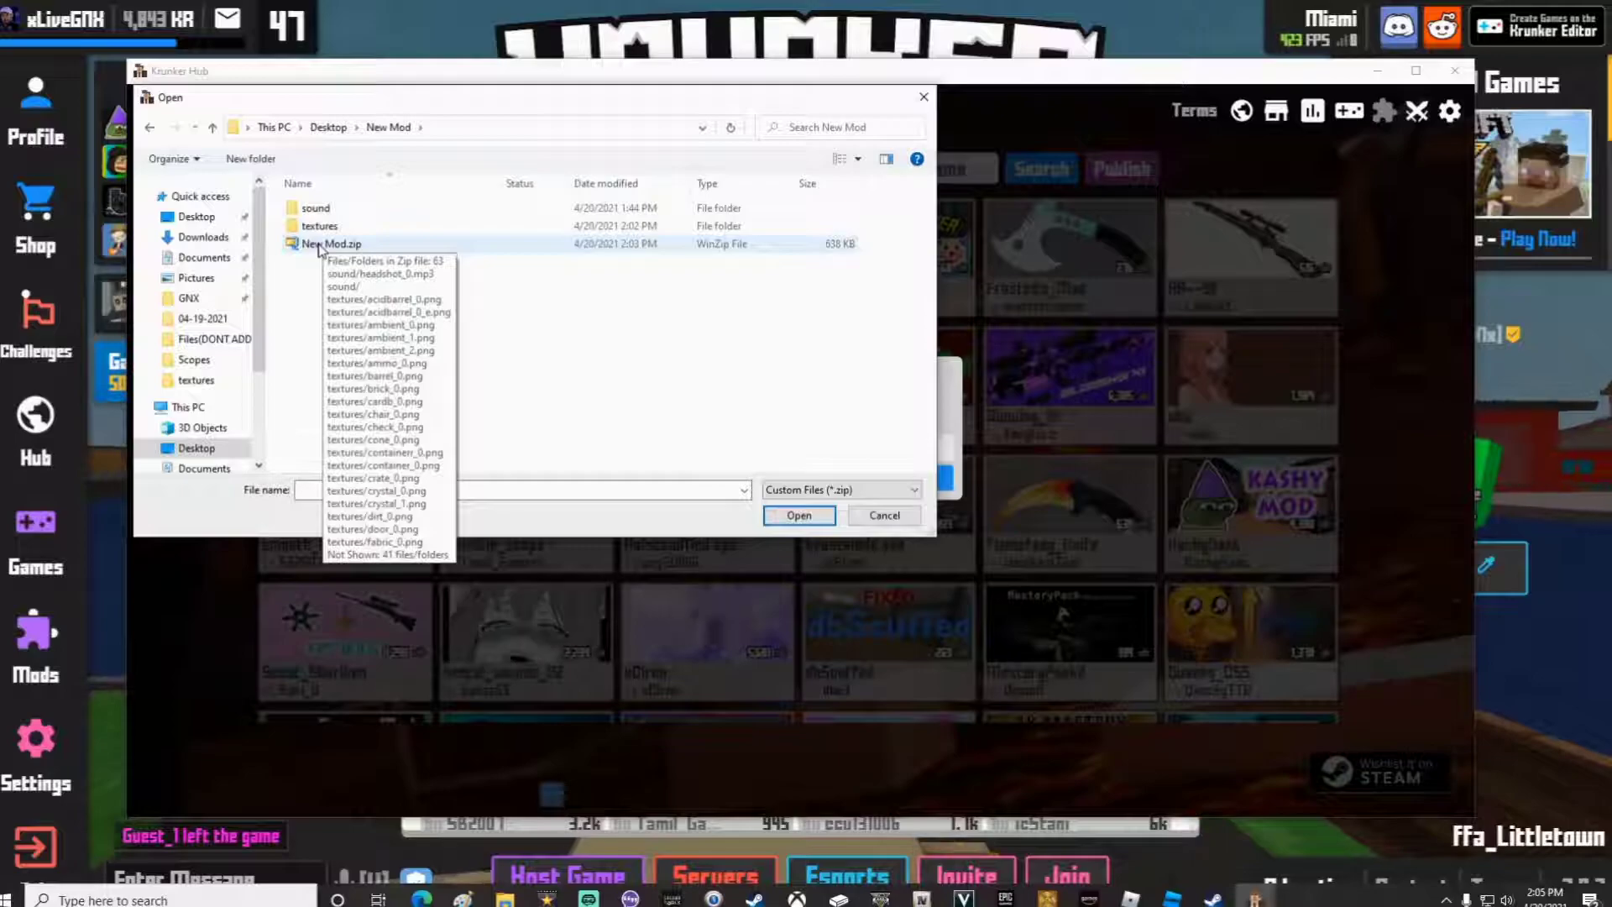
pyautogui.click(319, 244)
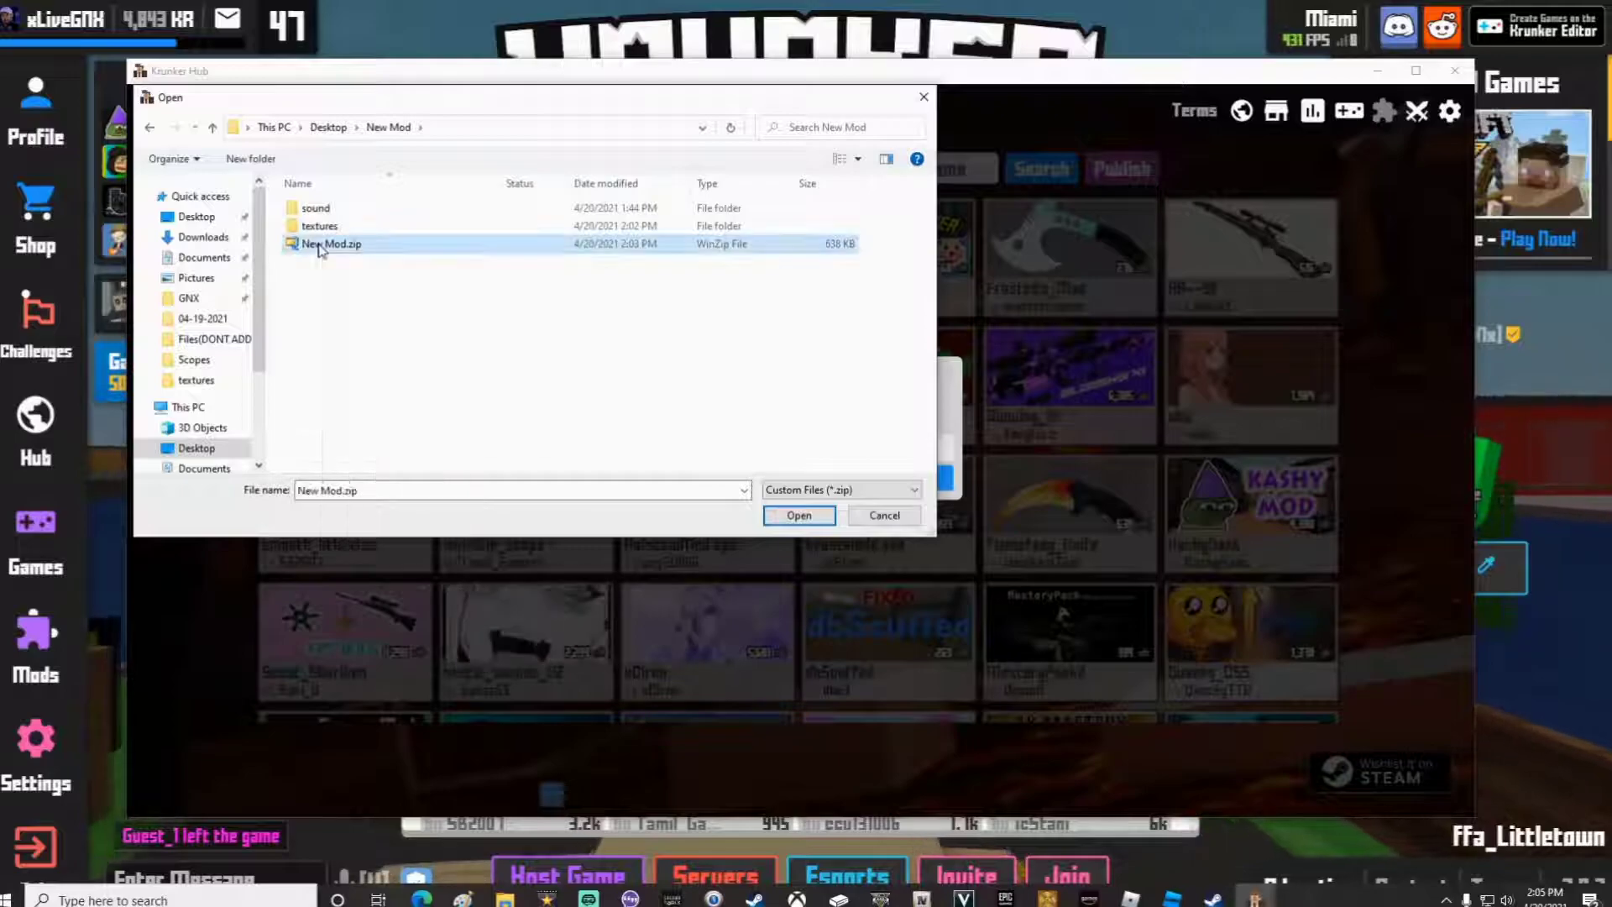
pyautogui.click(784, 512)
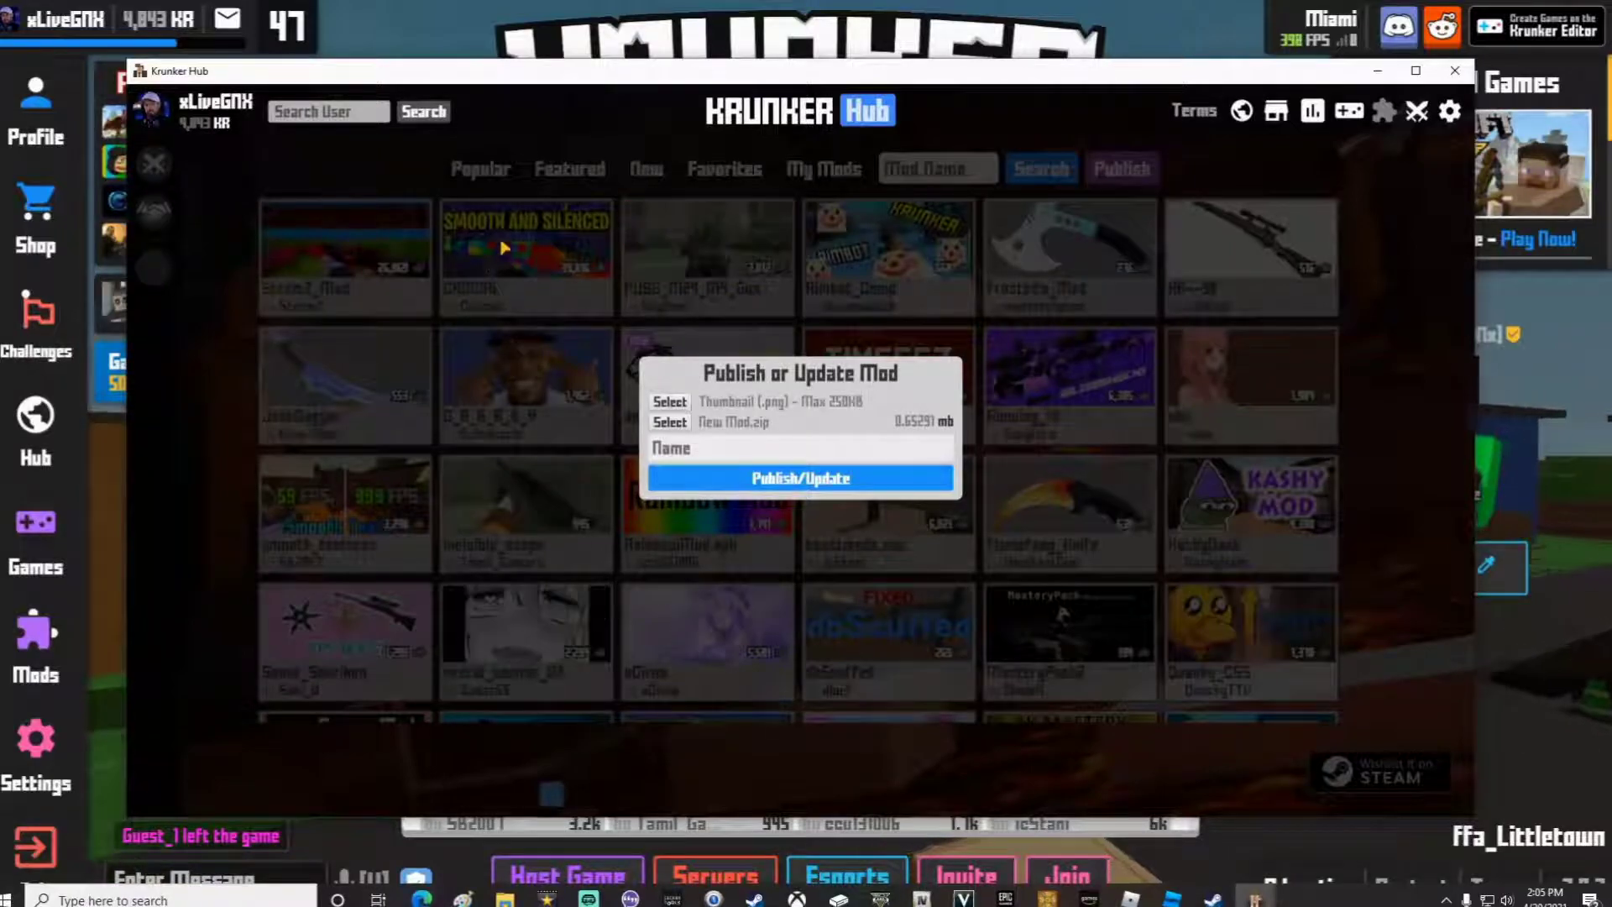
# Step: Publish the mod named 'addanamehere' with the hb8.png thumbnail, then close the Krunker Hub
pyautogui.click(671, 403)
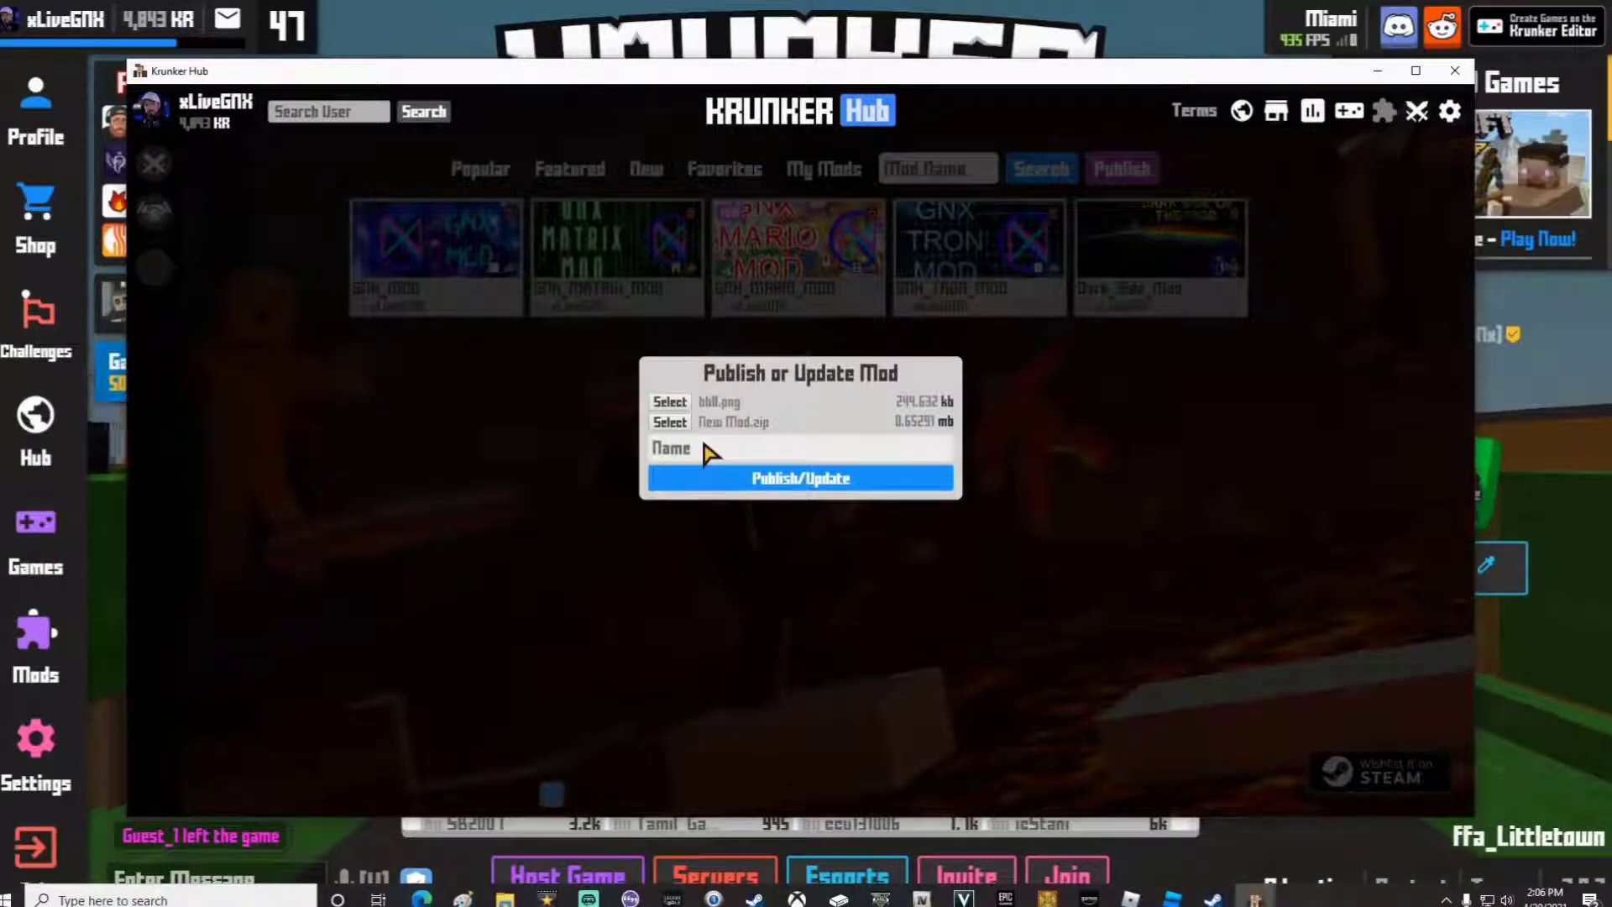
pyautogui.click(708, 450)
pyautogui.write('addanamehere')
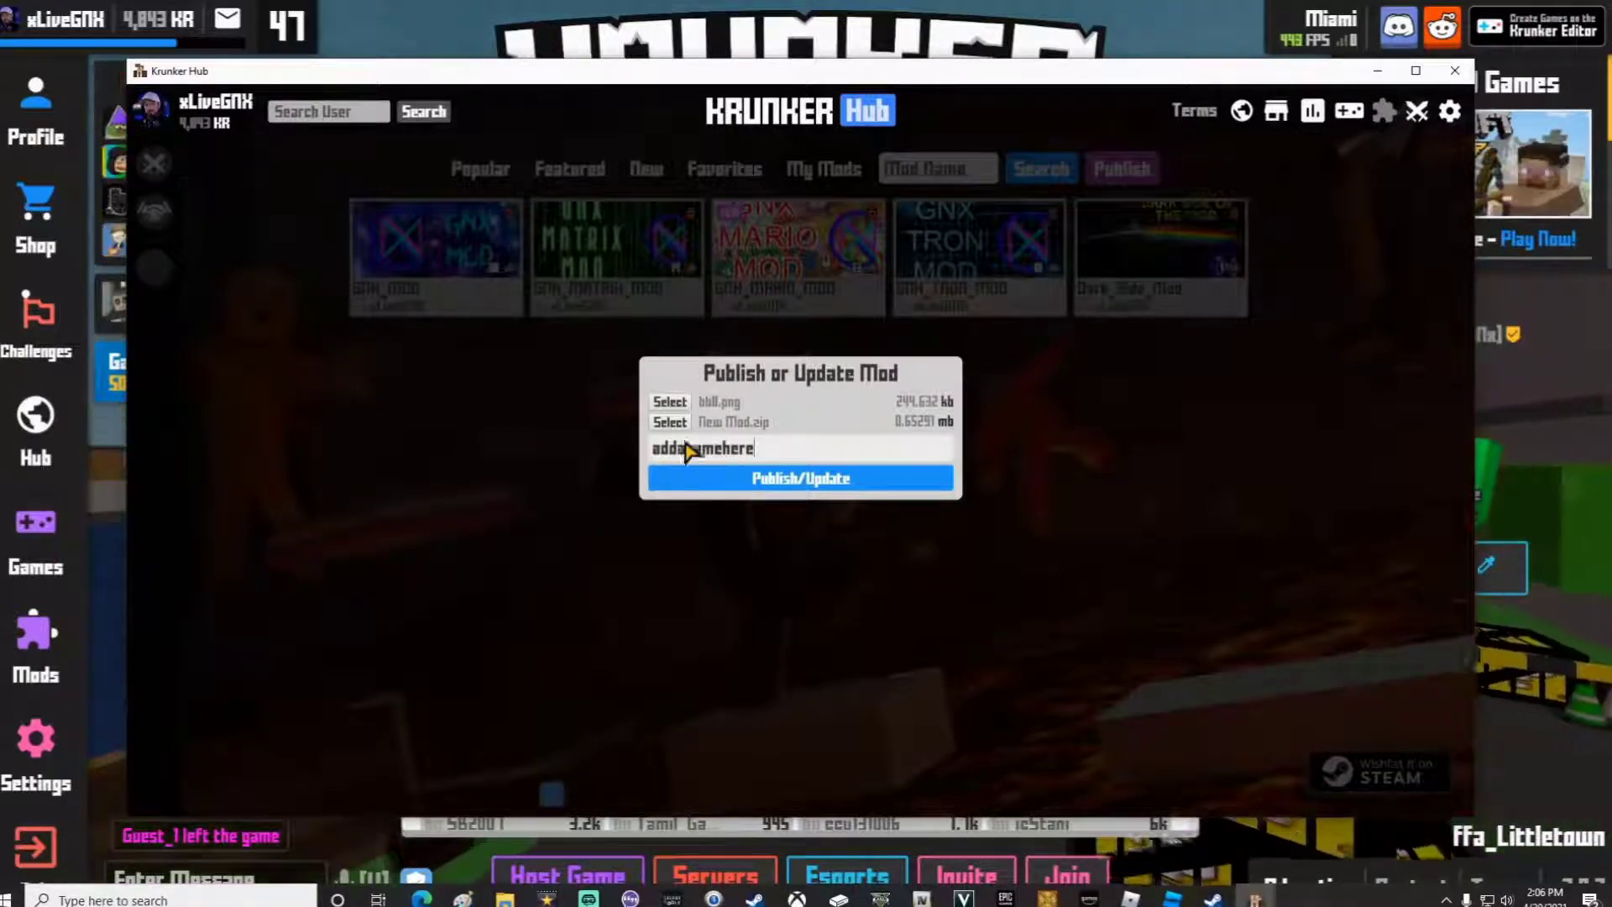
pyautogui.click(845, 490)
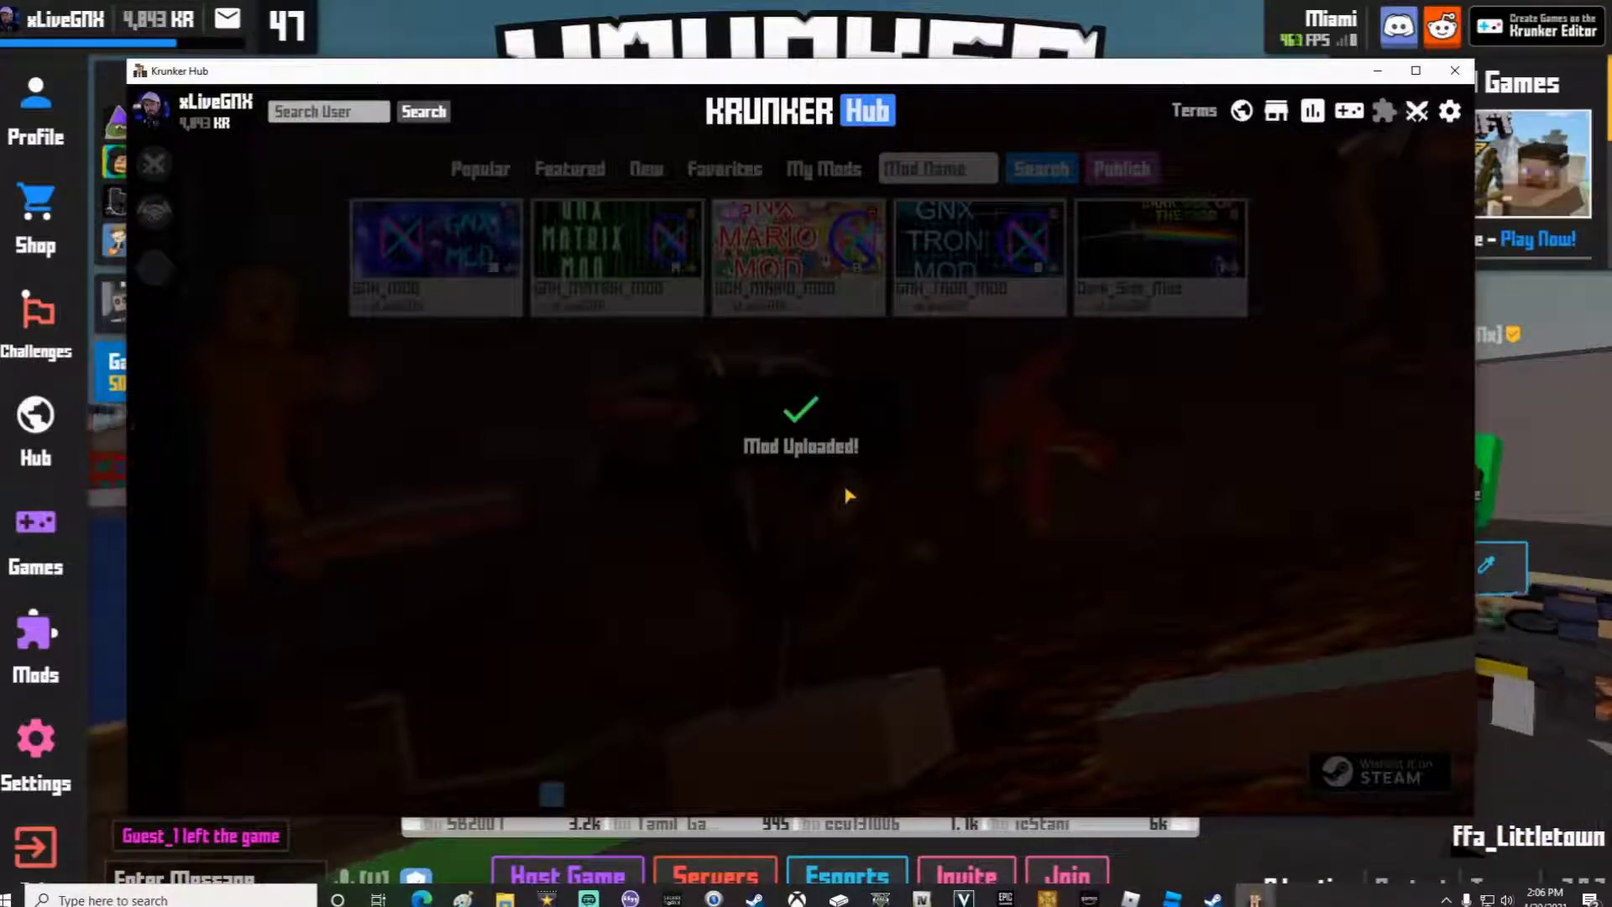
pyautogui.click(1459, 72)
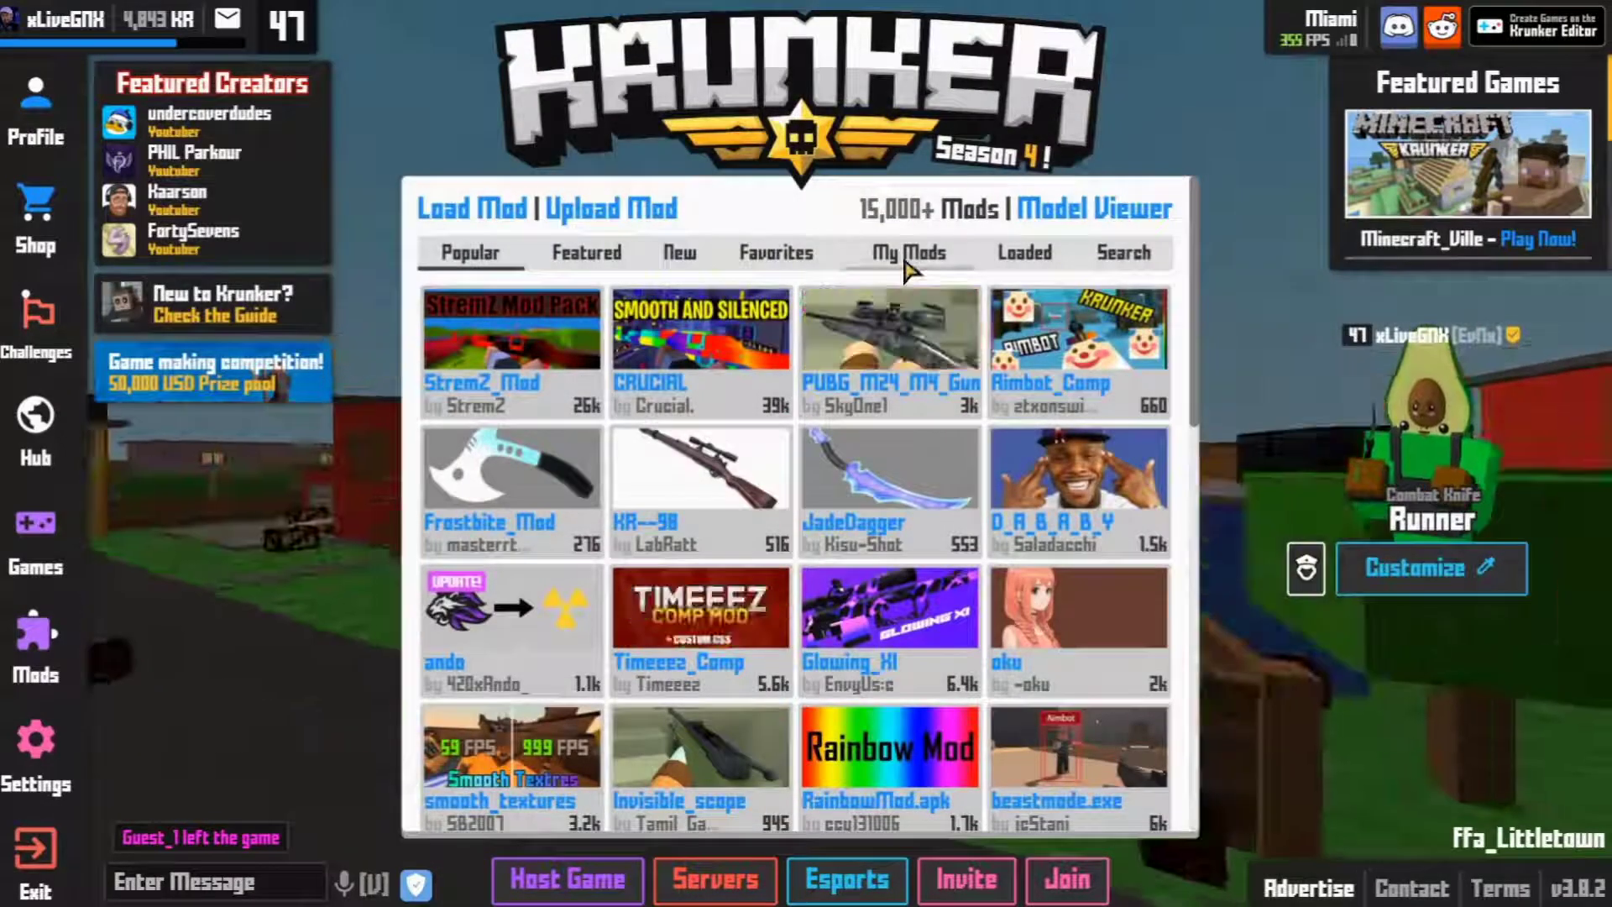
# Step: Play the addanamehere mod from the My Mods tab and dismiss the Mod Loader
pyautogui.click(908, 265)
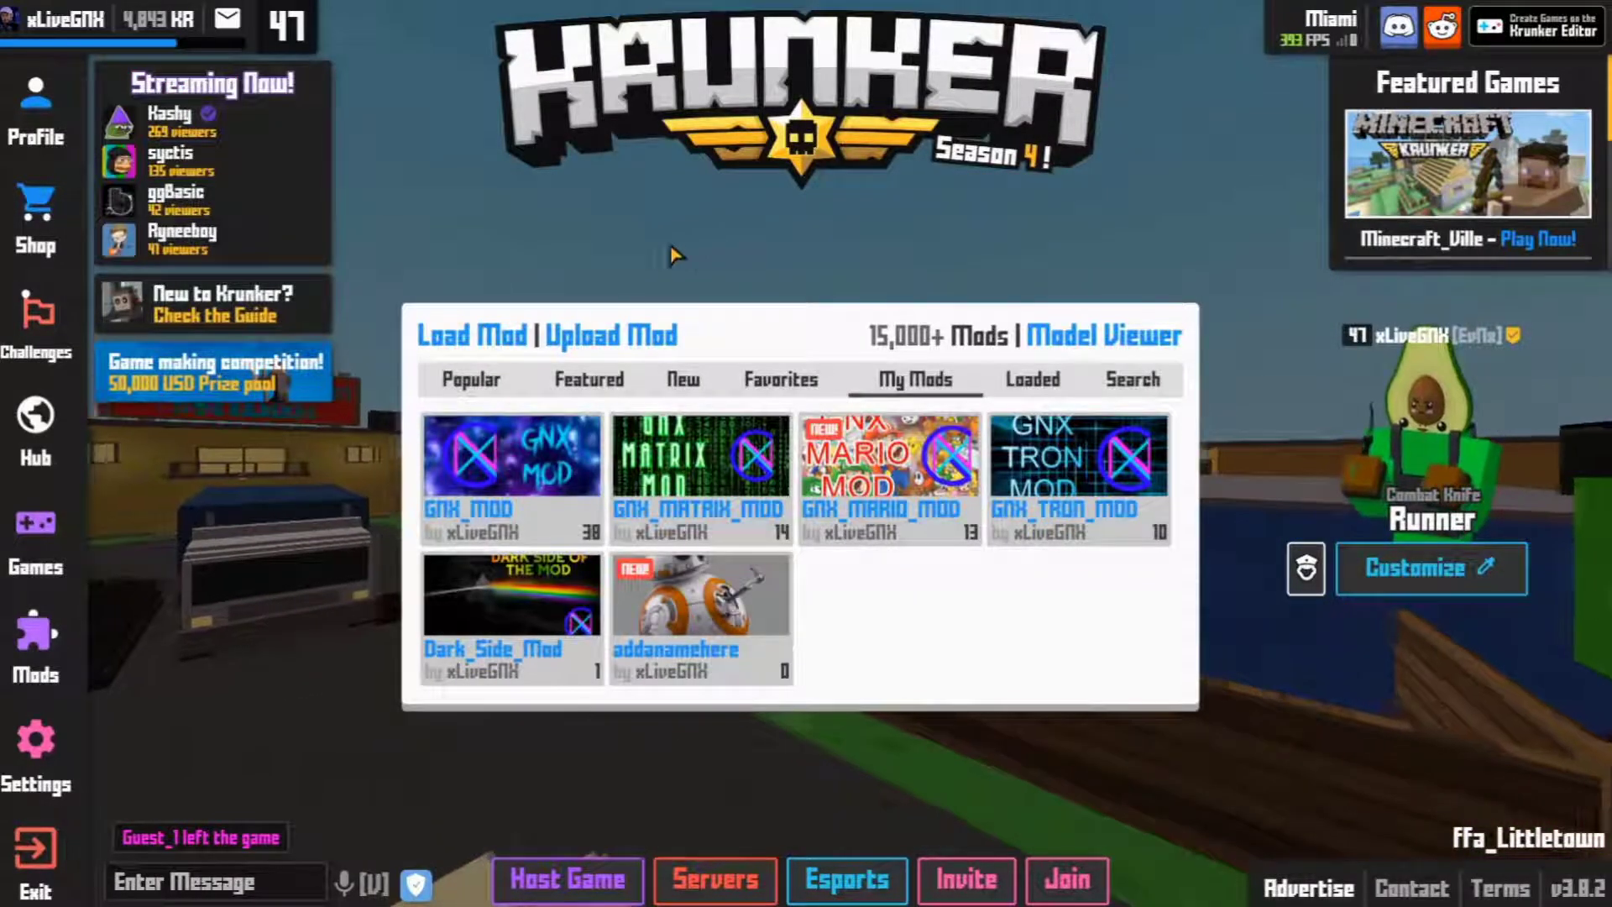
pyautogui.moveTo(675, 592)
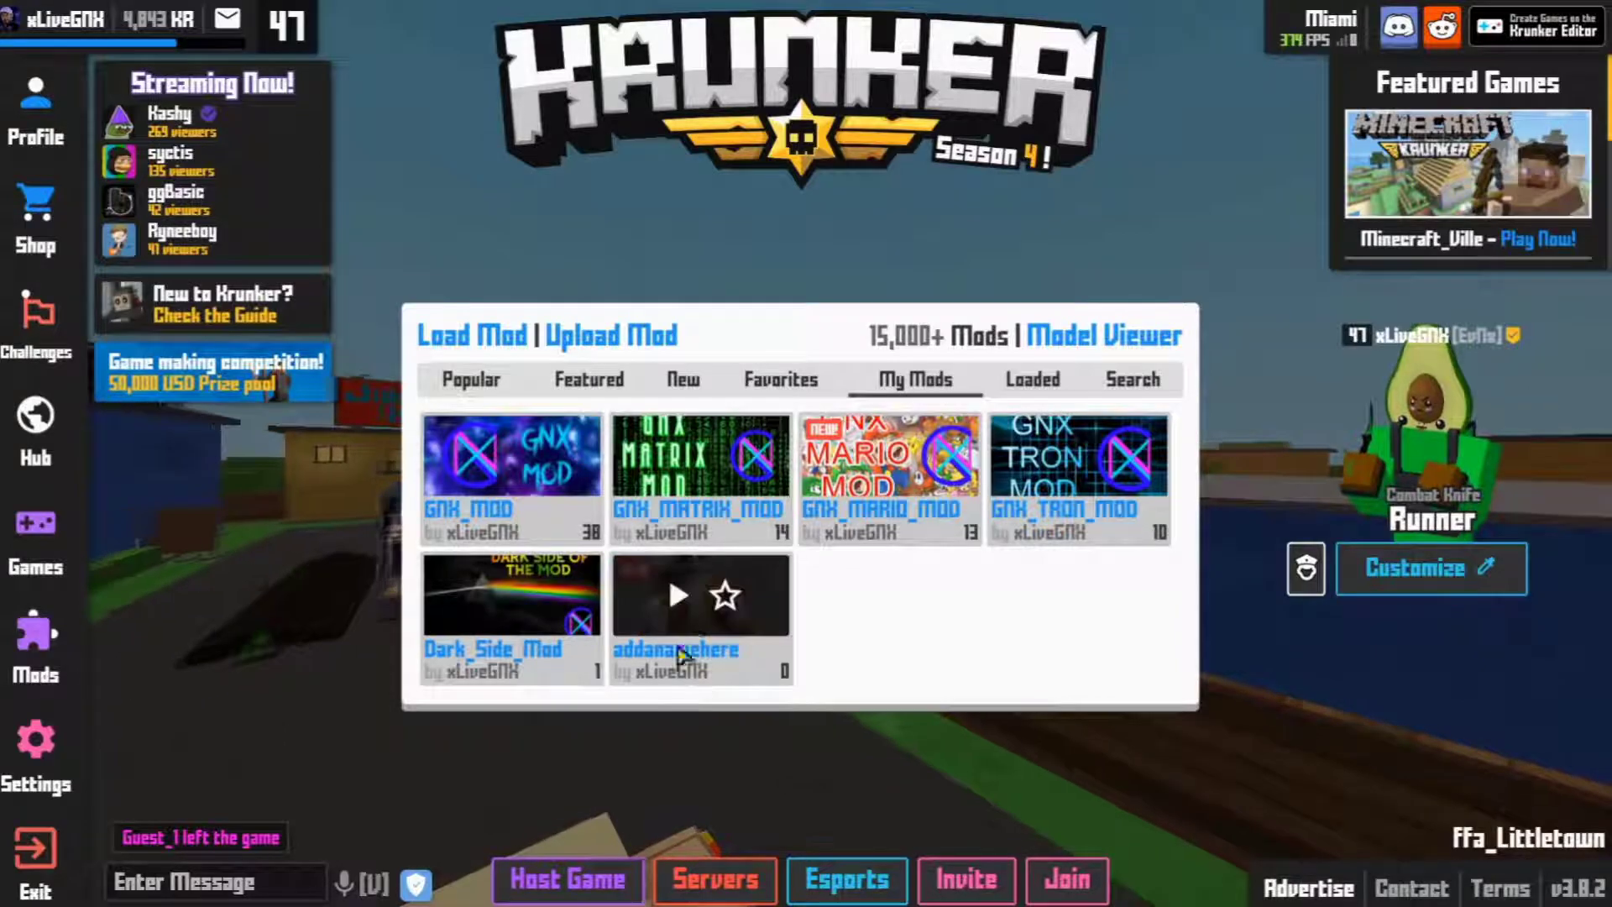
pyautogui.click(680, 597)
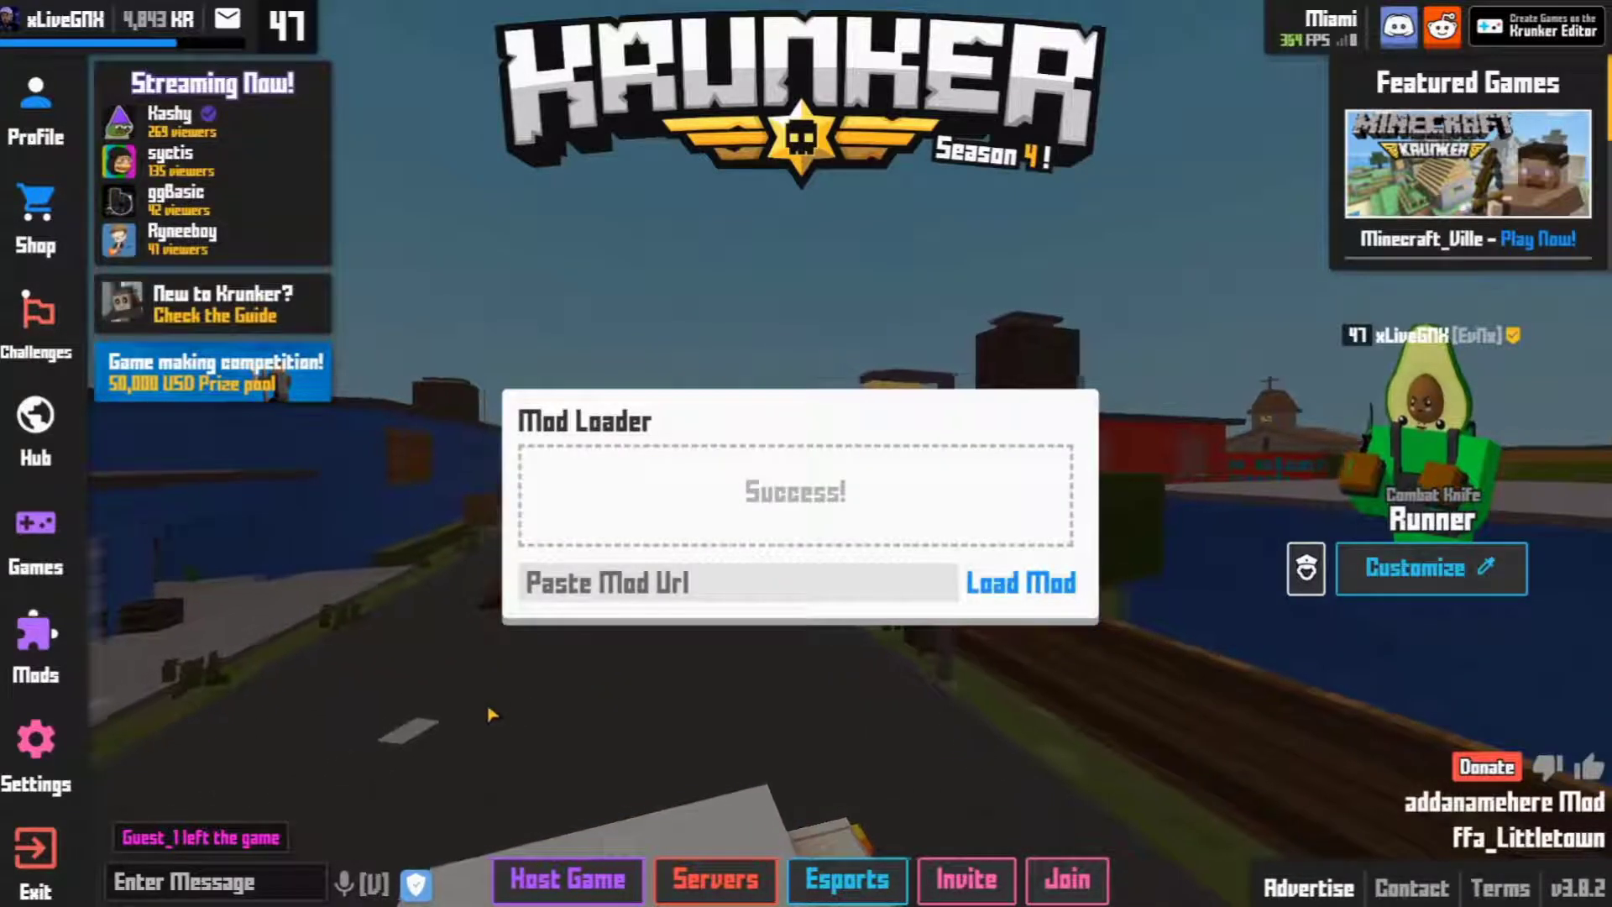
pyautogui.click(432, 676)
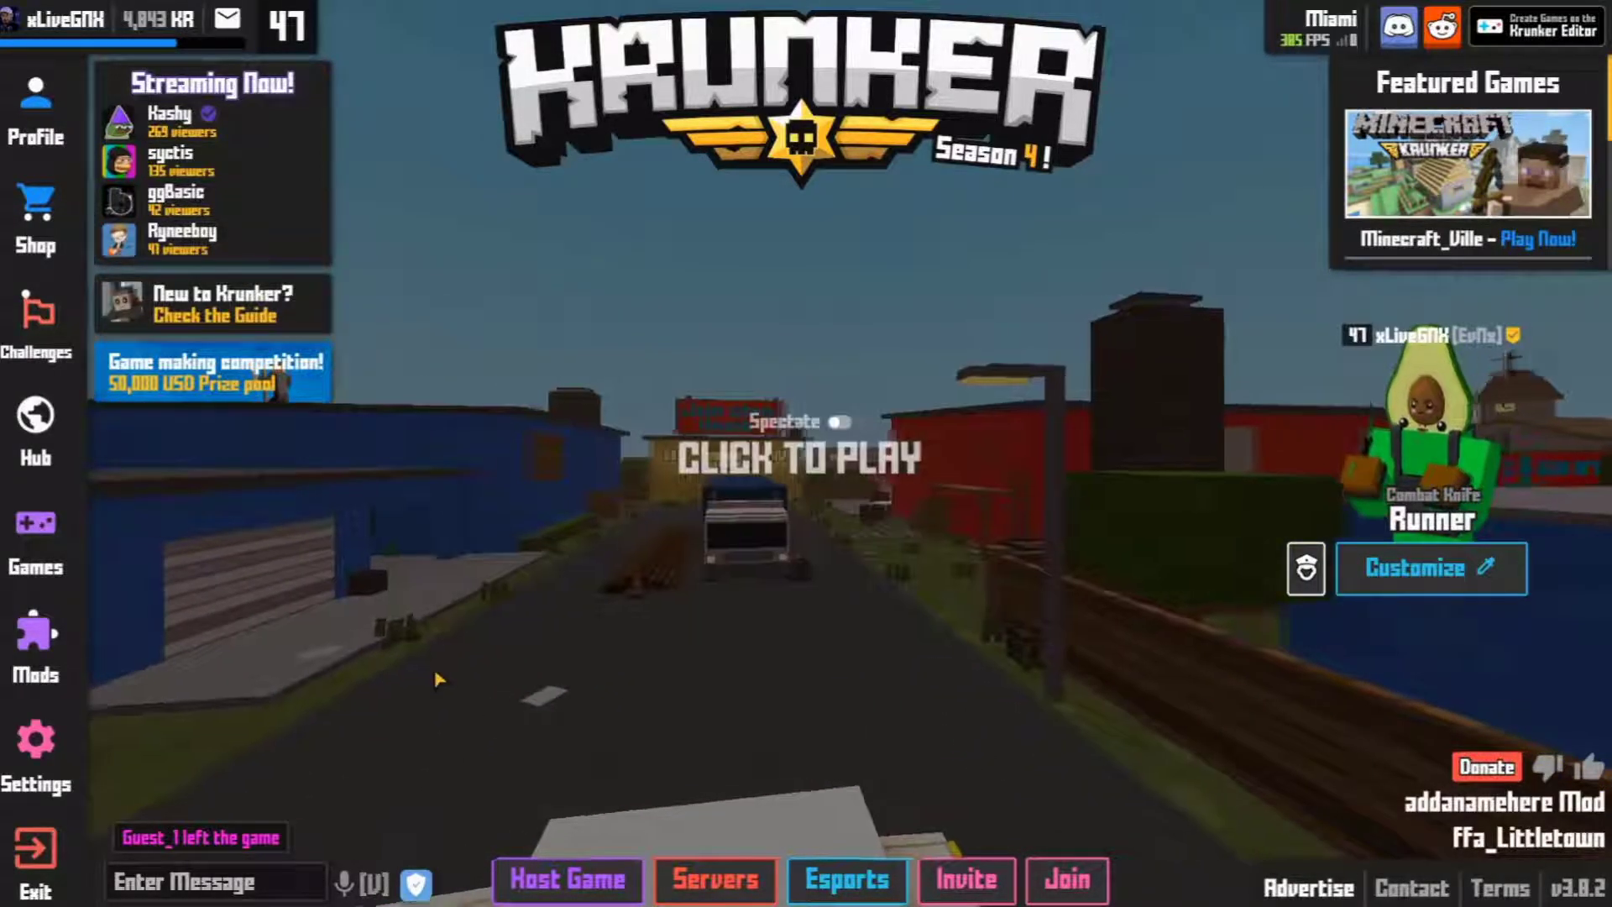